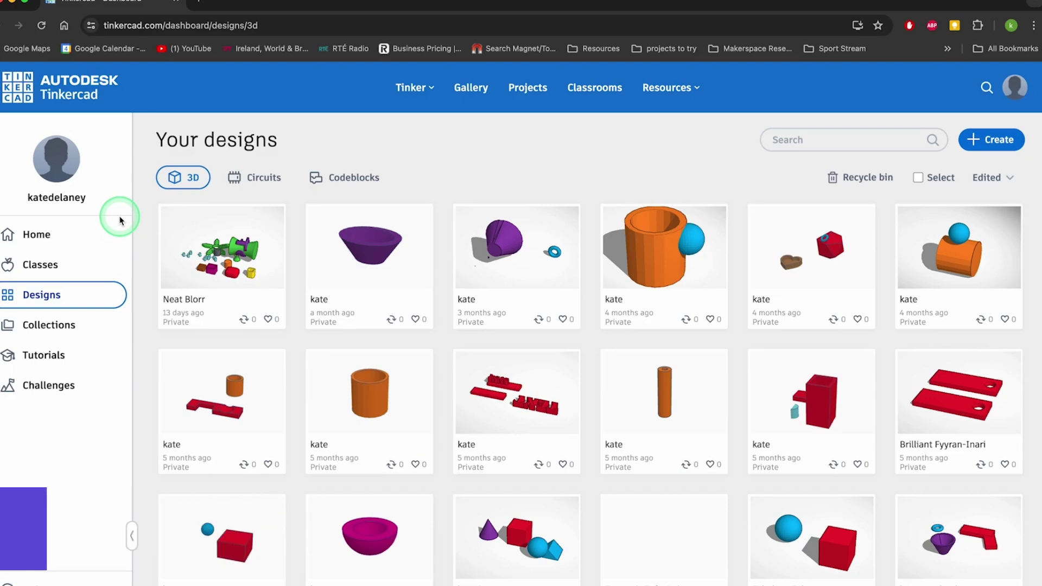
# - Create a new 3D design and place a red box near the centre of the workplane
pyautogui.click(981, 141)
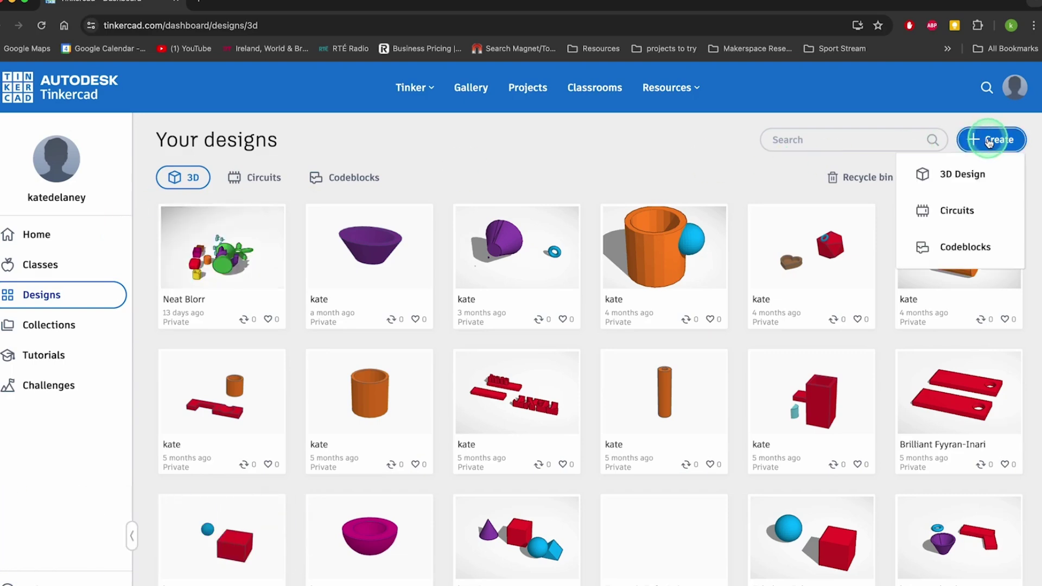
pyautogui.click(971, 174)
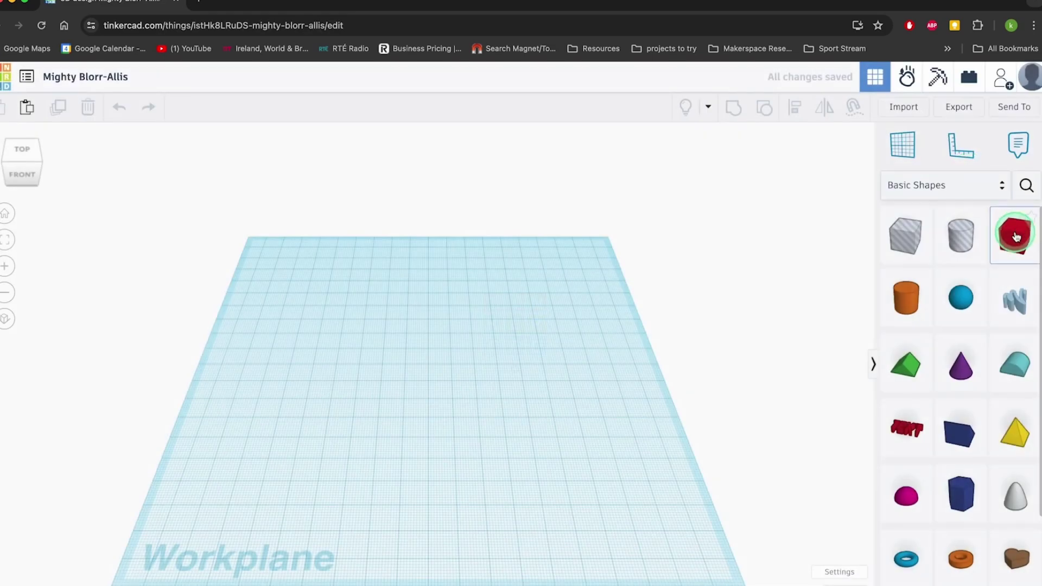
pyautogui.moveTo(1017, 237); pyautogui.dragTo(480, 458)
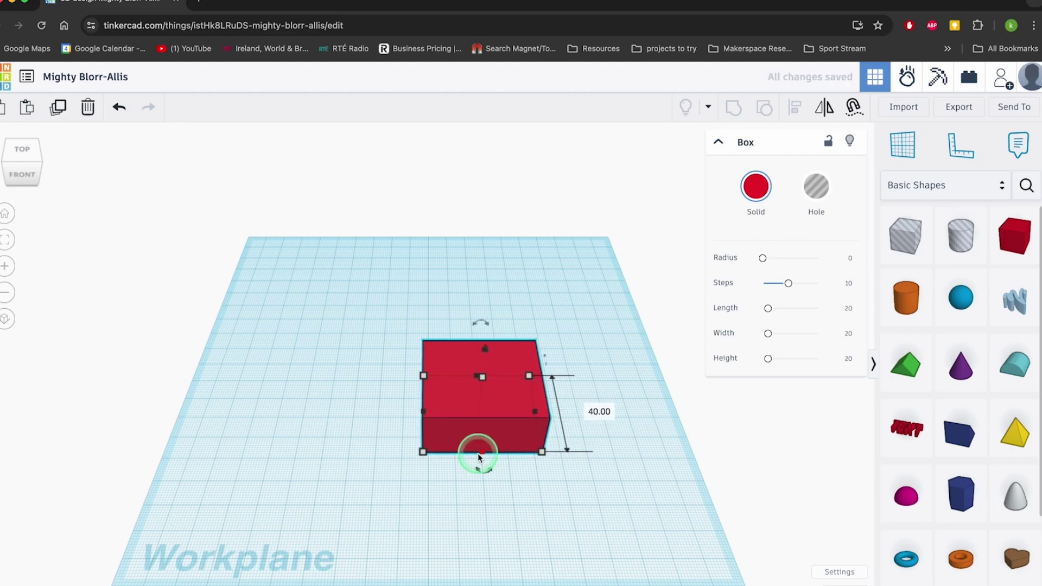
# - Stretch the box's base to about 67 mm wide and 48.5 mm deep
pyautogui.moveTo(768, 308)
pyautogui.mouseDown()
pyautogui.moveTo(782, 308)
pyautogui.moveTo(770, 309)
pyautogui.mouseUp()
pyautogui.moveTo(545, 466); pyautogui.dragTo(602, 457)
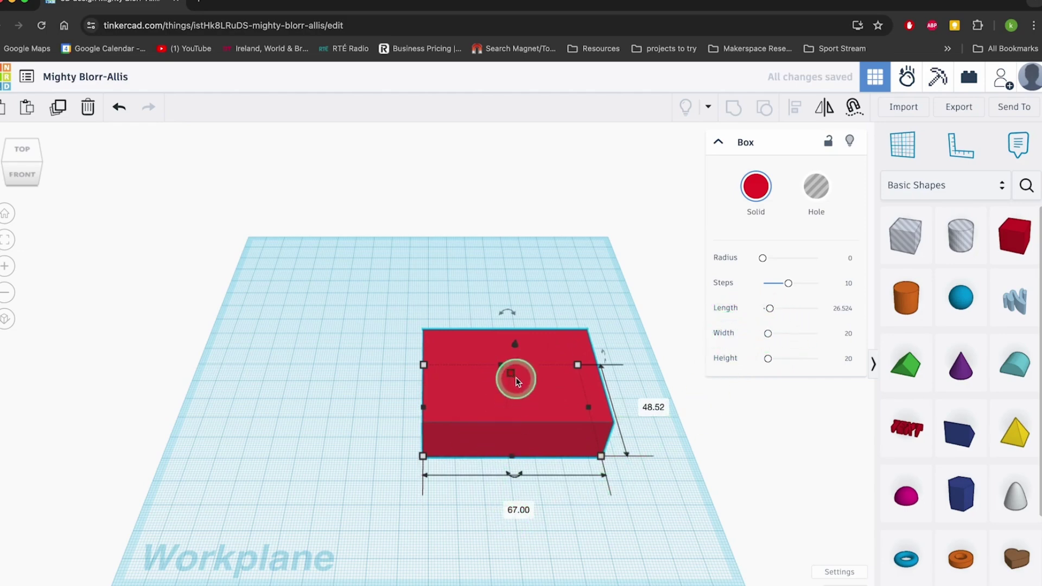
pyautogui.moveTo(515, 381); pyautogui.dragTo(514, 348)
pyautogui.click(528, 459)
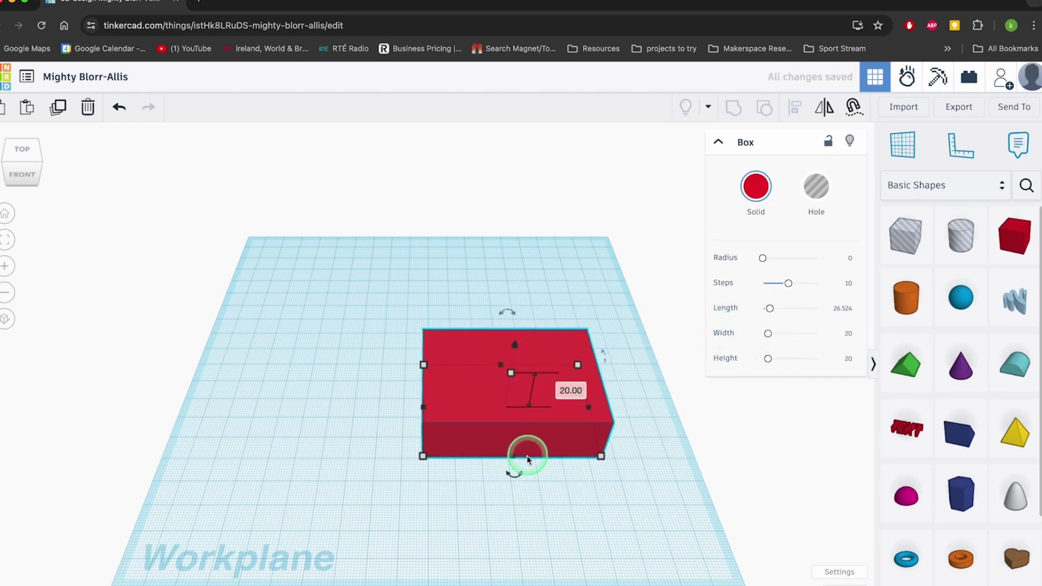
# - Set the box's width and depth to 50 mm each
pyautogui.click(515, 511)
pyautogui.write('50')
pyautogui.press('Return')
pyautogui.moveTo(645, 492); pyautogui.dragTo(630, 585, button='right')
pyautogui.moveTo(543, 190); pyautogui.dragTo(670, 549, button='right')
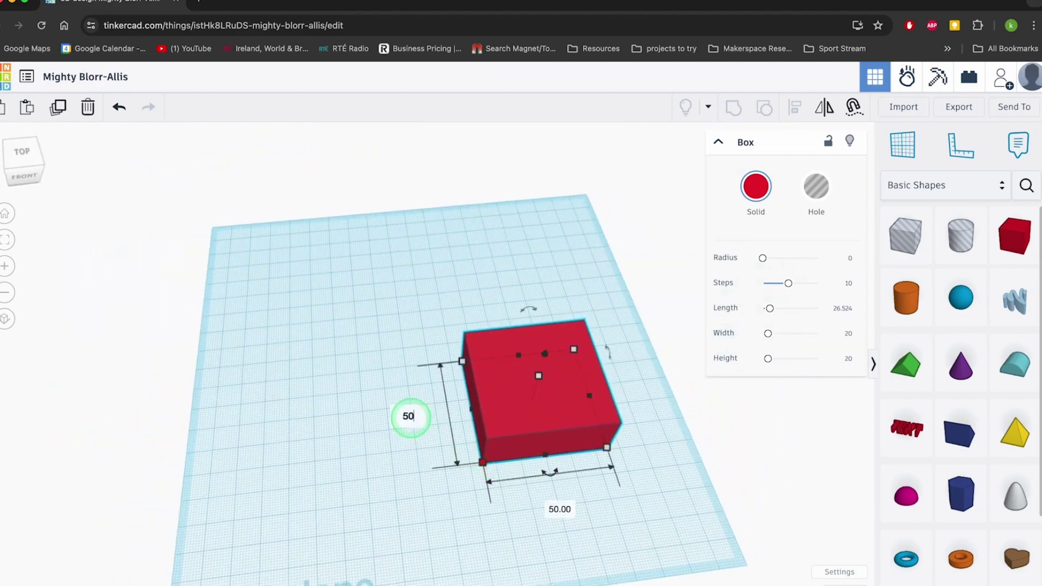
# - Enlarge the box from its front corner to a 70 by 70 mm base
pyautogui.moveTo(485, 468); pyautogui.dragTo(439, 509)
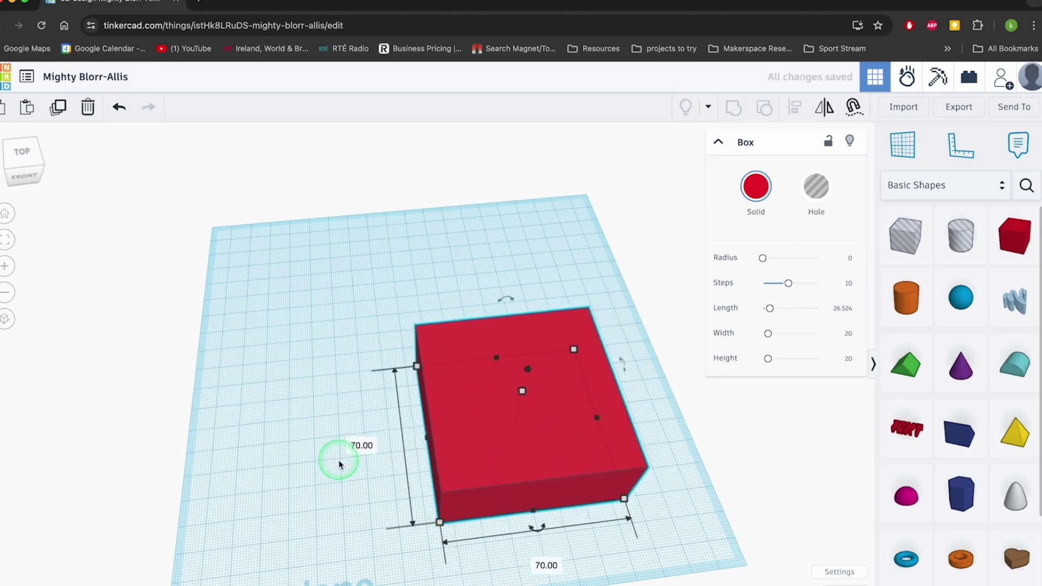
pyautogui.moveTo(339, 465); pyautogui.dragTo(350, 396, button='right')
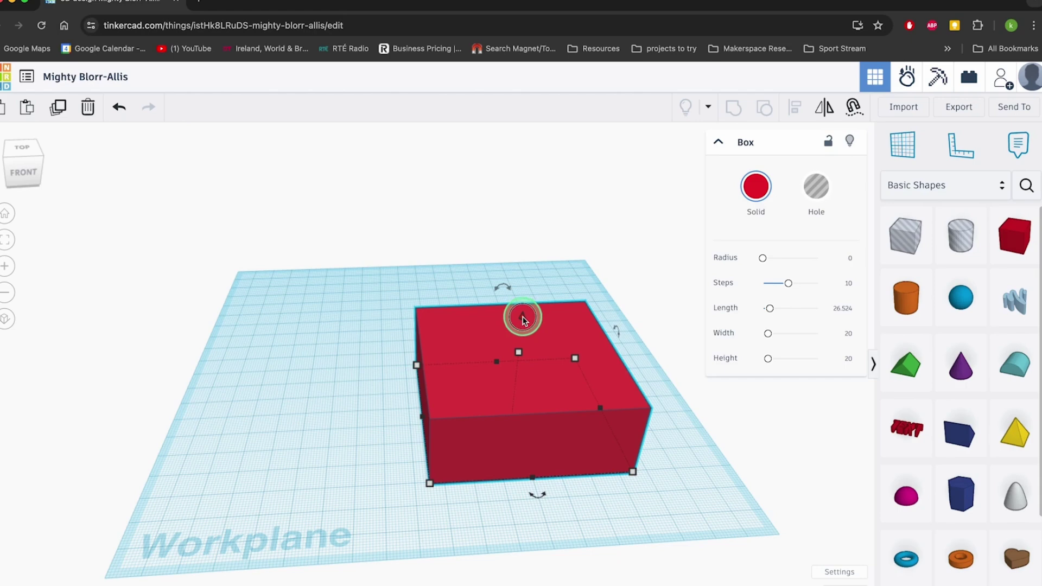
pyautogui.moveTo(523, 319)
pyautogui.mouseDown()
pyautogui.moveTo(529, 262)
pyautogui.moveTo(522, 311)
pyautogui.mouseUp()
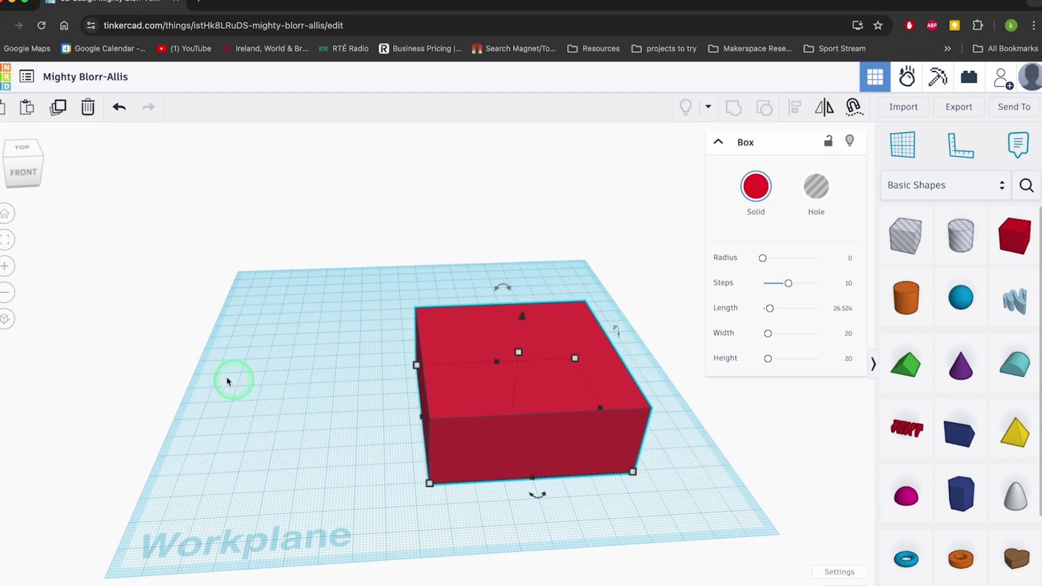
# - Place a sphere on the empty area of the workplane beside the red box
pyautogui.click(3, 322)
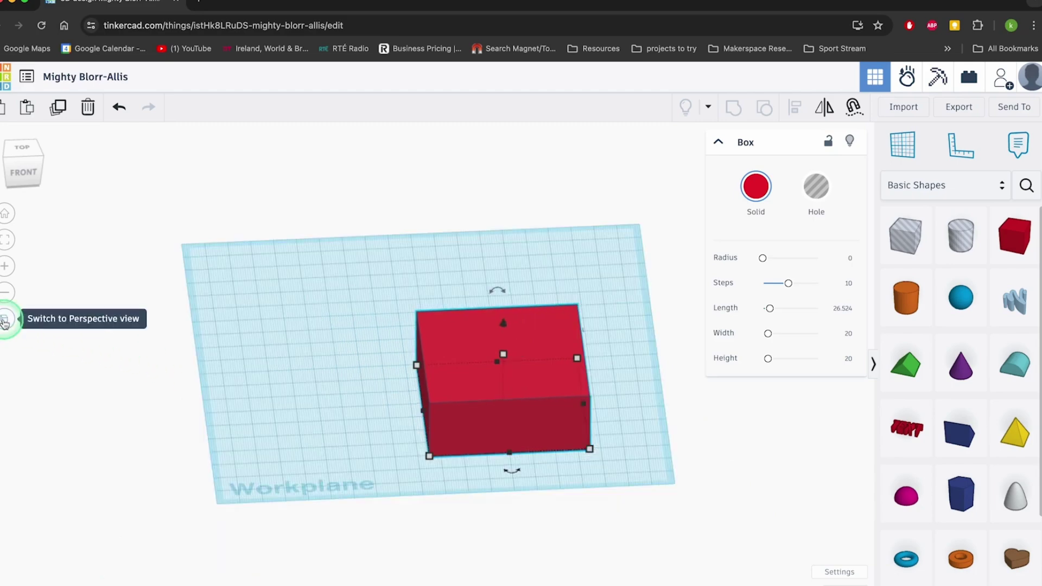
pyautogui.click(4, 322)
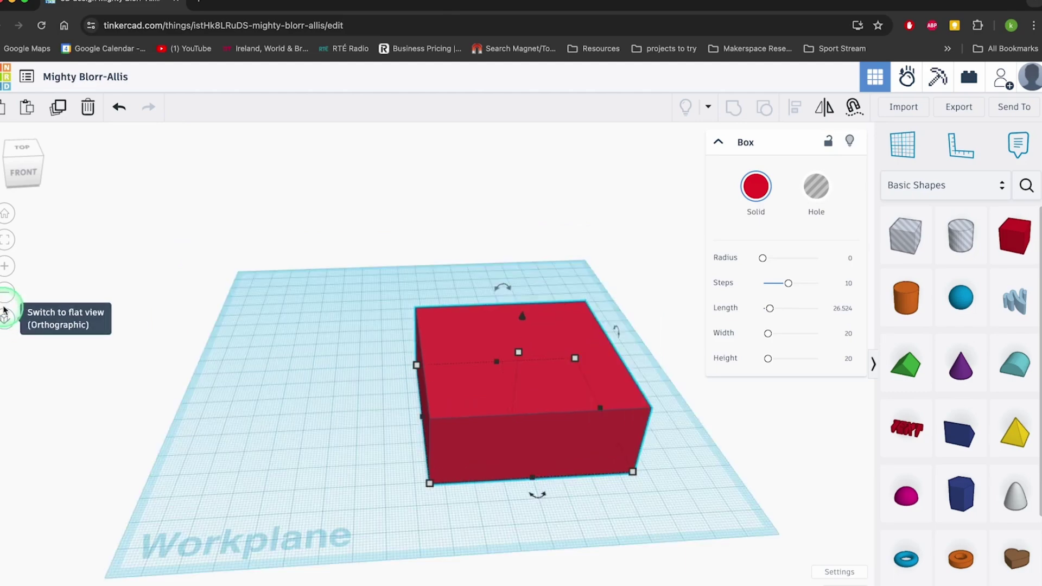
pyautogui.click(5, 293)
pyautogui.click(5, 267)
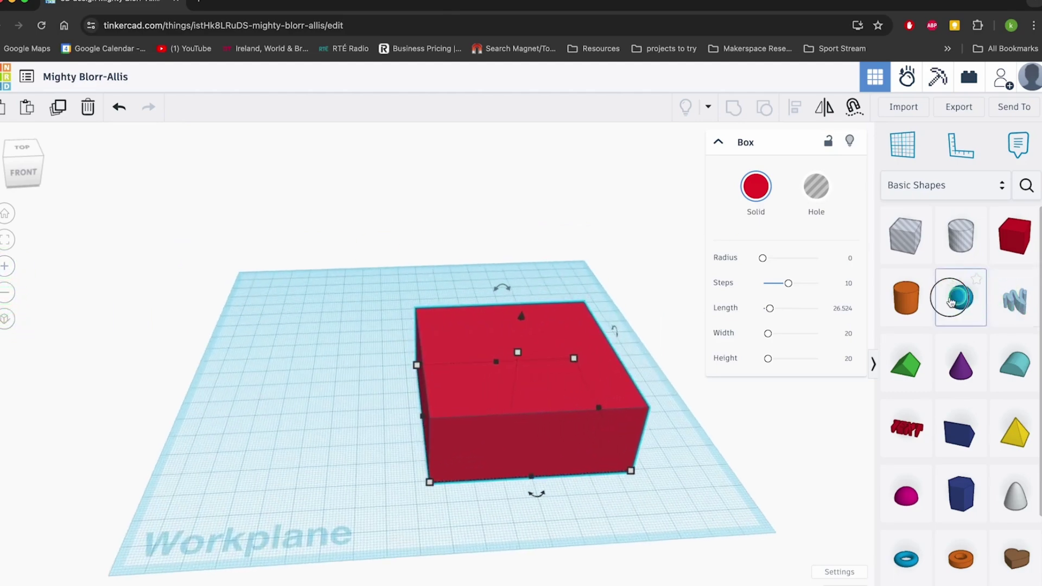
pyautogui.moveTo(952, 301); pyautogui.dragTo(348, 409)
# - Examine the sphere and box from the fitted, home, front and side views
pyautogui.click(5, 239)
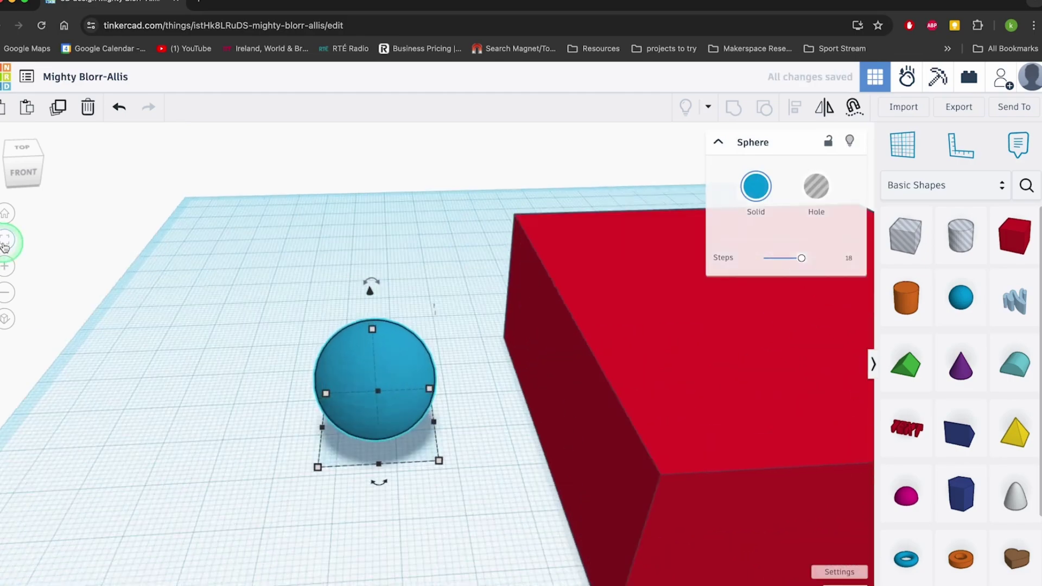
pyautogui.click(5, 215)
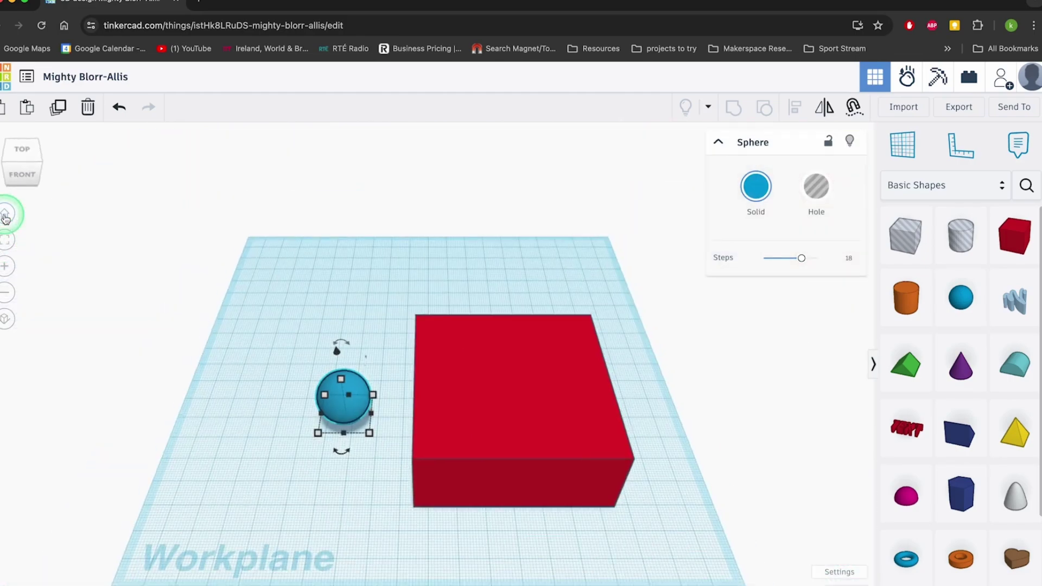
pyautogui.click(25, 181)
pyautogui.click(46, 164)
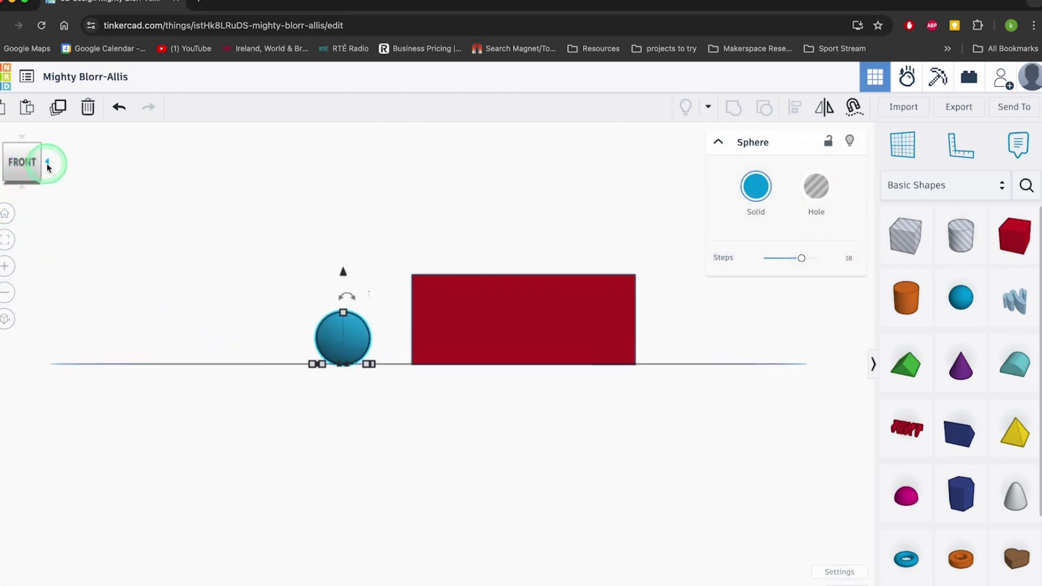
pyautogui.click(48, 164)
pyautogui.click(47, 166)
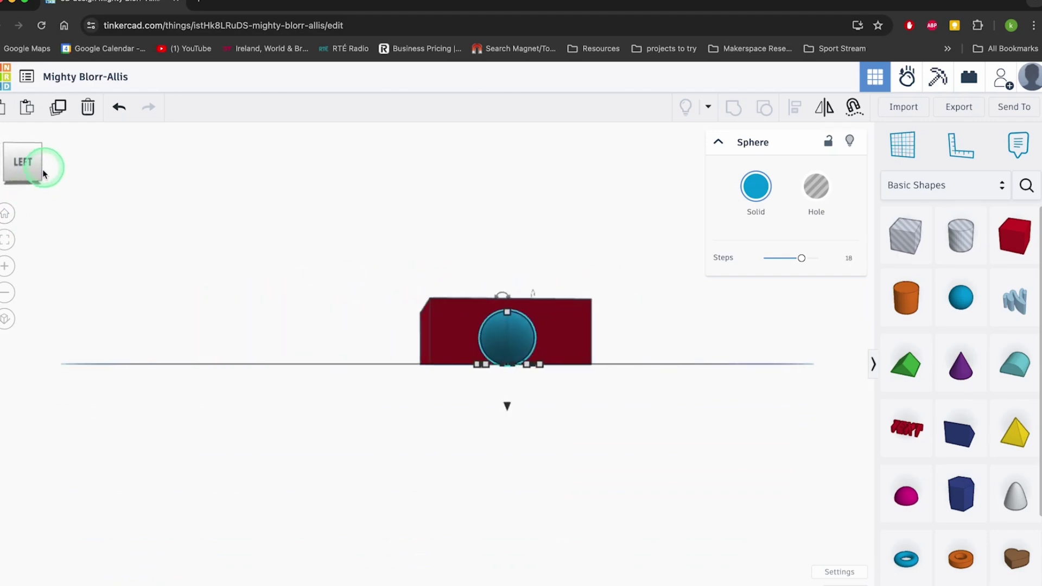
pyautogui.click(24, 194)
# - Copy the sphere and paste the duplicate beside the original on the workplane
pyautogui.click(6, 213)
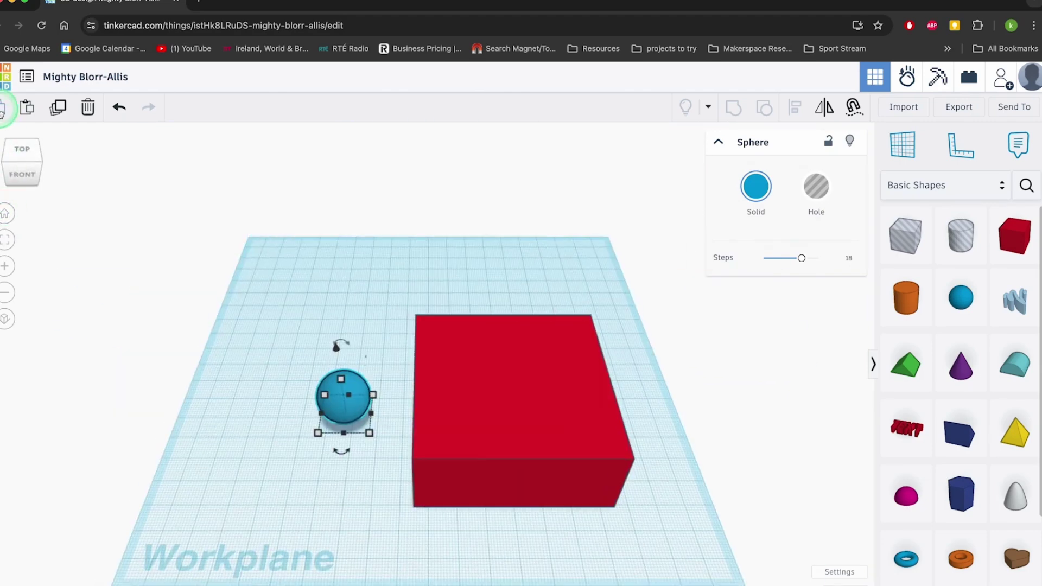
pyautogui.click(25, 111)
pyautogui.moveTo(341, 395); pyautogui.dragTo(280, 392)
# - Duplicate the red box behind the original and delete the copy, undoing and redoing the deletion
pyautogui.click(534, 373)
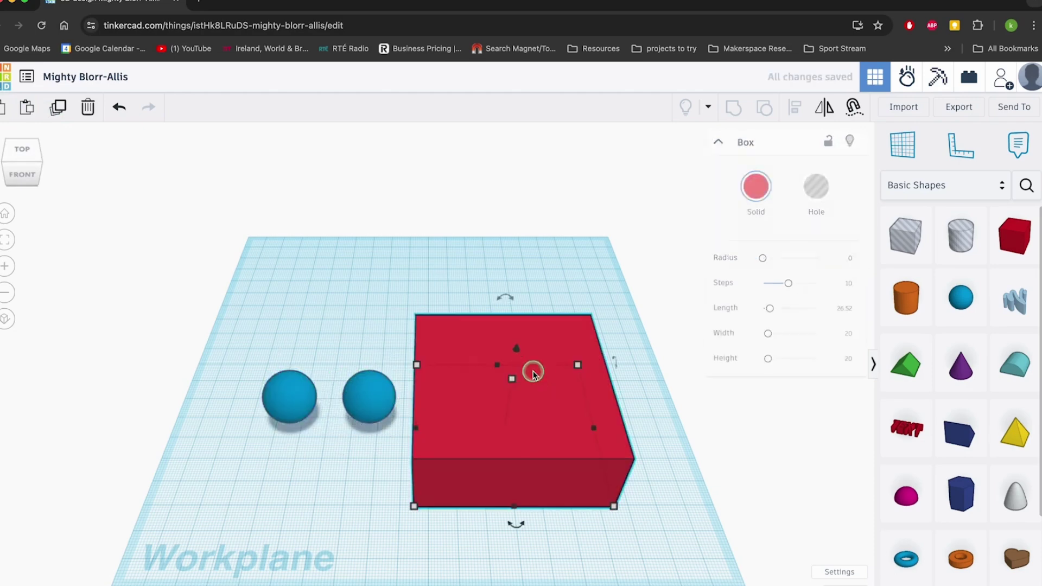
pyautogui.keyDown('alt'); pyautogui.moveTo(448, 383); pyautogui.dragTo(441, 255); pyautogui.keyUp('alt')
pyautogui.click(90, 113)
pyautogui.click(122, 112)
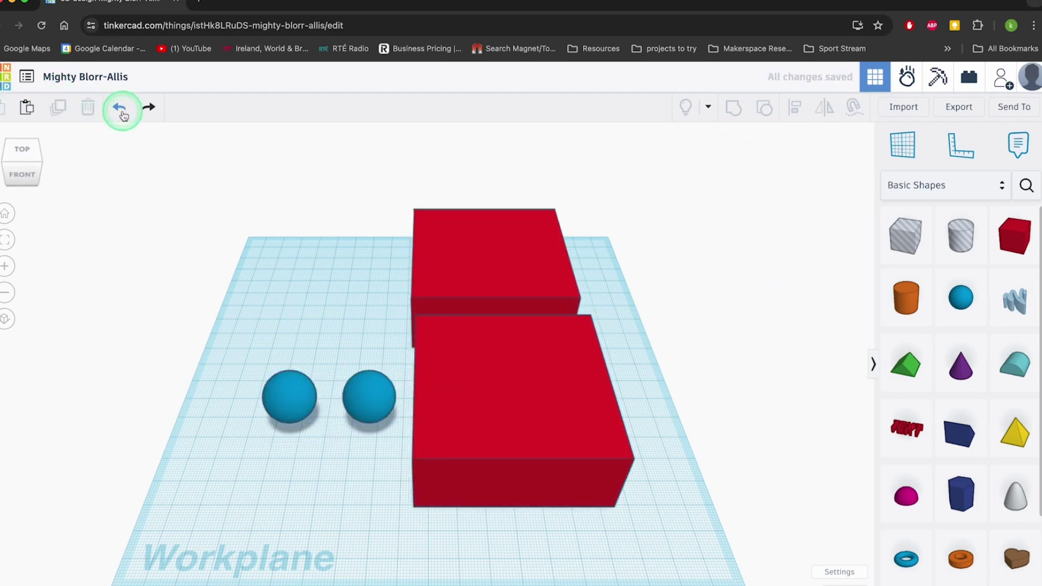
pyautogui.click(151, 111)
# - Raise the red box above the workplane in the front view
pyautogui.click(10, 184)
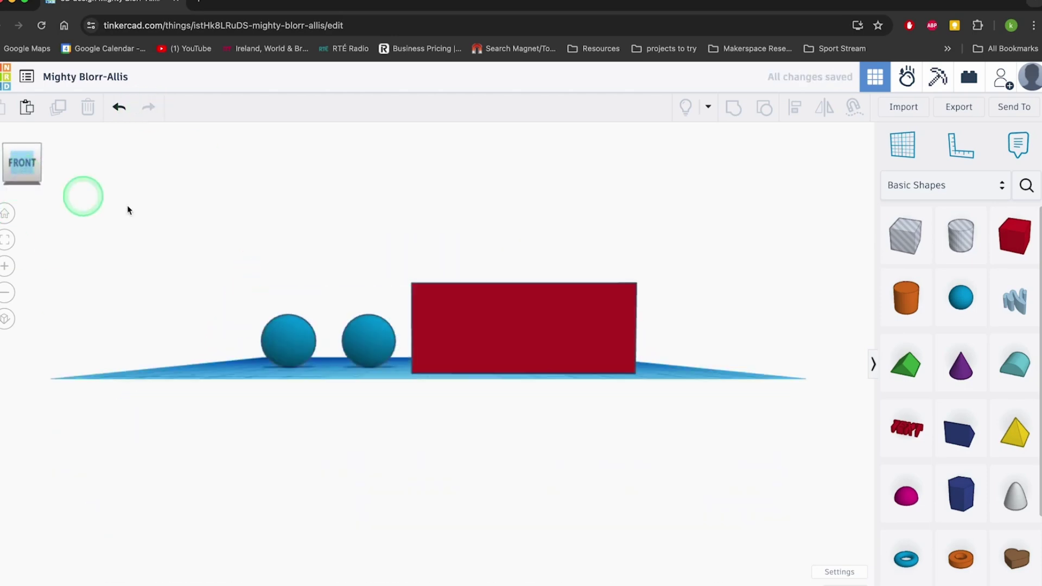
pyautogui.click(507, 309)
pyautogui.moveTo(507, 238); pyautogui.dragTo(497, 194)
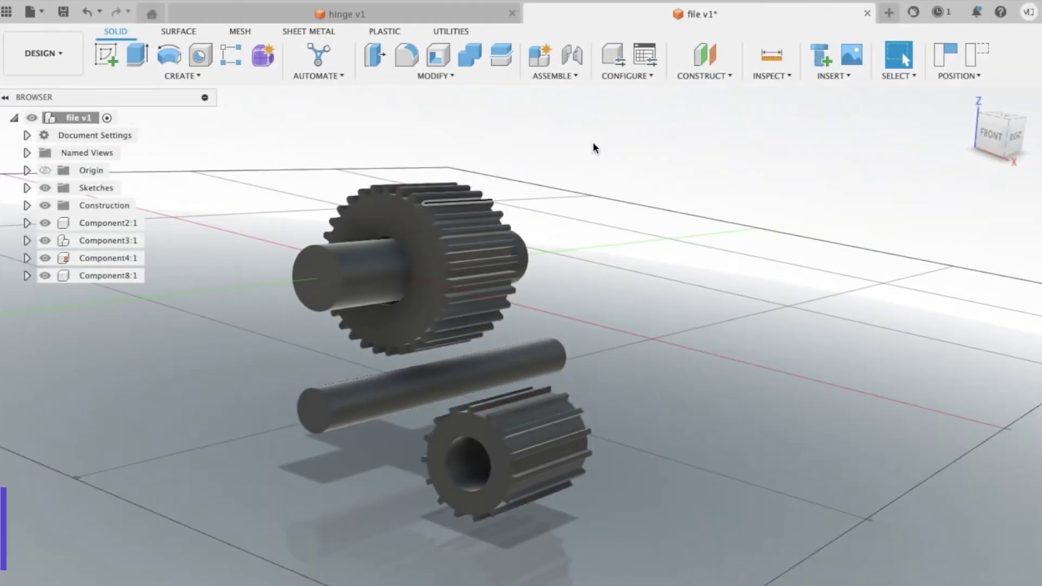
# - Switch to Fusion 360 and joint the large gear's bore to the end face of the thick shaft
pyautogui.click(554, 75)
pyautogui.click(573, 109)
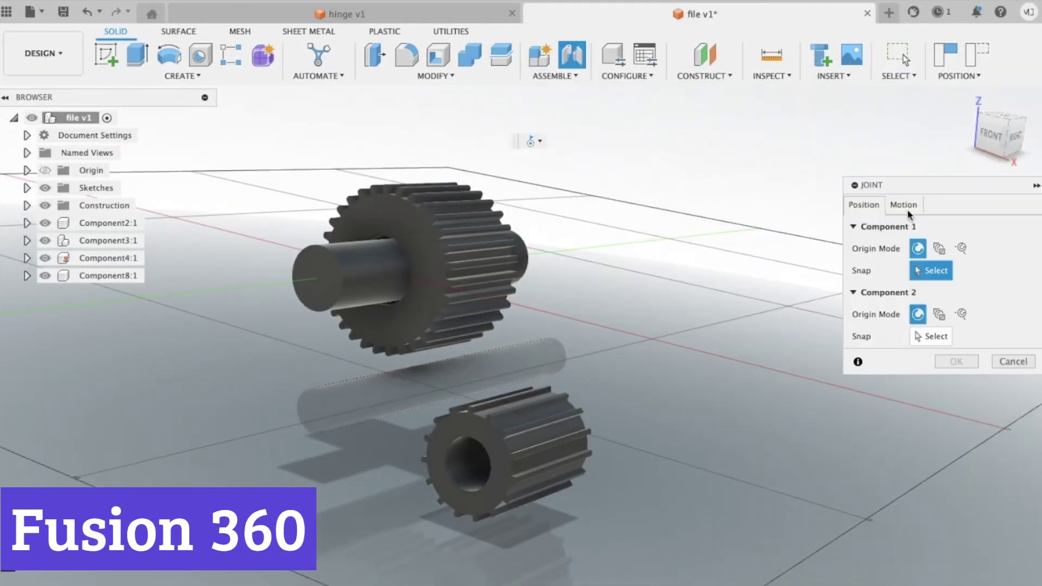
pyautogui.scroll(5, 412, 275)
pyautogui.scroll(-3, 424, 257)
pyautogui.click(419, 250)
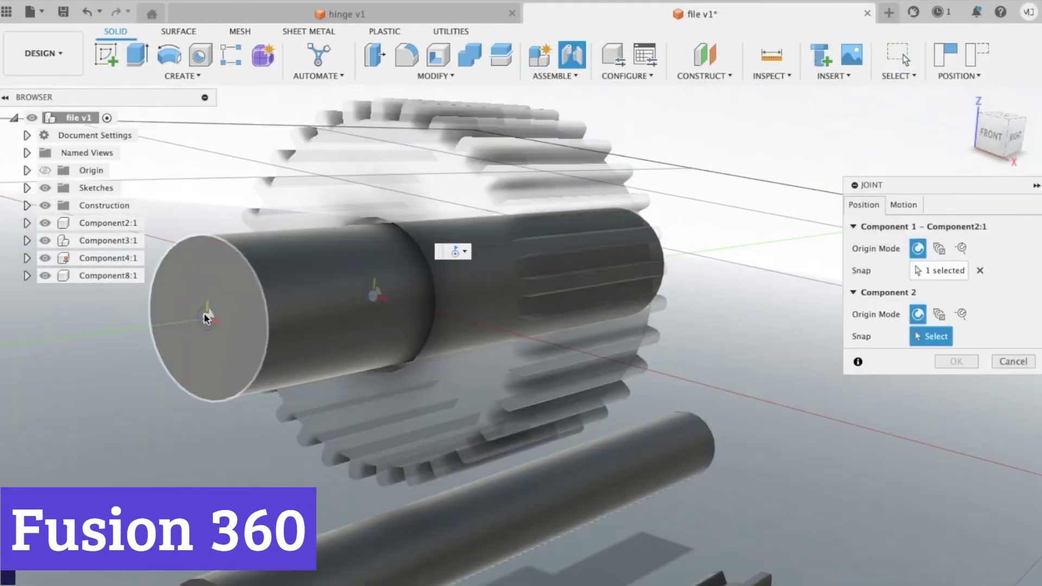
pyautogui.click(206, 297)
pyautogui.click(954, 490)
# - Joint the small gear's bore to the end face of the thin shaft
pyautogui.click(555, 76)
pyautogui.click(574, 109)
pyautogui.scroll(5, 426, 290)
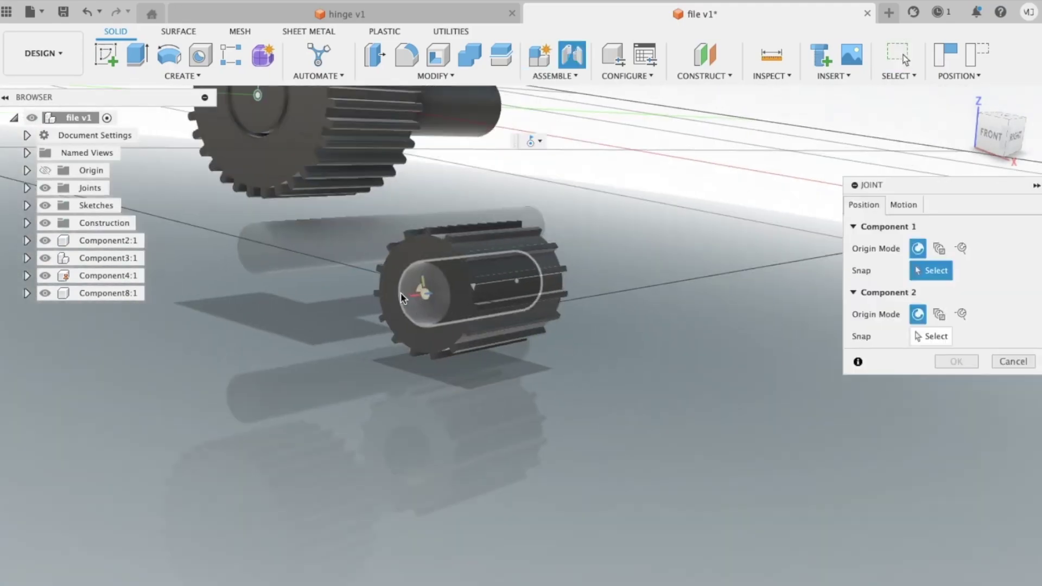
pyautogui.click(423, 290)
pyautogui.click(211, 230)
pyautogui.scroll(-5, 409, 326)
pyautogui.click(956, 493)
pyautogui.scroll(-3, 854, 254)
# - Try to motion-link the two gear joints with 360 degrees of rotation each
pyautogui.click(555, 75)
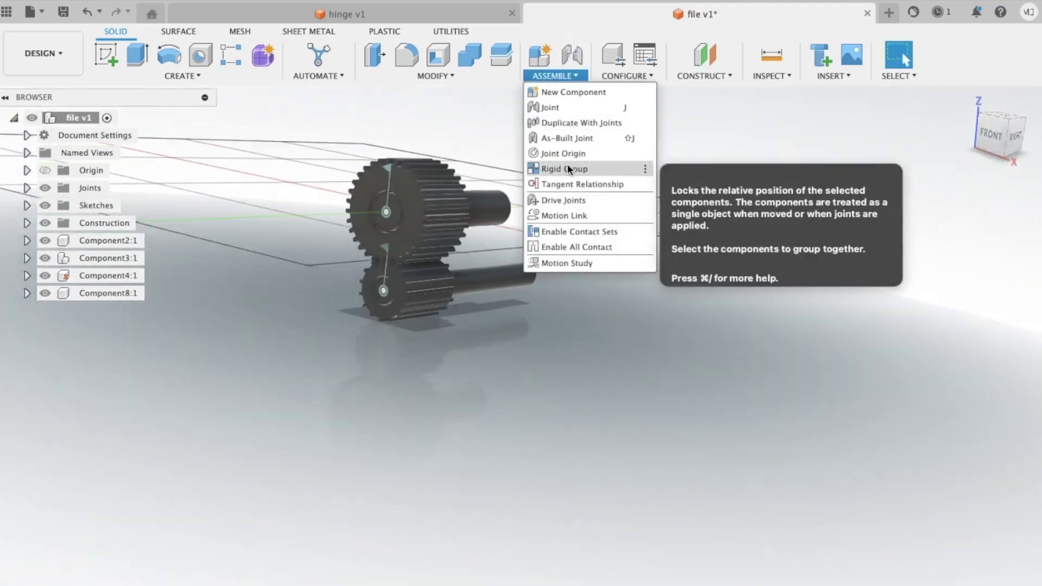
pyautogui.click(570, 214)
pyautogui.click(386, 212)
pyautogui.click(382, 292)
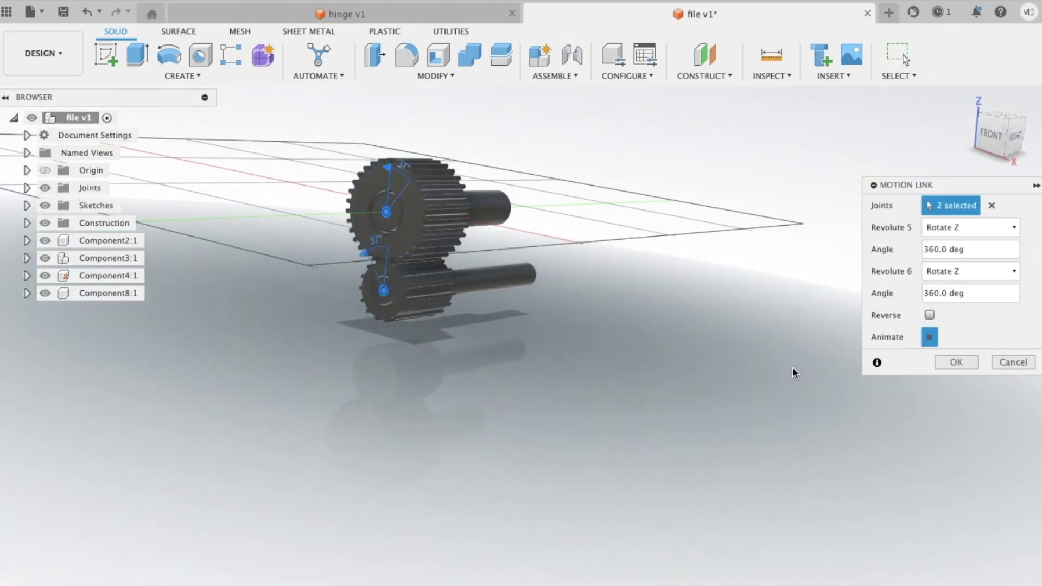
pyautogui.press('Return')
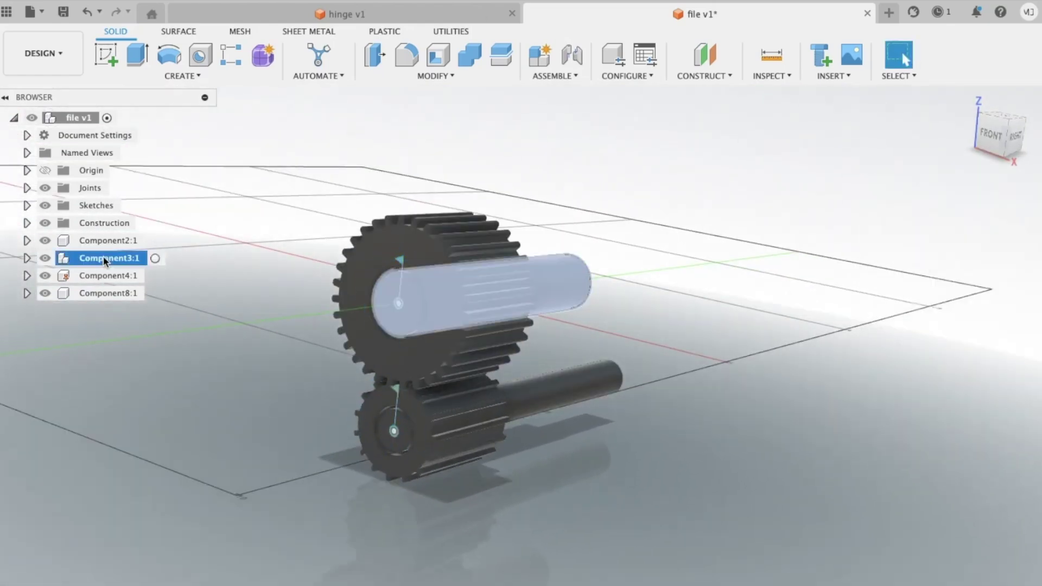
pyautogui.click(555, 76)
pyautogui.click(565, 216)
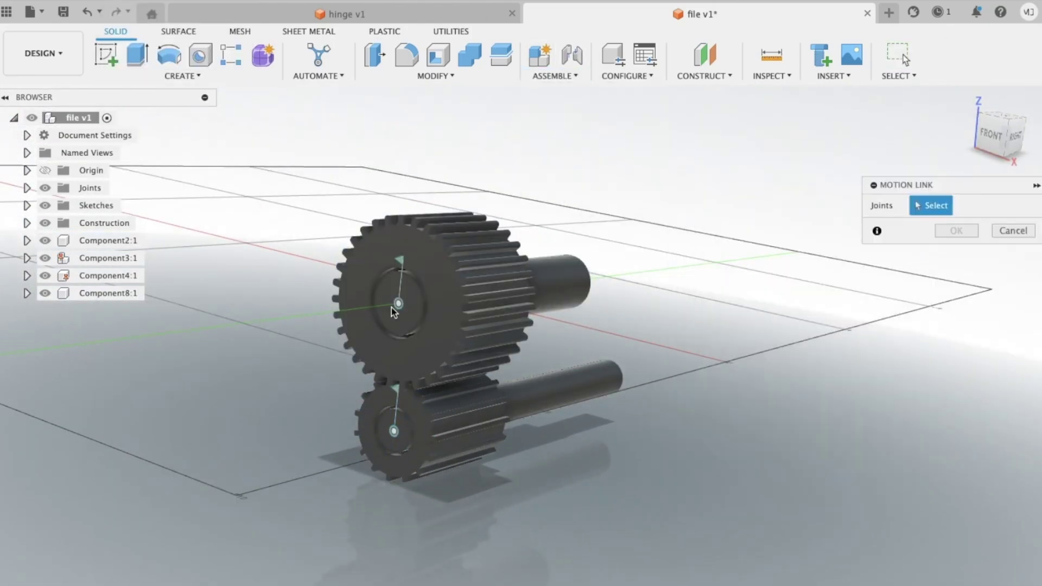
pyautogui.click(398, 304)
pyautogui.click(394, 432)
pyautogui.click(659, 330)
pyautogui.click(1012, 362)
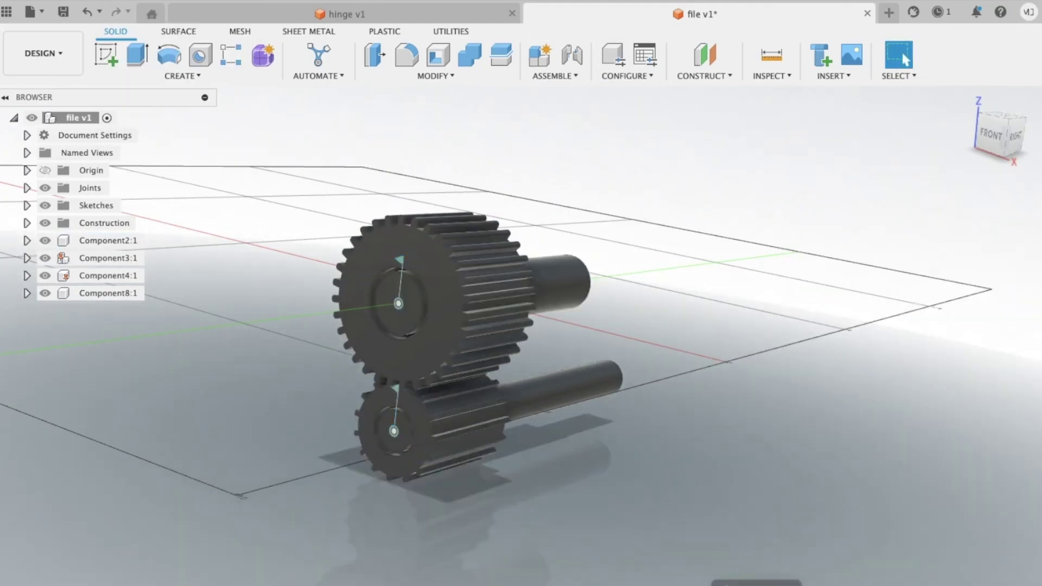
# - Create a motion link between the upper and lower gears' revolute joints, keeping both angles at 360 degrees
pyautogui.click(555, 76)
pyautogui.click(562, 213)
pyautogui.click(399, 302)
pyautogui.click(395, 430)
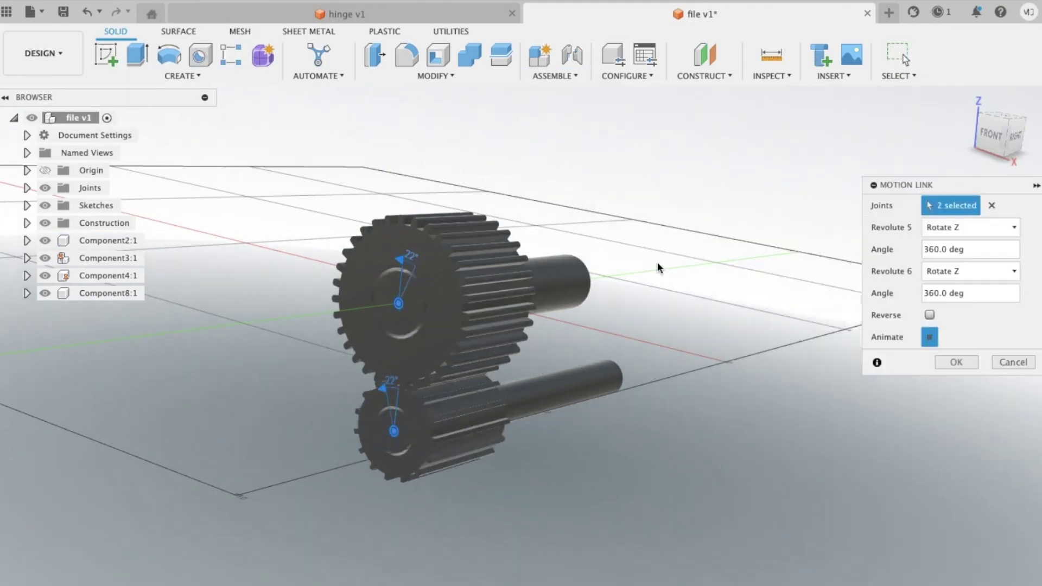
pyautogui.keyDown('shift'); pyautogui.moveTo(657, 262); pyautogui.dragTo(630, 278, button='middle'); pyautogui.keyUp('shift')
pyautogui.click(956, 362)
# - Create a new component inside Component3:1, the upper shaft
pyautogui.click(65, 259)
pyautogui.click(28, 259)
pyautogui.click(40, 276)
pyautogui.click(41, 416)
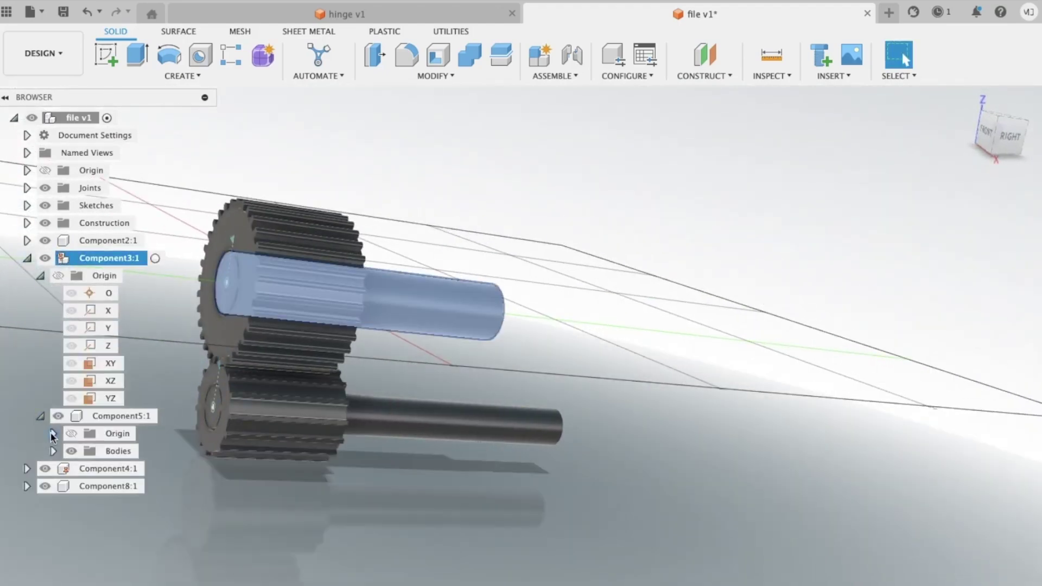
pyautogui.click(52, 451)
pyautogui.rightClick(119, 470)
pyautogui.click(26, 258)
pyautogui.rightClick(65, 259)
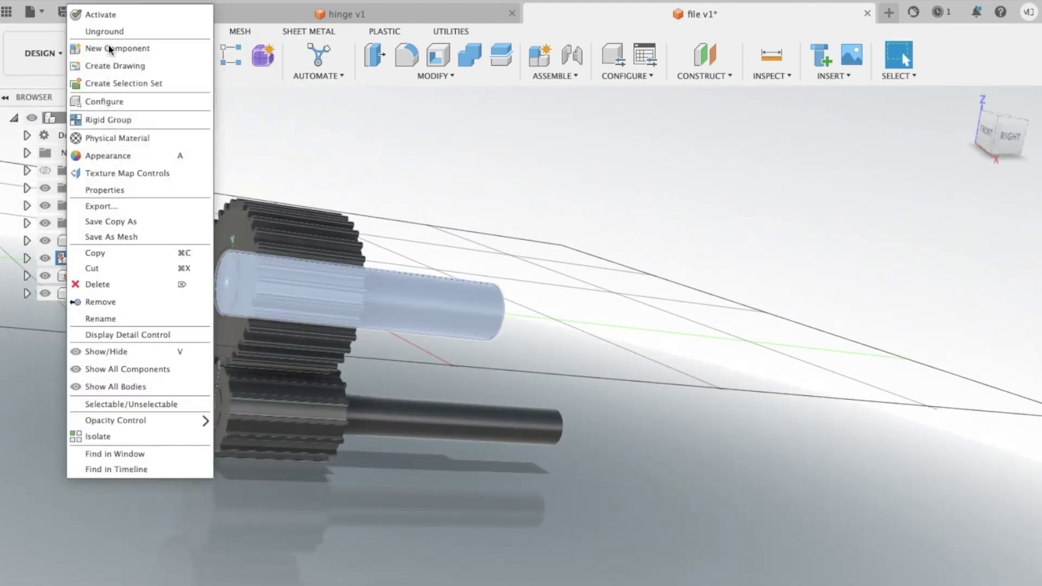
pyautogui.click(110, 50)
pyautogui.click(961, 377)
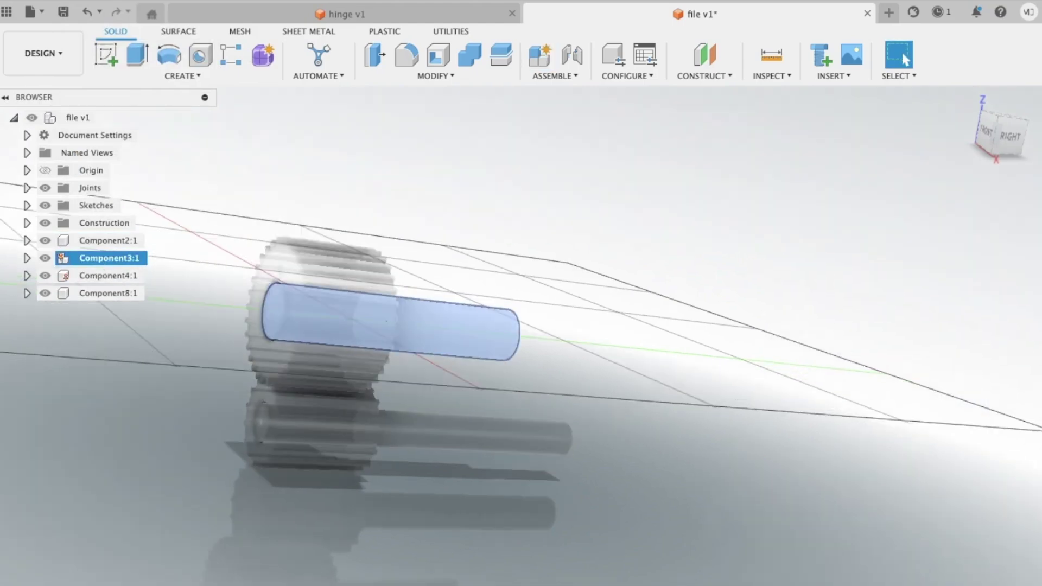
# - Delete the upper shaft's component, Component3:1, together with its nested components and dependent references
pyautogui.doubleClick(86, 121)
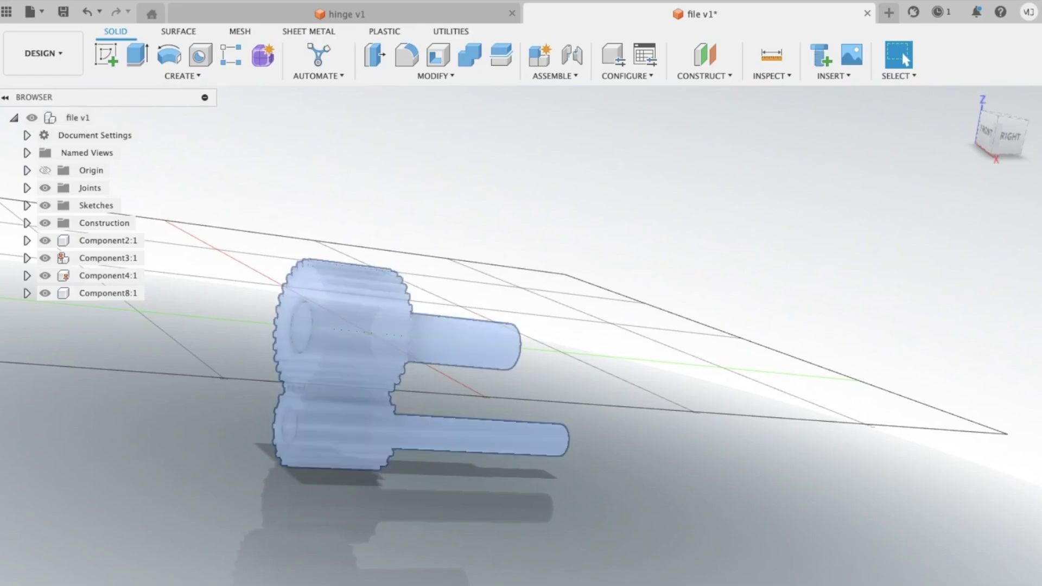
pyautogui.scroll(5, 351, 402)
pyautogui.click(27, 258)
pyautogui.click(76, 258)
pyautogui.press('Delete')
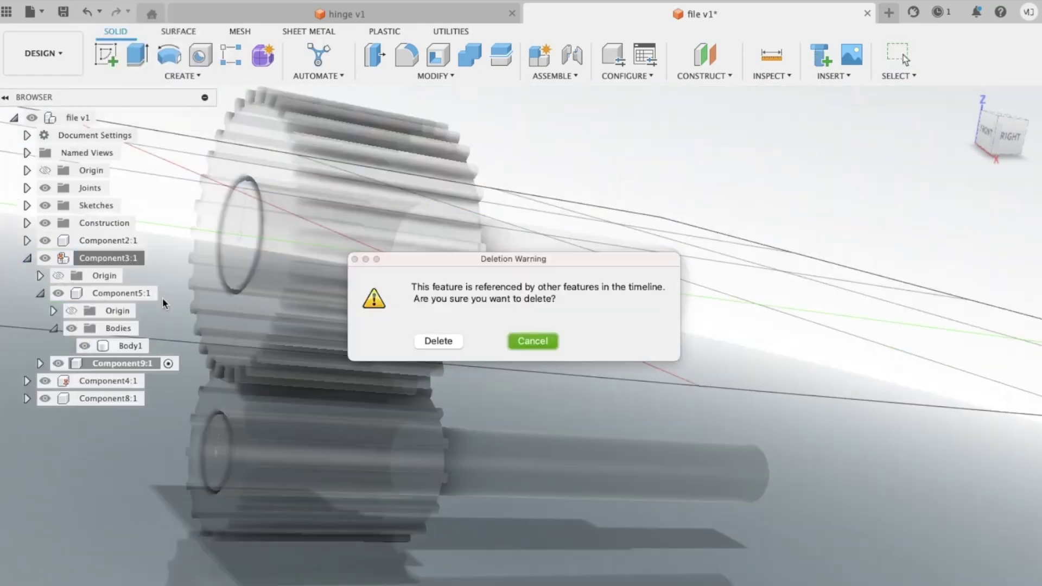
pyautogui.click(438, 340)
# - Delete the remaining joint on the lower gear and shaft
pyautogui.moveTo(113, 421); pyautogui.dragTo(346, 472, button='middle')
pyautogui.scroll(3, 346, 472)
pyautogui.click(512, 514)
pyautogui.press('Delete')
pyautogui.scroll(-5, 509, 344)
# - Turn Body1 of the lower shaft's Component4:1 into its own nested component
pyautogui.click(102, 275)
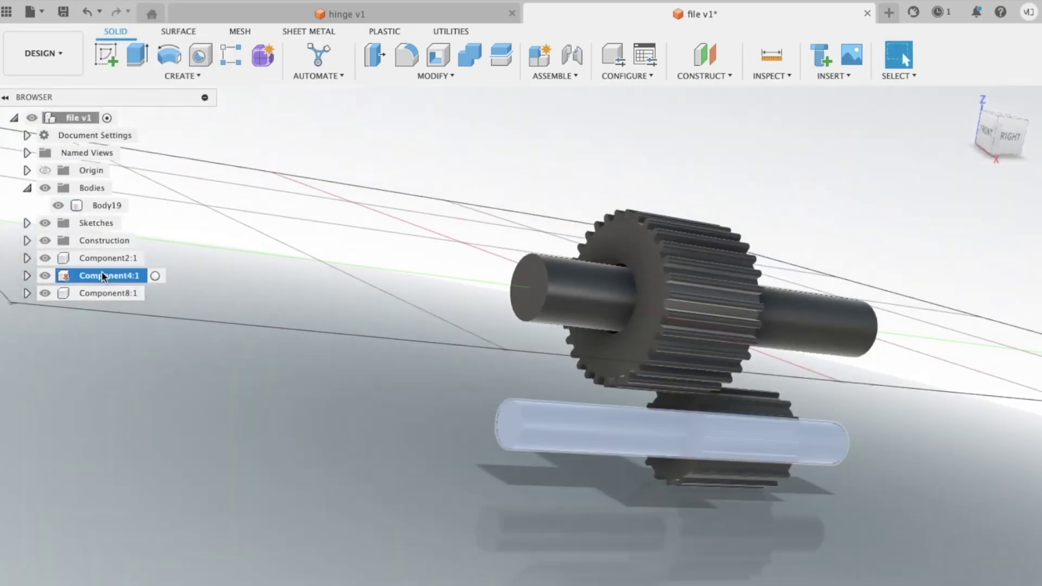
pyautogui.click(27, 275)
pyautogui.click(40, 310)
pyautogui.rightClick(108, 328)
pyautogui.click(88, 445)
pyautogui.click(103, 277)
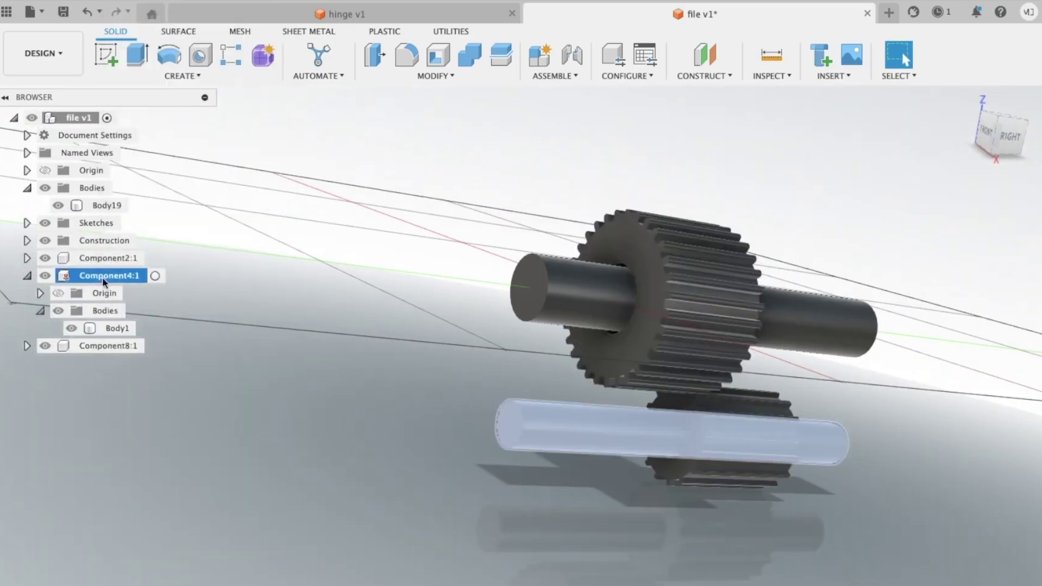
pyautogui.rightClick(112, 330)
pyautogui.click(199, 50)
pyautogui.click(30, 277)
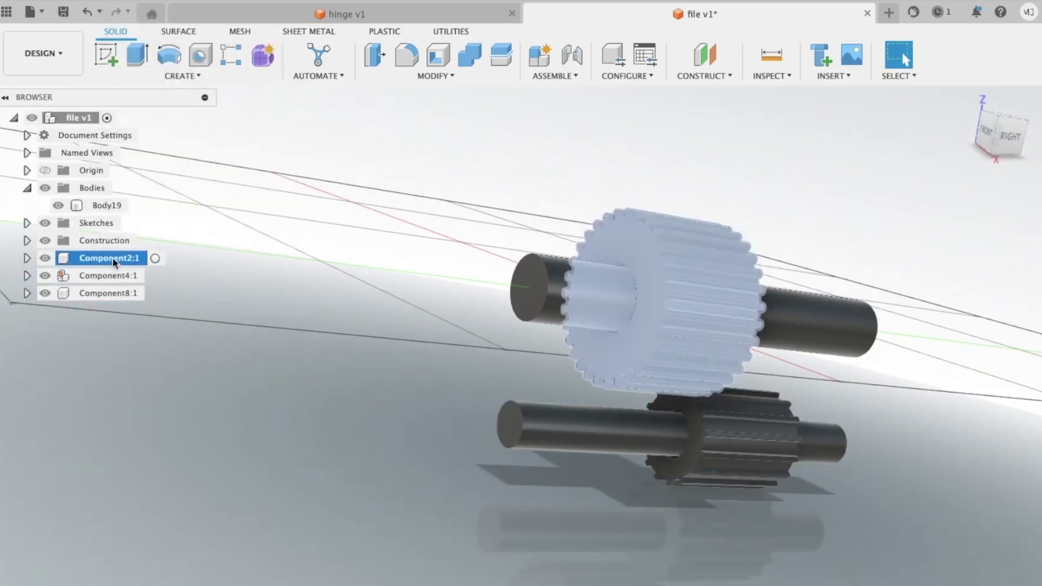
# - Delete Component4:1 and convert the upper and lower shaft bodies into separate top-level components
pyautogui.rightClick(102, 206)
pyautogui.click(115, 234)
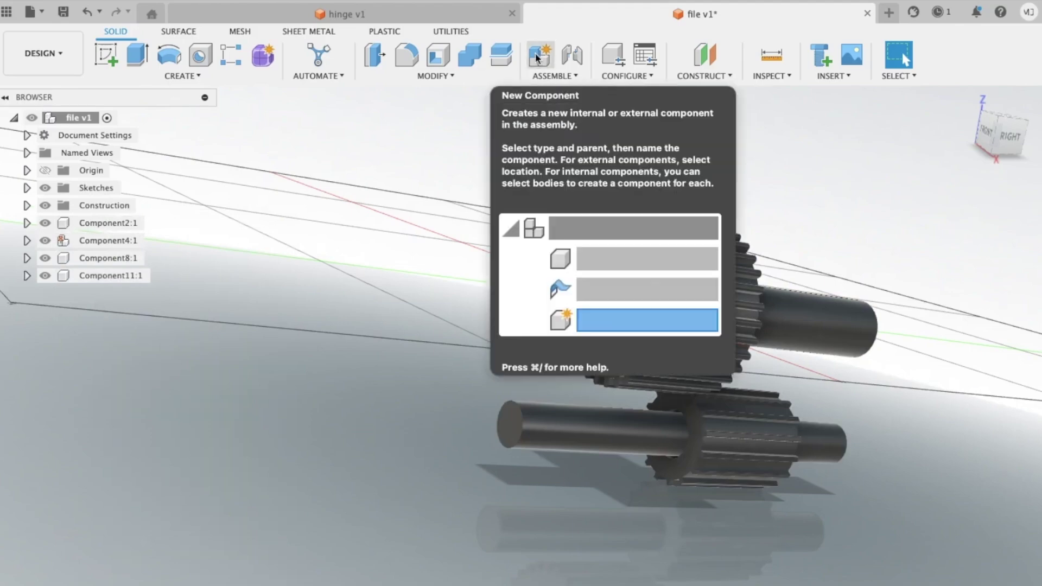
pyautogui.click(80, 240)
pyautogui.press('Delete')
pyautogui.click(439, 340)
pyautogui.rightClick(93, 204)
pyautogui.click(122, 233)
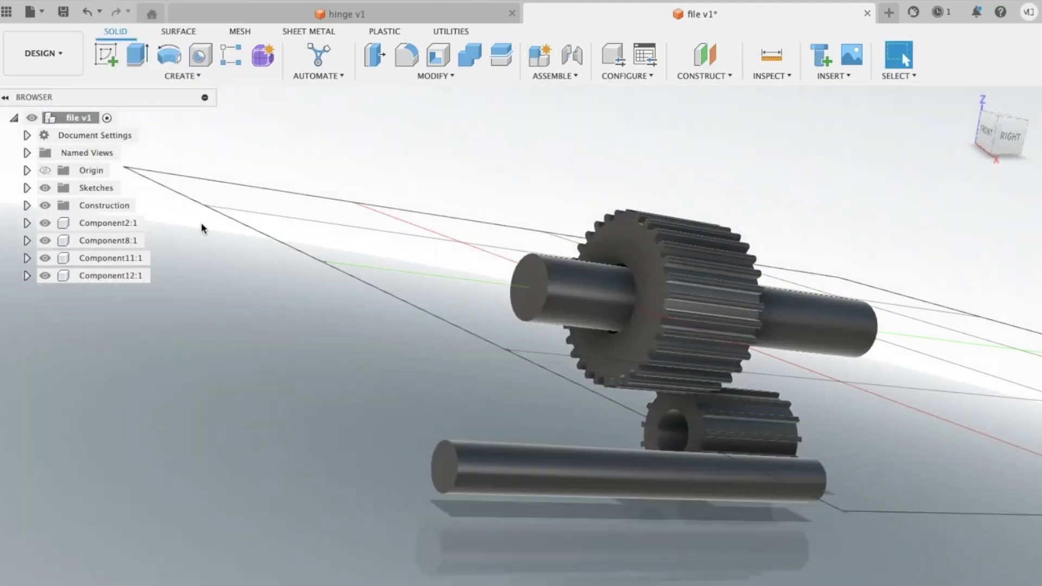
# - Ground the upper shaft, Component11:1, and the lower shaft, Component12:1
pyautogui.click(407, 54)
pyautogui.press('Escape')
pyautogui.scroll(3, 438, 320)
pyautogui.moveTo(438, 320); pyautogui.dragTo(245, 310, button='middle')
pyautogui.click(122, 238)
pyautogui.click(111, 258)
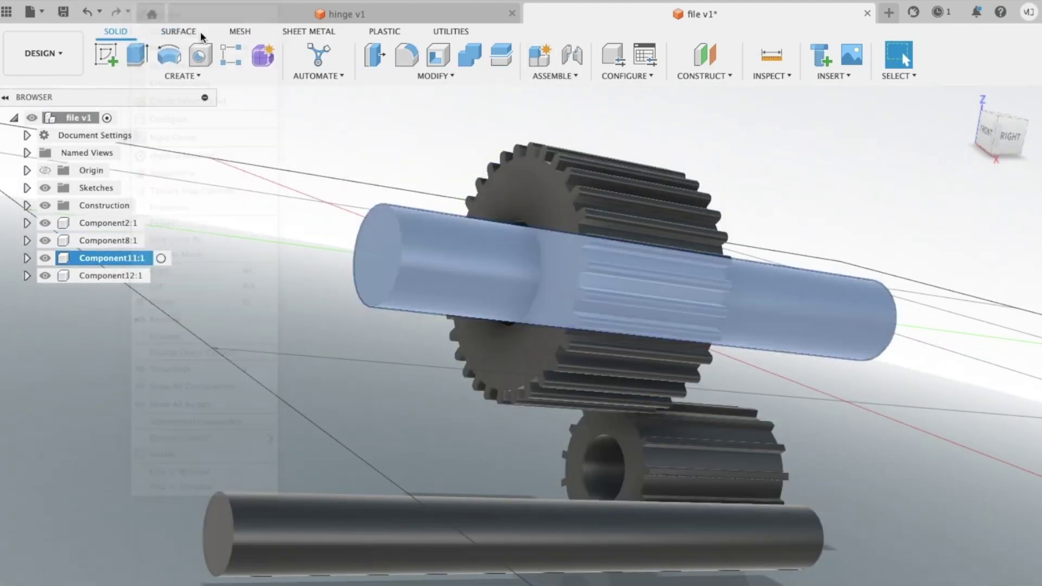
pyautogui.click(111, 275)
# - Joint the large gear's bore to the end face of the upper shaft
pyautogui.click(555, 76)
pyautogui.click(572, 112)
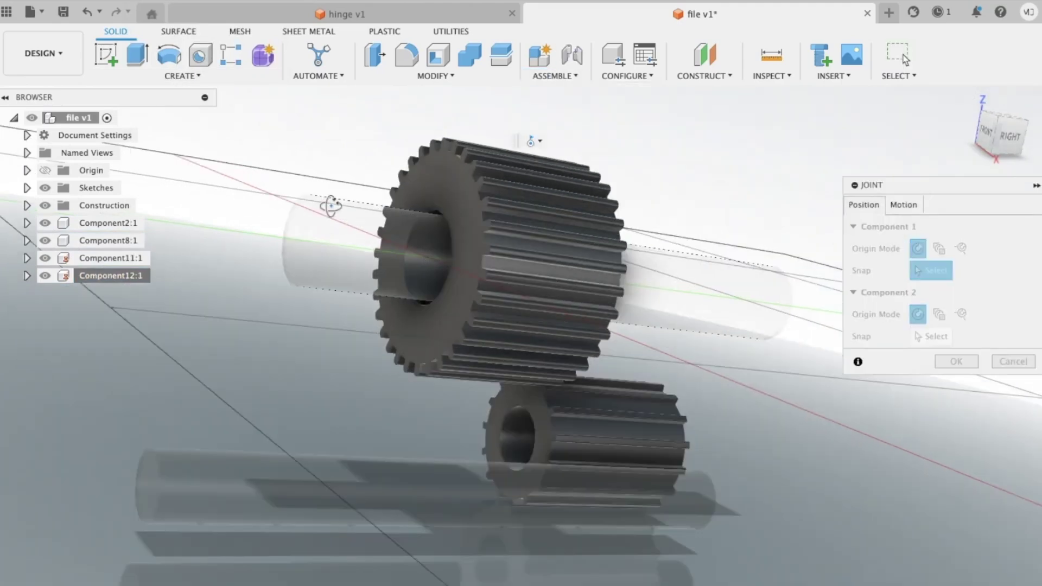
pyautogui.click(333, 205)
pyautogui.click(530, 262)
pyautogui.press('Return')
# - Rotate the large gear's joint alignment to -70 degrees and review its motion settings
pyautogui.keyDown('shift'); pyautogui.moveTo(477, 255); pyautogui.dragTo(833, 335, button='middle'); pyautogui.keyUp('shift')
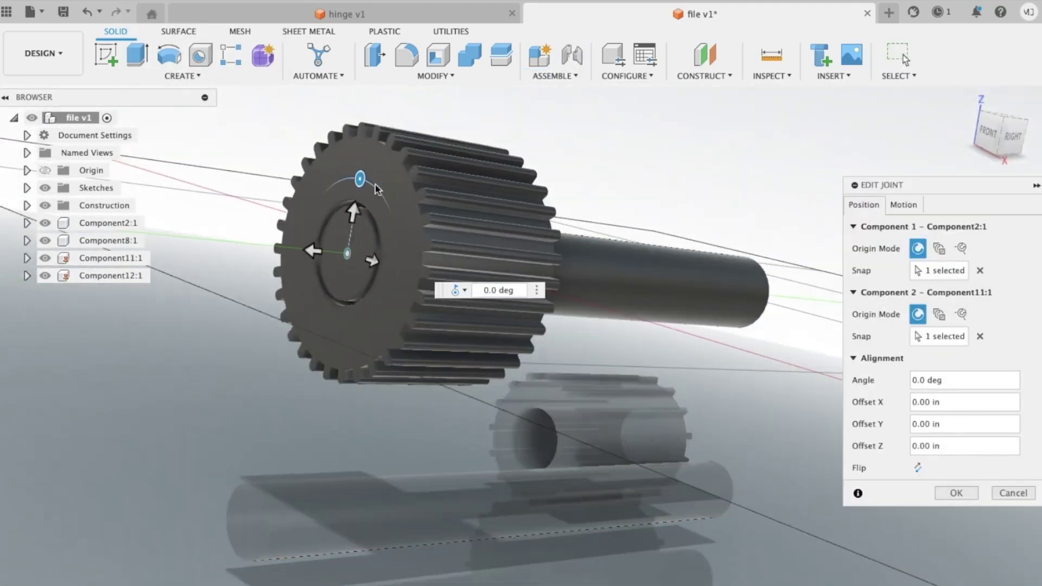
pyautogui.moveTo(360, 180); pyautogui.dragTo(396, 239)
pyautogui.click(854, 359)
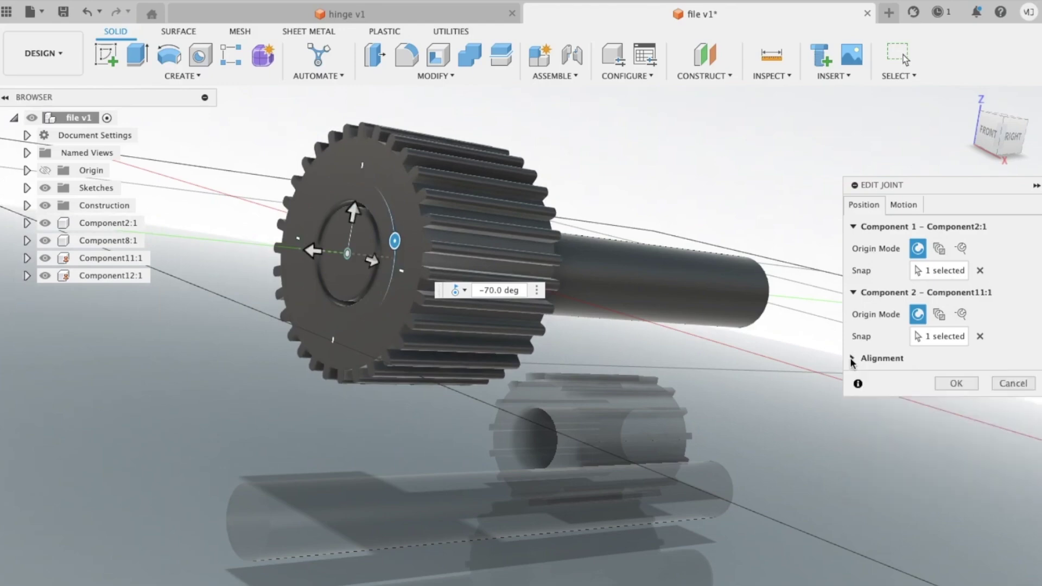
pyautogui.click(904, 205)
pyautogui.click(929, 359)
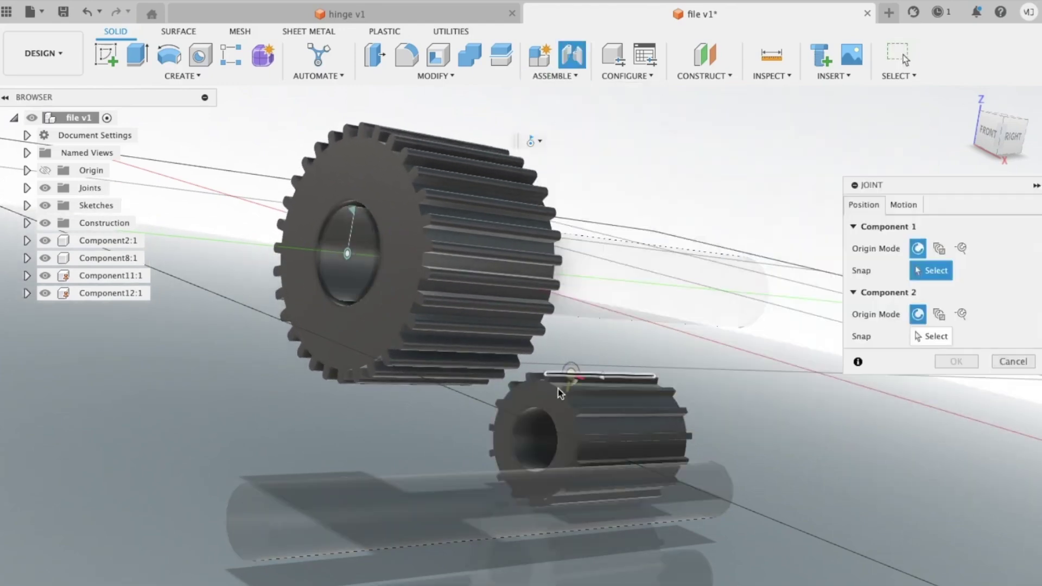
# - Try to joint the small gear's bore to the end face of the lower shaft
pyautogui.click(559, 389)
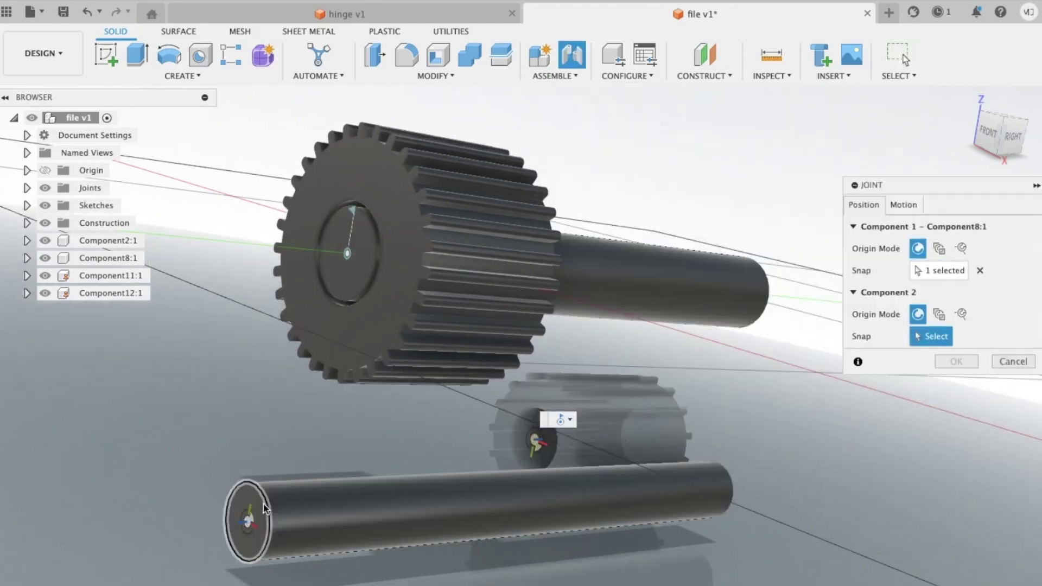
pyautogui.click(535, 429)
pyautogui.moveTo(211, 525)
pyautogui.mouseDown()
pyautogui.moveTo(302, 516)
pyautogui.moveTo(211, 525)
pyautogui.mouseUp()
pyautogui.moveTo(253, 482); pyautogui.dragTo(314, 437)
pyautogui.press('Escape')
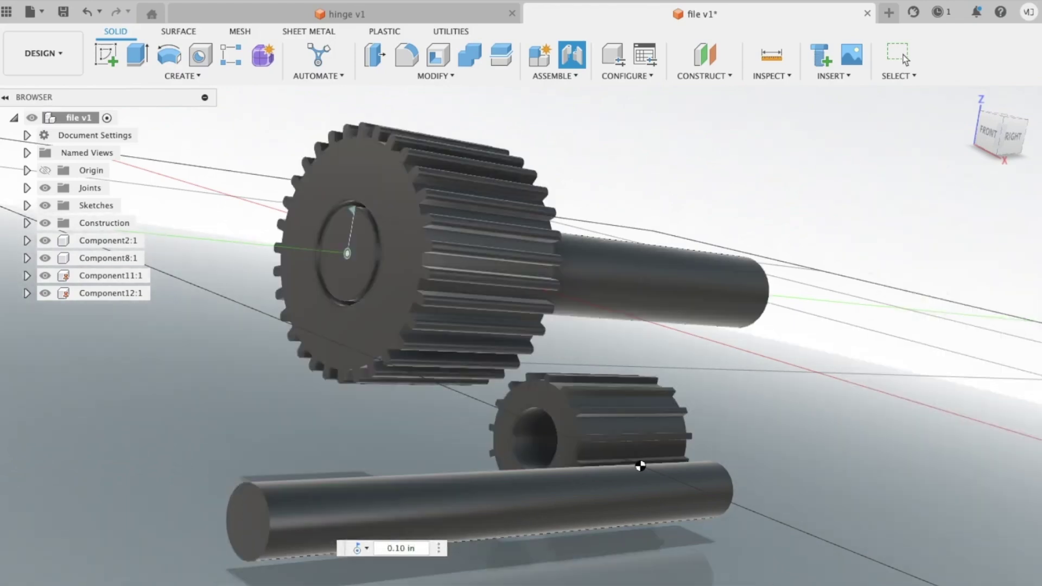
# - Delete both shaft components and both gear components so only their bodies remain in the design
pyautogui.click(134, 292)
pyautogui.press('Delete')
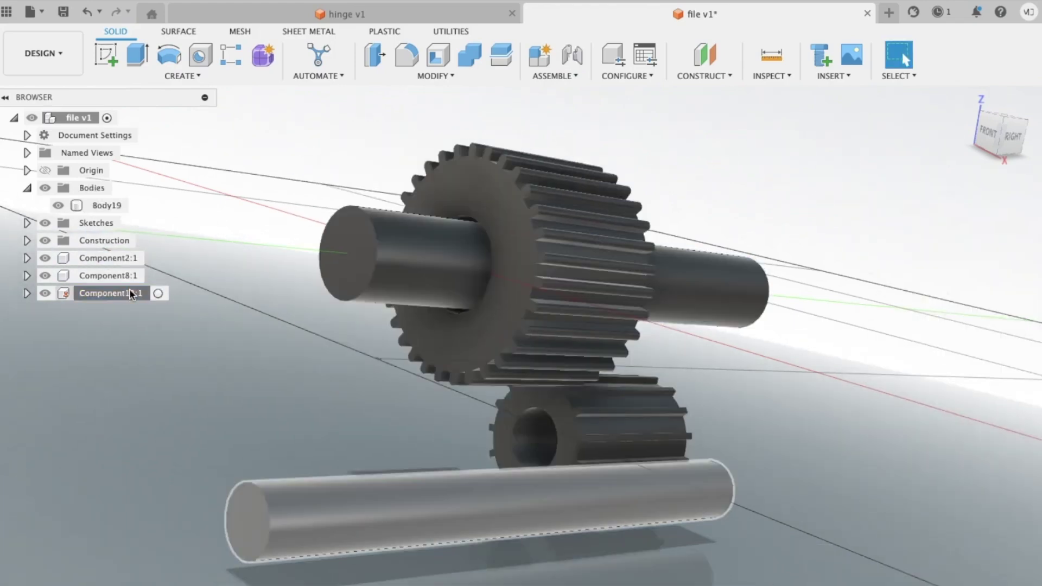
pyautogui.click(133, 293)
pyautogui.press('Delete')
pyautogui.click(438, 341)
pyautogui.click(122, 275)
pyautogui.click(122, 293)
pyautogui.press('Delete')
pyautogui.click(434, 341)
pyautogui.click(106, 258)
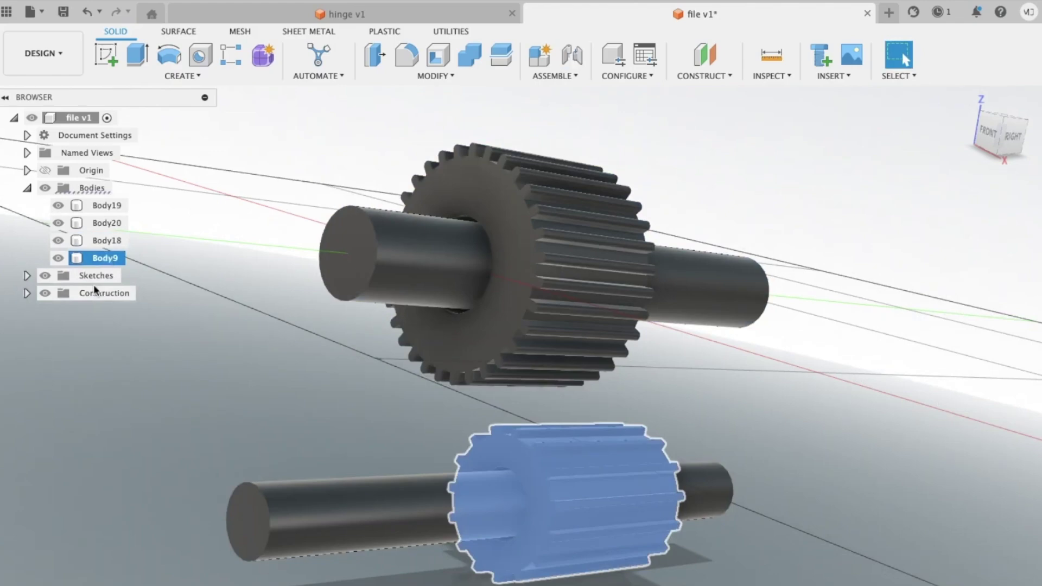
# - Try to move the end faces of the lower and upper shafts with Move/Copy
pyautogui.moveTo(517, 383)
pyautogui.keyDown('shift'); pyautogui.mouseDown(button='middle')
pyautogui.moveTo(587, 383)
pyautogui.moveTo(543, 384)
pyautogui.mouseUp(button='middle'); pyautogui.keyUp('shift')
pyautogui.scroll(-3, 516, 387)
pyautogui.click(554, 458)
pyautogui.keyDown('shift'); pyautogui.moveTo(554, 459); pyautogui.dragTo(489, 461, button='middle'); pyautogui.keyUp('shift')
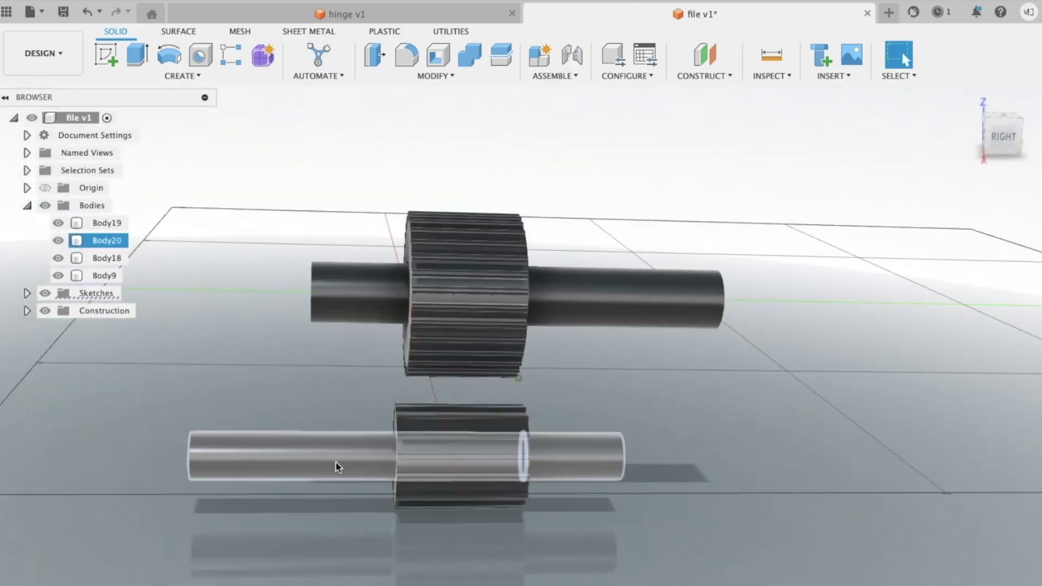
pyautogui.click(337, 465)
pyautogui.click(107, 223)
pyautogui.click(226, 314)
pyautogui.keyDown('shift'); pyautogui.moveTo(226, 314); pyautogui.dragTo(229, 318, button='middle'); pyautogui.keyUp('shift')
pyautogui.rightClick(279, 452)
pyautogui.click(227, 473)
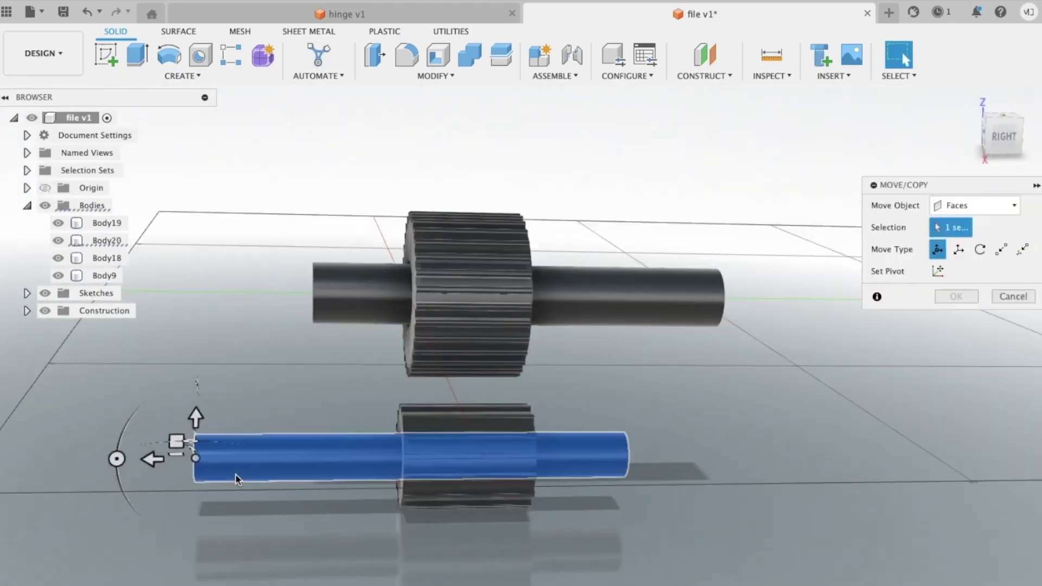
pyautogui.moveTo(154, 459); pyautogui.dragTo(249, 456)
pyautogui.keyDown('shift'); pyautogui.moveTo(249, 456); pyautogui.dragTo(325, 434, button='middle'); pyautogui.keyUp('shift')
pyautogui.click(342, 290)
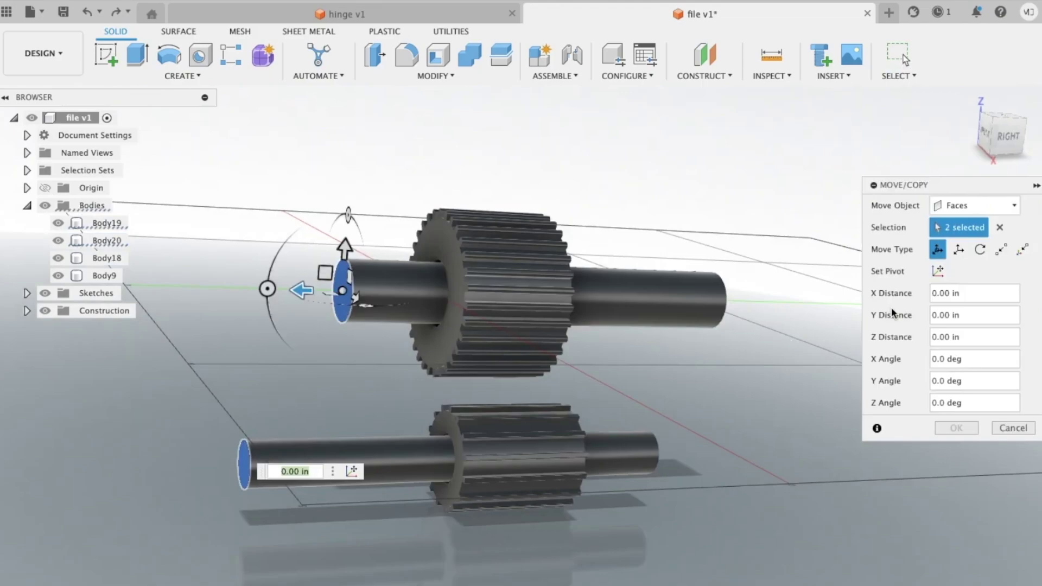
# - Switch Move/Copy to bodies and slide the lower shaft, Body20, along its axis through the small gear
pyautogui.click(1000, 228)
pyautogui.click(1014, 206)
pyautogui.click(960, 235)
pyautogui.click(470, 463)
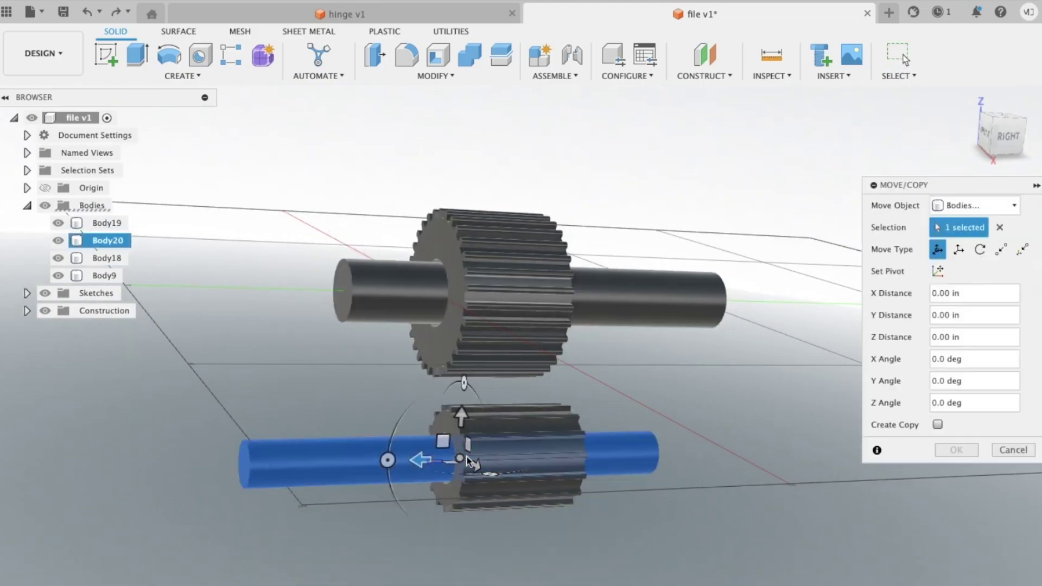
pyautogui.moveTo(421, 460); pyautogui.dragTo(510, 458)
pyautogui.keyDown('shift'); pyautogui.moveTo(348, 434); pyautogui.dragTo(339, 537, button='middle'); pyautogui.keyUp('shift')
pyautogui.moveTo(446, 502); pyautogui.dragTo(477, 504)
pyautogui.moveTo(532, 476); pyautogui.dragTo(531, 453)
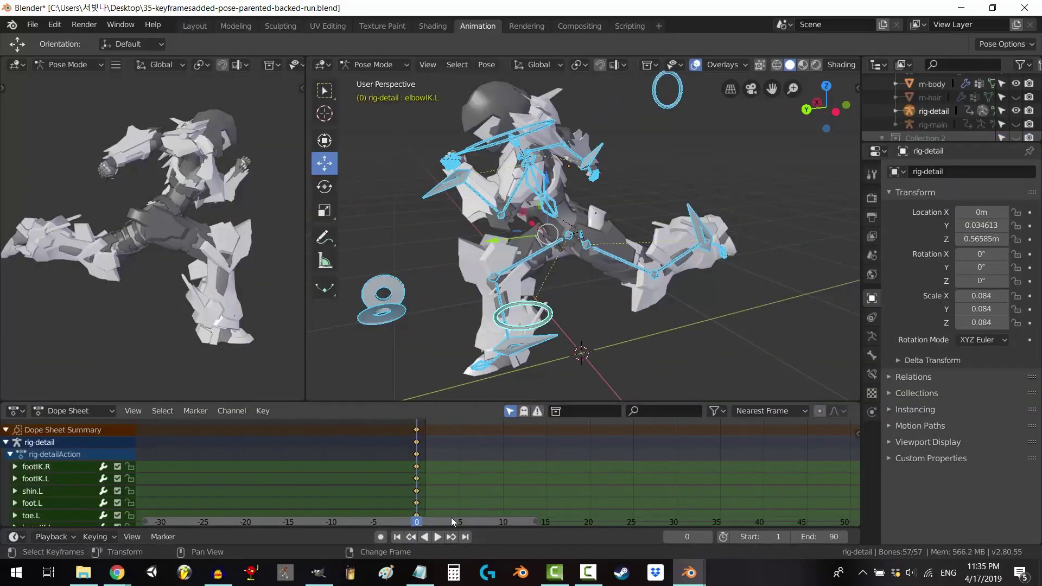
# - In Blender, enable automatic keyframing and set the animation's end frame to 20
pyautogui.click(380, 536)
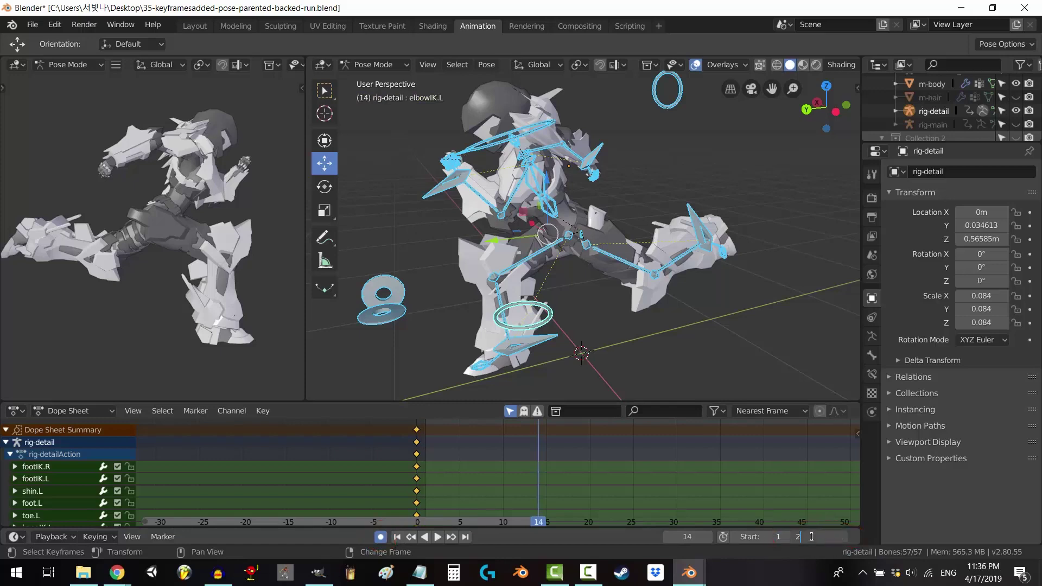
pyautogui.press('Return')
pyautogui.press('space')
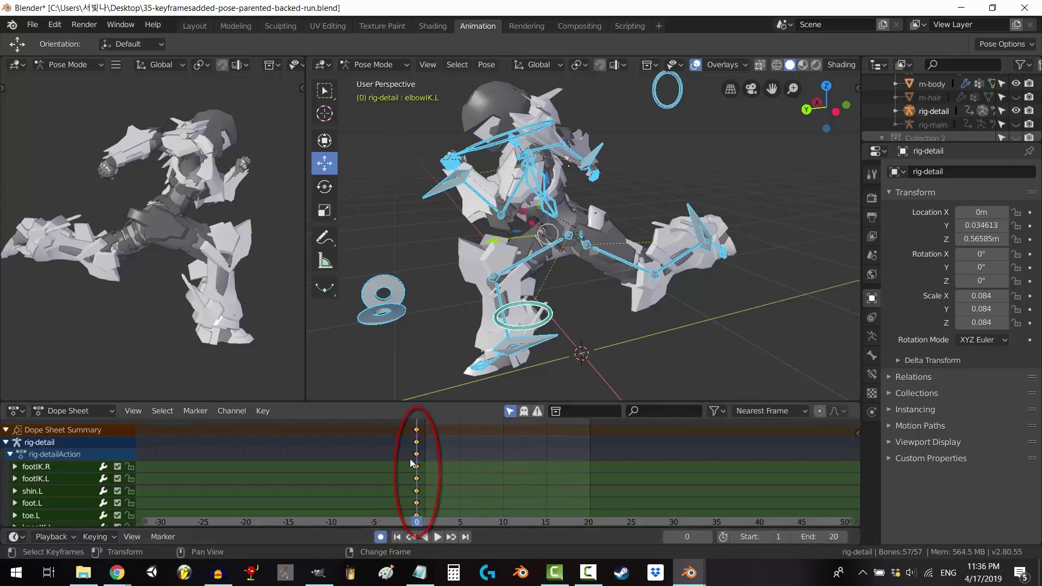
# - Insert a LocRotScale keyframe for all bones of the rig at frame 0
pyautogui.scroll(-3, 580, 321)
pyautogui.press('i')
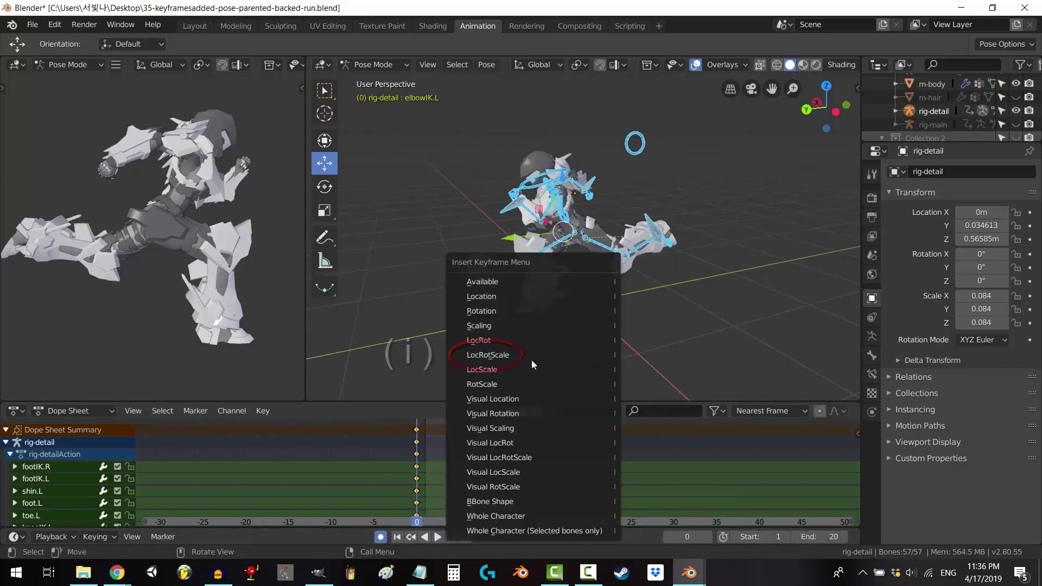
pyautogui.click(536, 357)
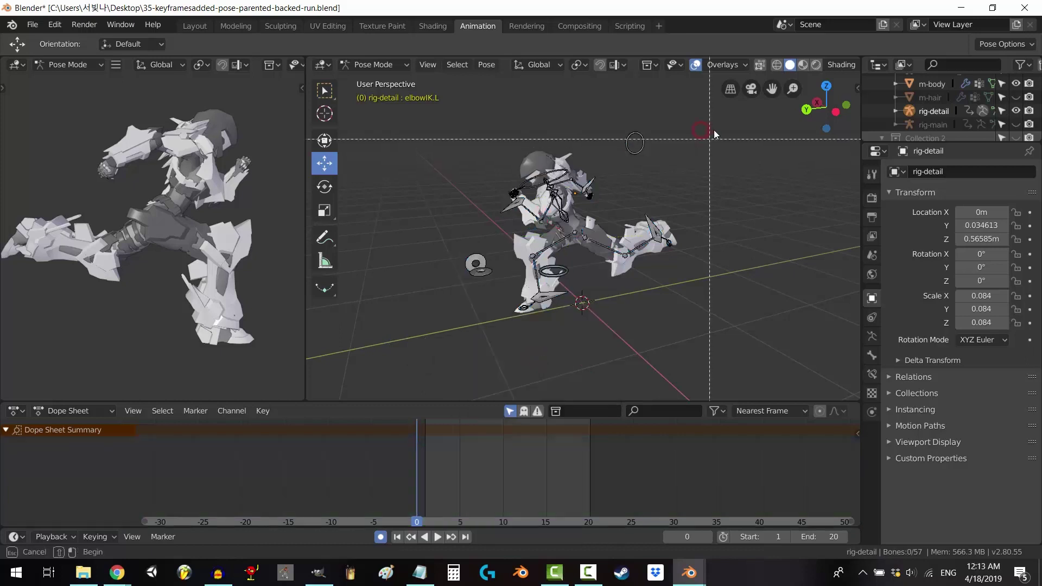
# - Select every bone of the rig, copy the frame 0 pose and paste it at frame 20
pyautogui.moveTo(711, 135); pyautogui.dragTo(459, 349)
pyautogui.hotkey('ctrl', 'c')
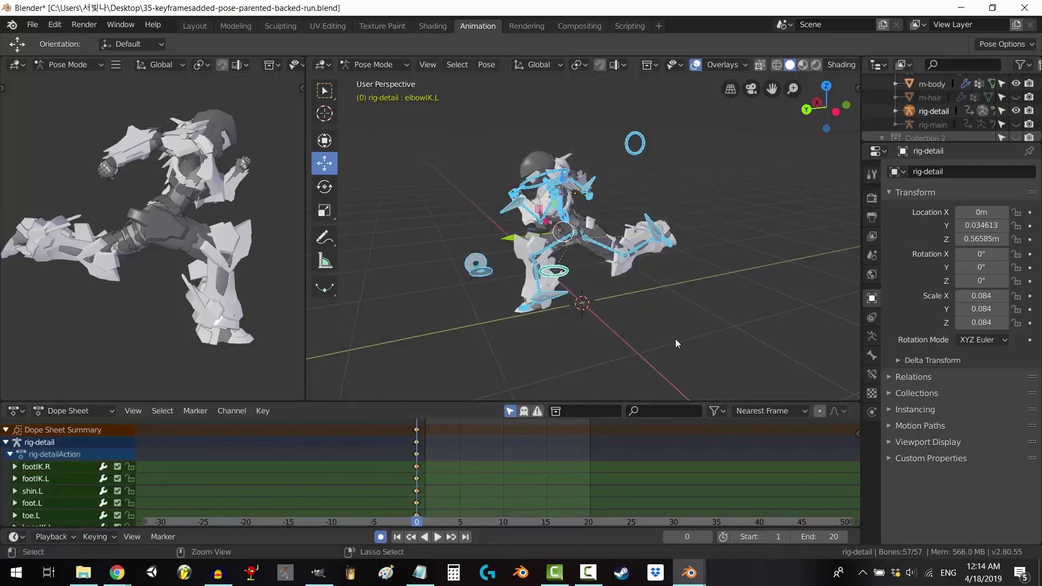
pyautogui.press('space')
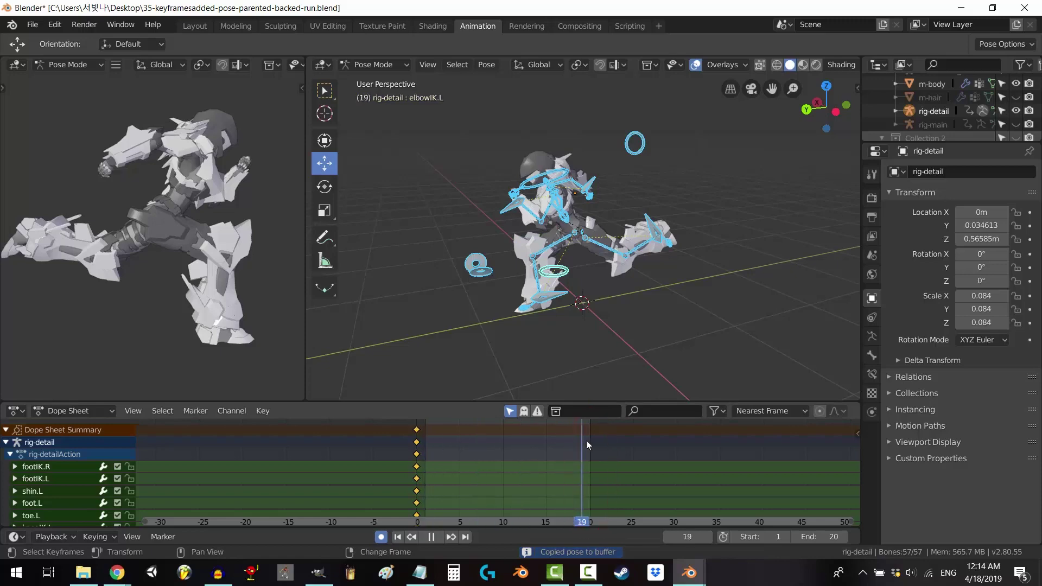
pyautogui.press('space')
pyautogui.hotkey('ctrl', 'v')
# - Select the rig's bones, copy their pose and paste it mirrored at frame 10
pyautogui.hotkey('alt', 'a')
pyautogui.press('b')
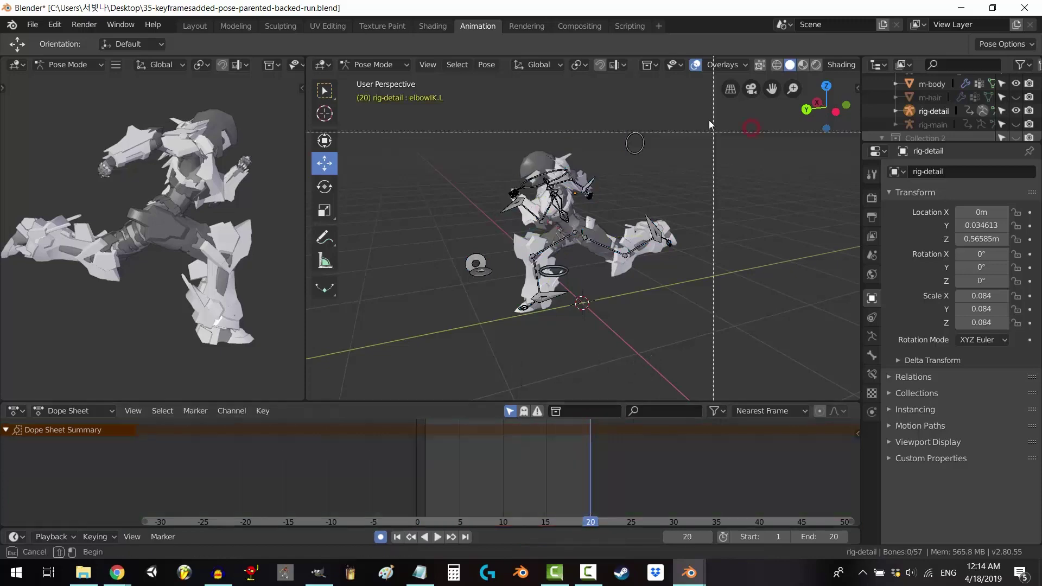
pyautogui.moveTo(709, 124); pyautogui.dragTo(434, 334)
pyautogui.scroll(5, 588, 196)
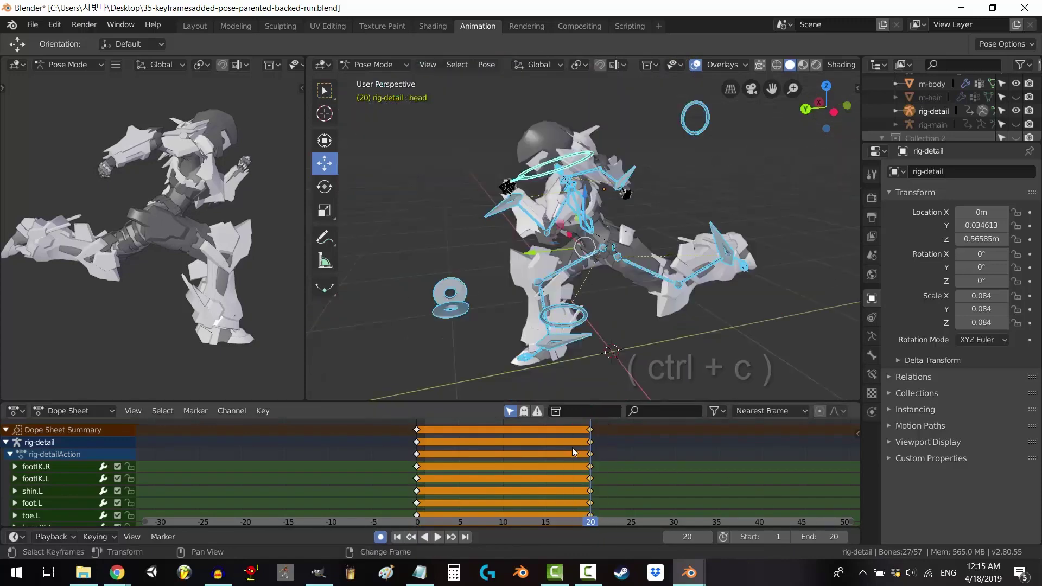
pyautogui.moveTo(579, 450); pyautogui.dragTo(504, 457, button='right')
pyautogui.hotkey('ctrl', 'shift', 'v')
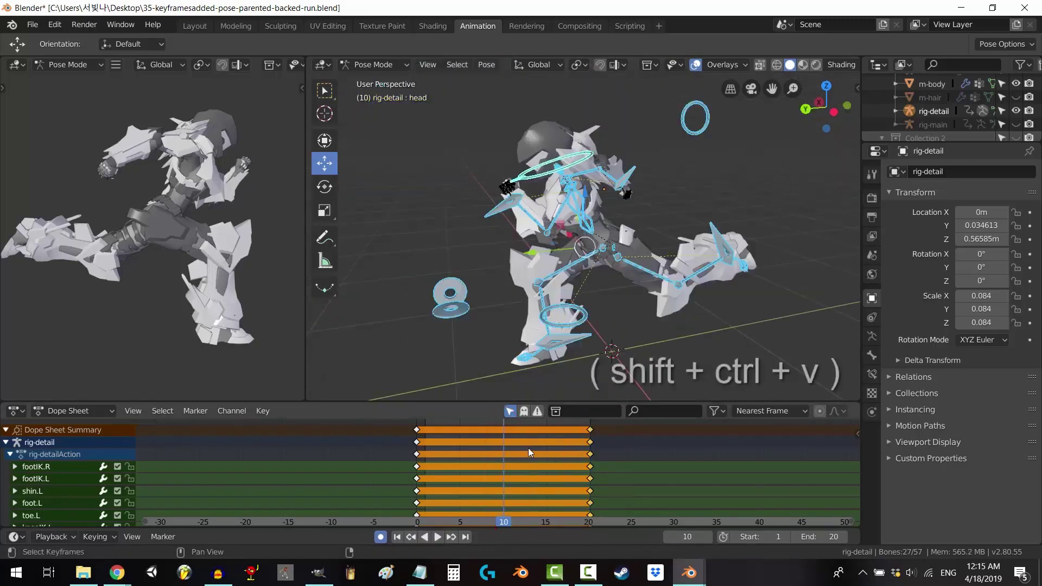
# - Select all bones and insert a LocRotScale keyframe for the mirrored pose at frame 10
pyautogui.moveTo(555, 282); pyautogui.dragTo(575, 302, button='middle')
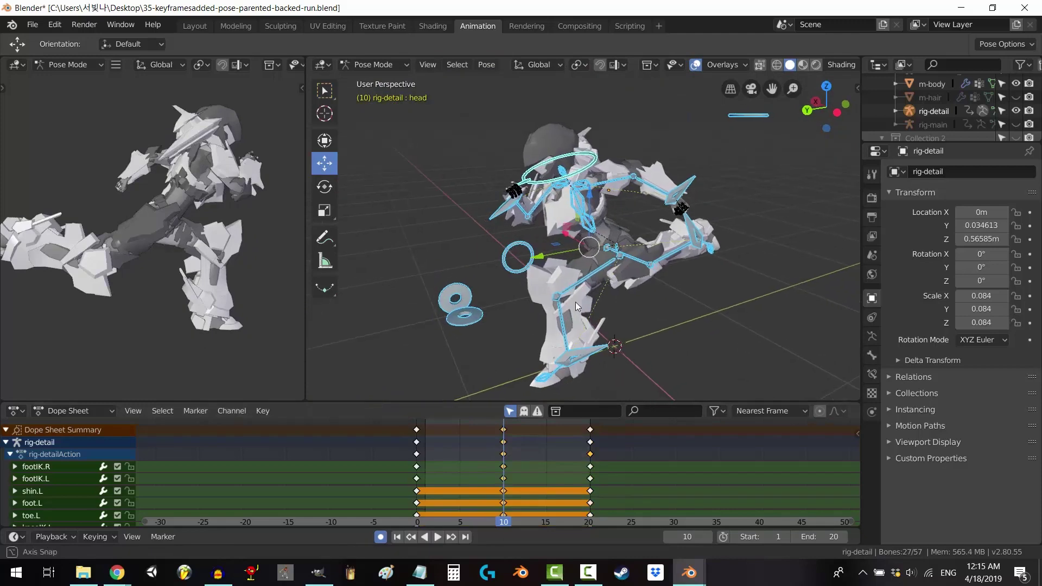
pyautogui.scroll(-2, 575, 302)
pyautogui.press('b')
pyautogui.moveTo(459, 118); pyautogui.dragTo(730, 334)
pyautogui.press('i')
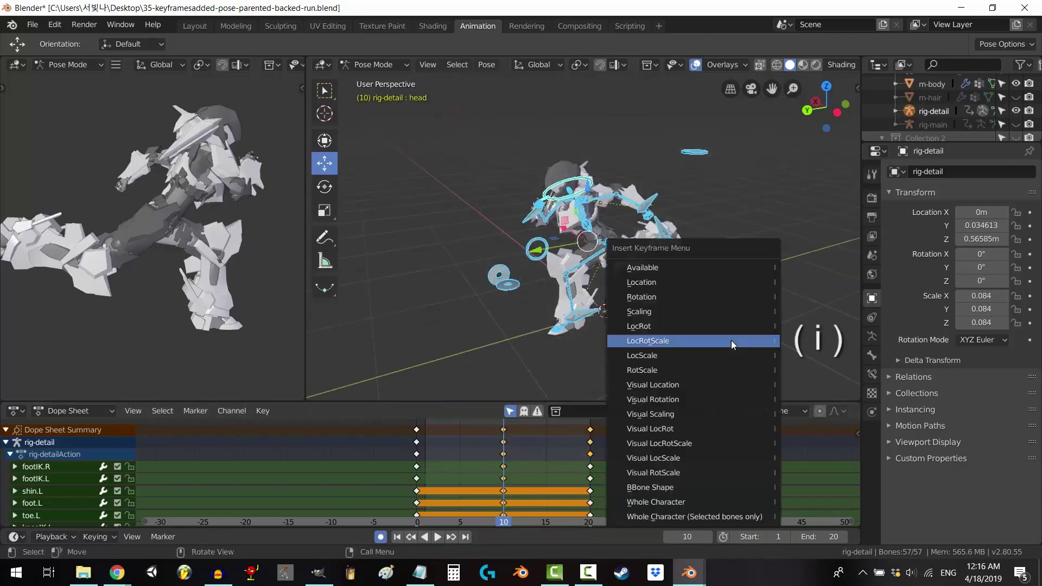
pyautogui.click(707, 340)
# - Copy the frame 10 keyframes and paste them at frame 8
pyautogui.hotkey('ctrl', 'c')
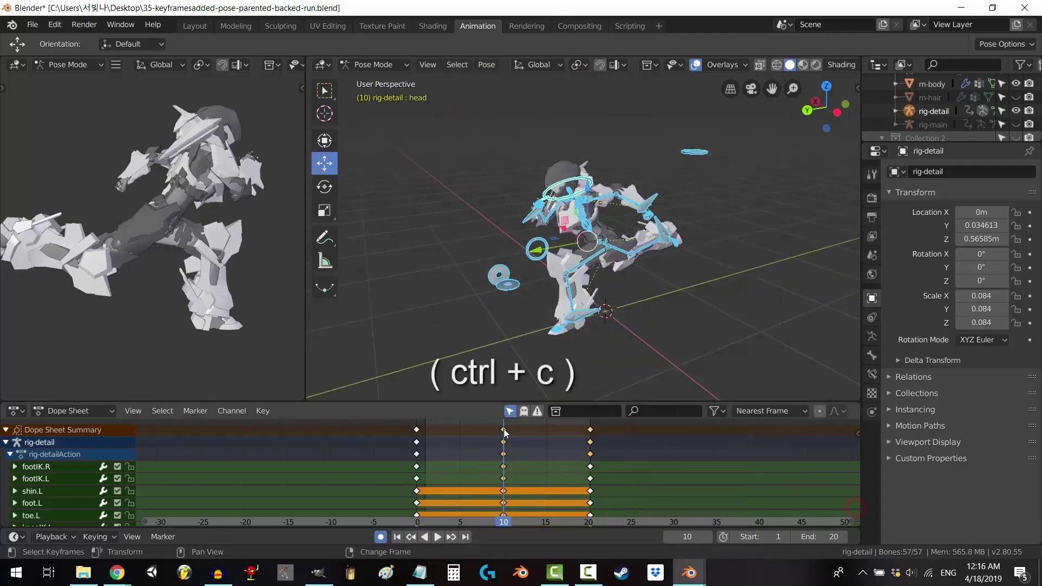
pyautogui.click(504, 429)
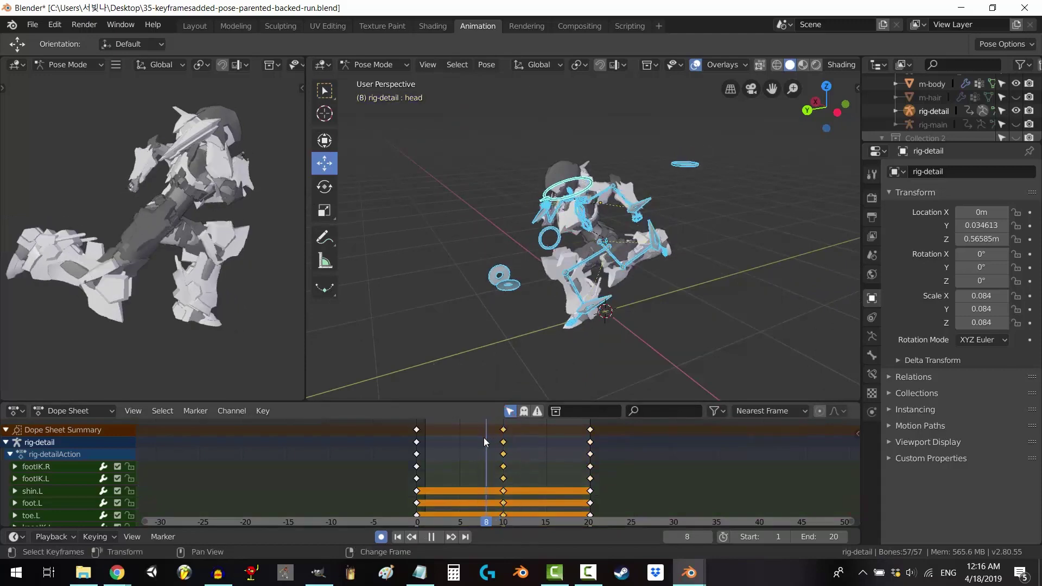
pyautogui.press('space')
pyautogui.hotkey('ctrl', 'v')
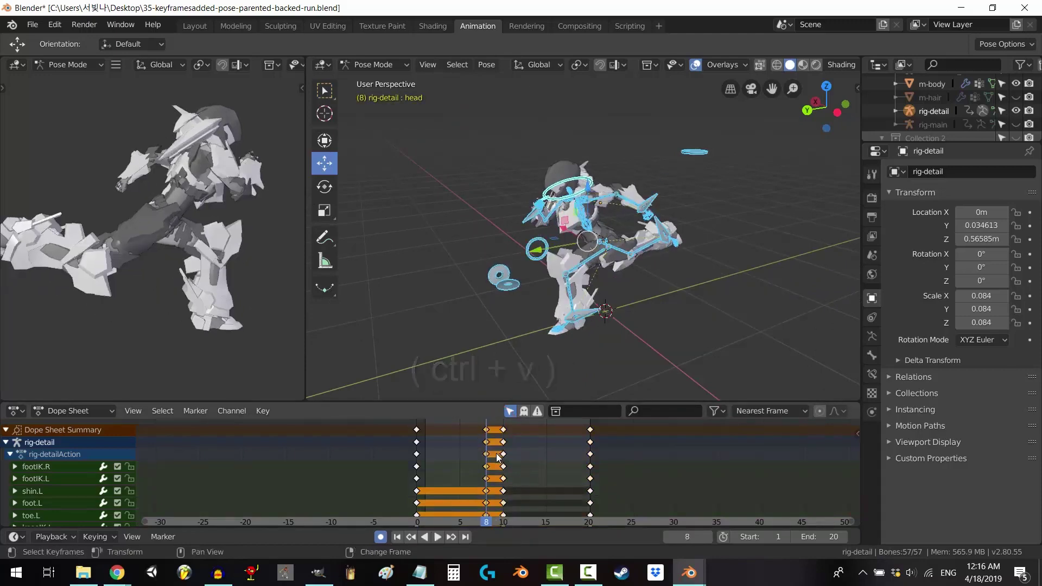
# - At frame 8, lower the core together with the arm and elbow controls about 0.04 m along Z and tilt the head
pyautogui.press('space')
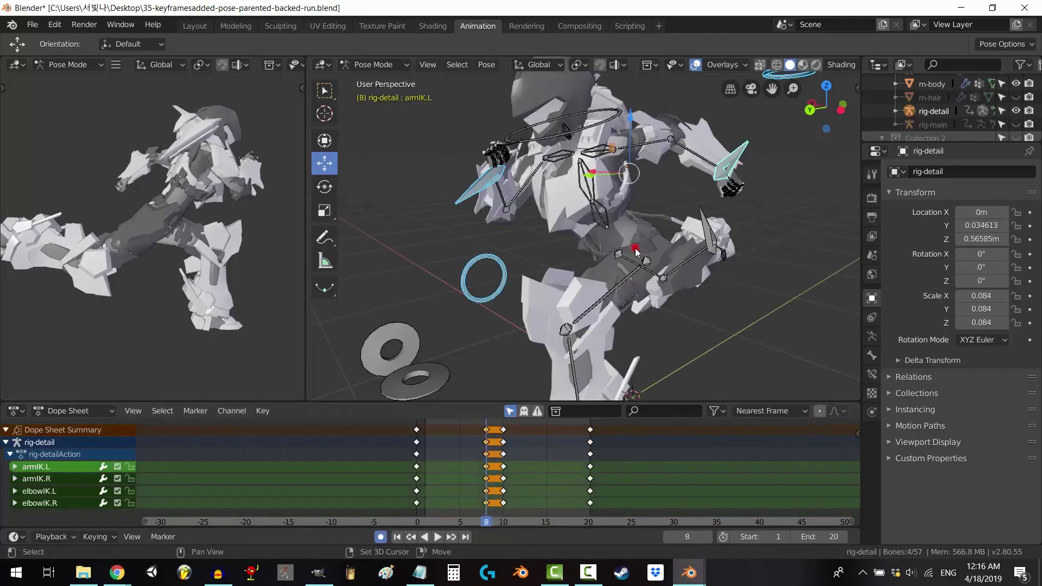
pyautogui.keyDown('shift'); pyautogui.click(634, 247); pyautogui.keyUp('shift')
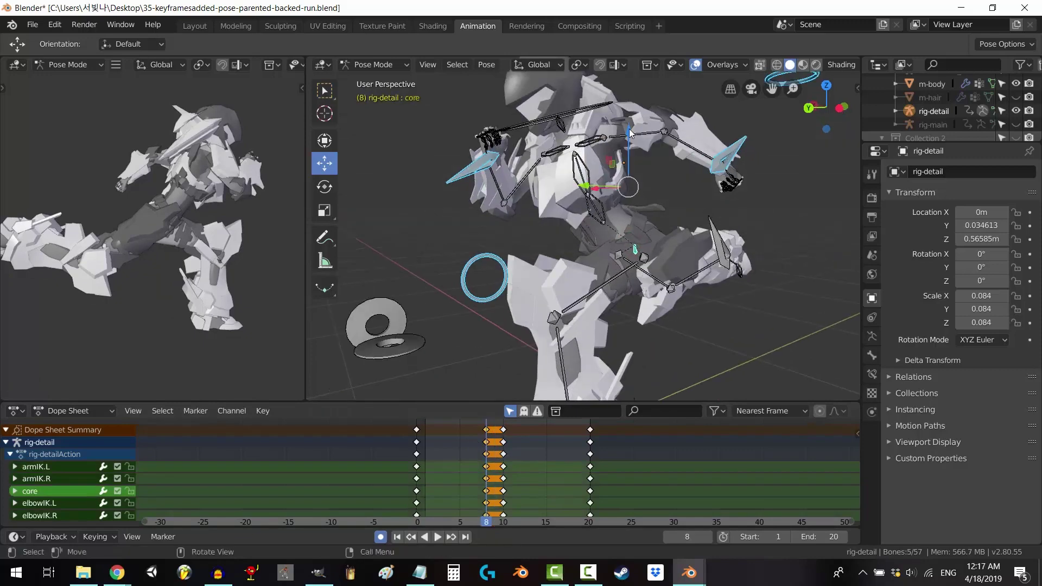
pyautogui.moveTo(630, 133); pyautogui.dragTo(630, 143)
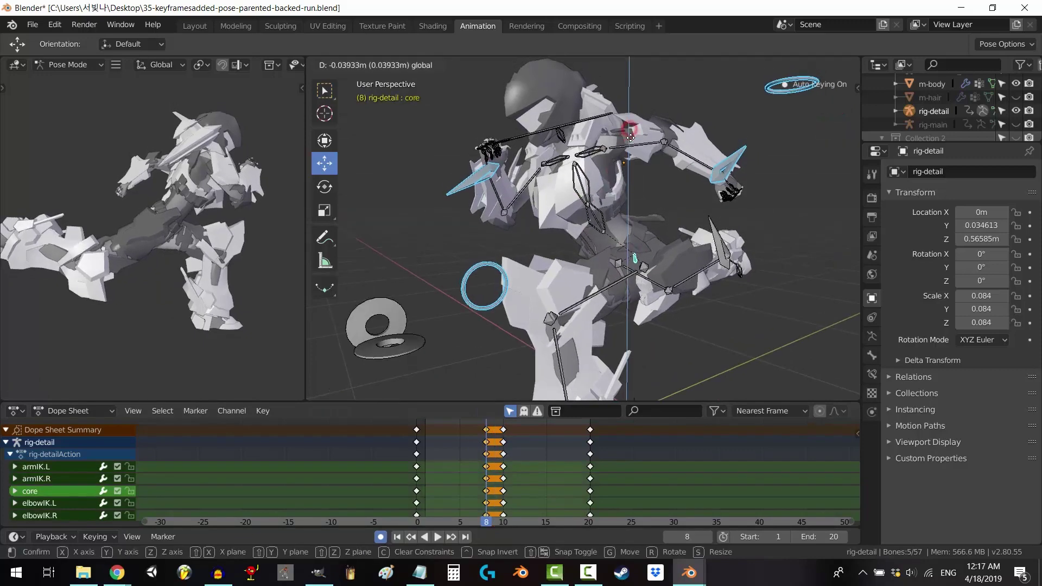
pyautogui.moveTo(630, 143); pyautogui.dragTo(629, 144)
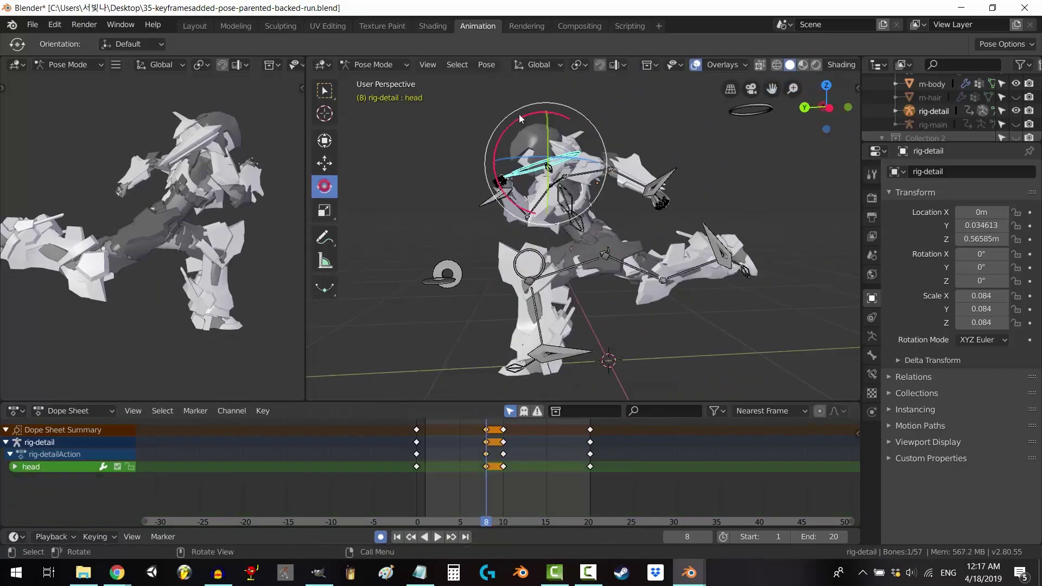
pyautogui.moveTo(516, 116); pyautogui.dragTo(521, 113)
pyautogui.moveTo(521, 113); pyautogui.dragTo(522, 112)
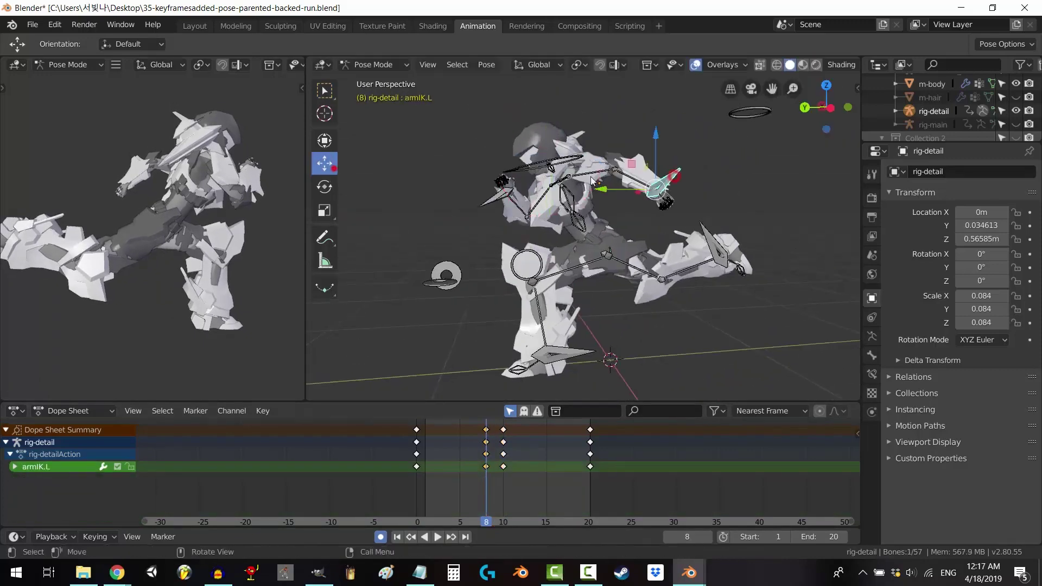
# - Raise the left arm IK control slightly at frame 8 and shift both arm IK controls a little along Y
pyautogui.moveTo(656, 143); pyautogui.dragTo(656, 135)
pyautogui.moveTo(602, 184); pyautogui.dragTo(599, 184)
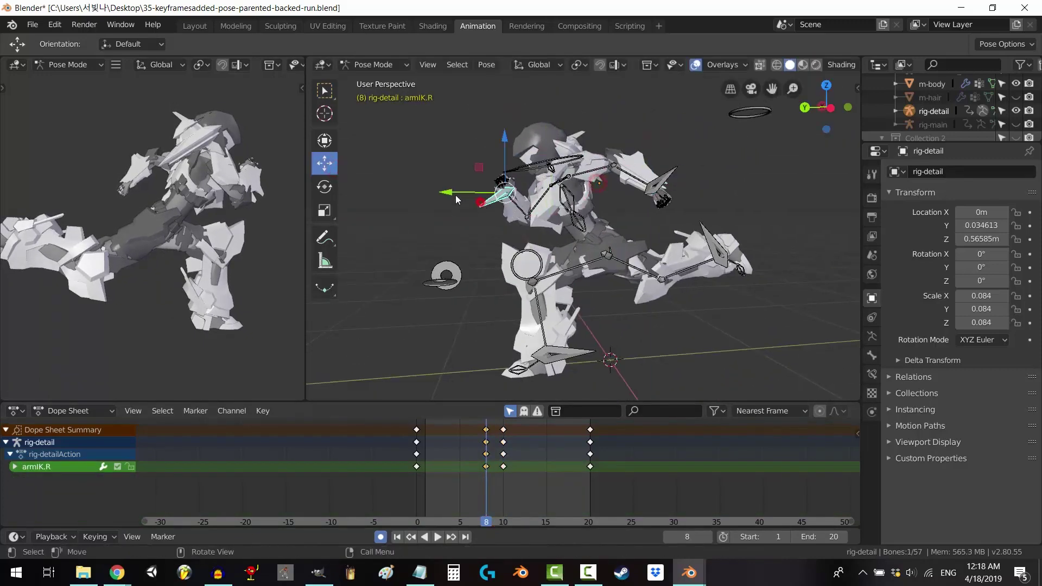
pyautogui.moveTo(456, 200); pyautogui.dragTo(460, 199)
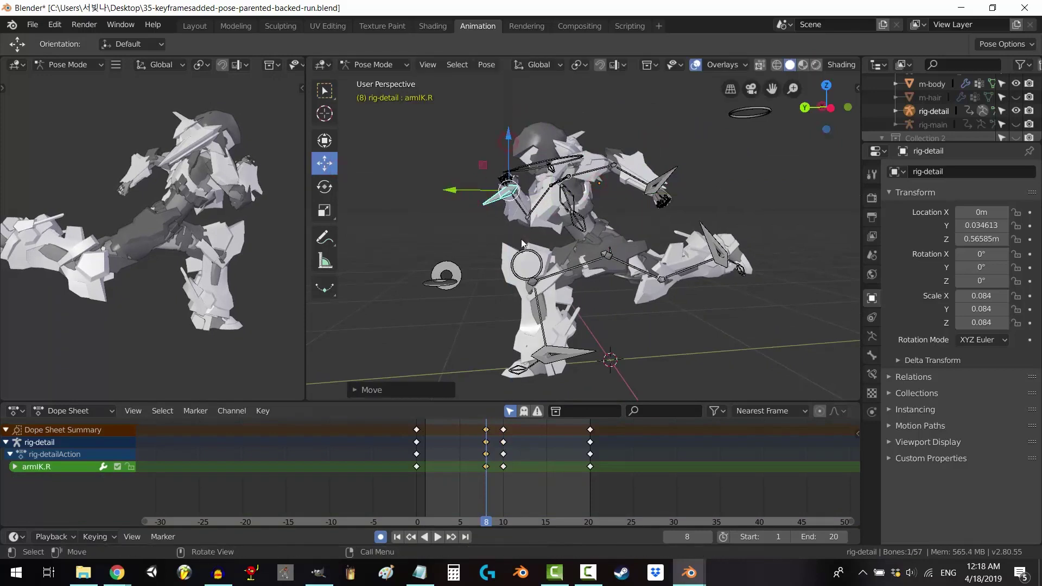
# - Shift the left foot IK control slightly forward along Y at frame 8 and reposition the right foot IK control
pyautogui.click(566, 356)
pyautogui.moveTo(493, 360); pyautogui.dragTo(487, 360)
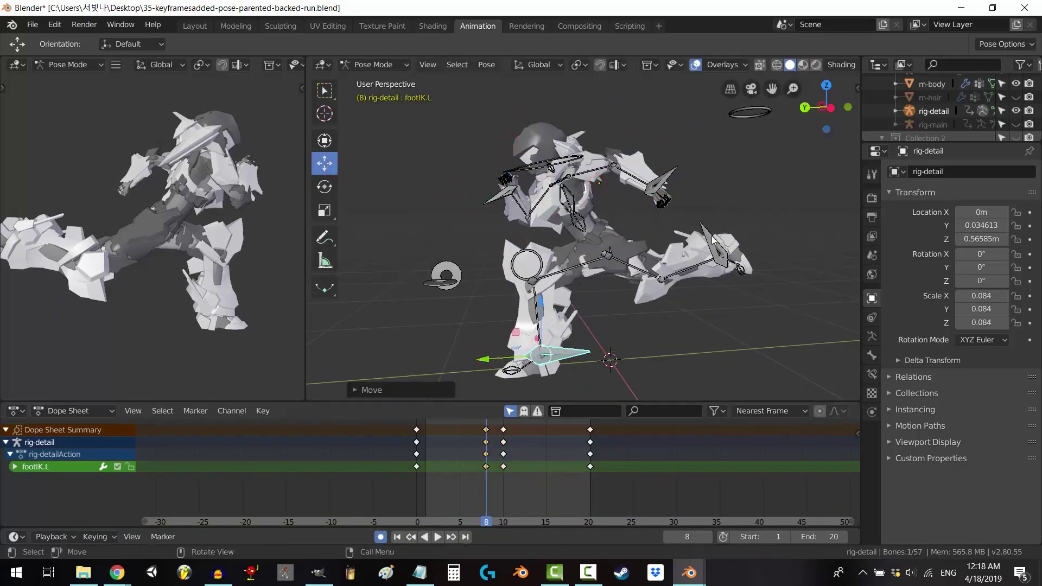
pyautogui.click(706, 234)
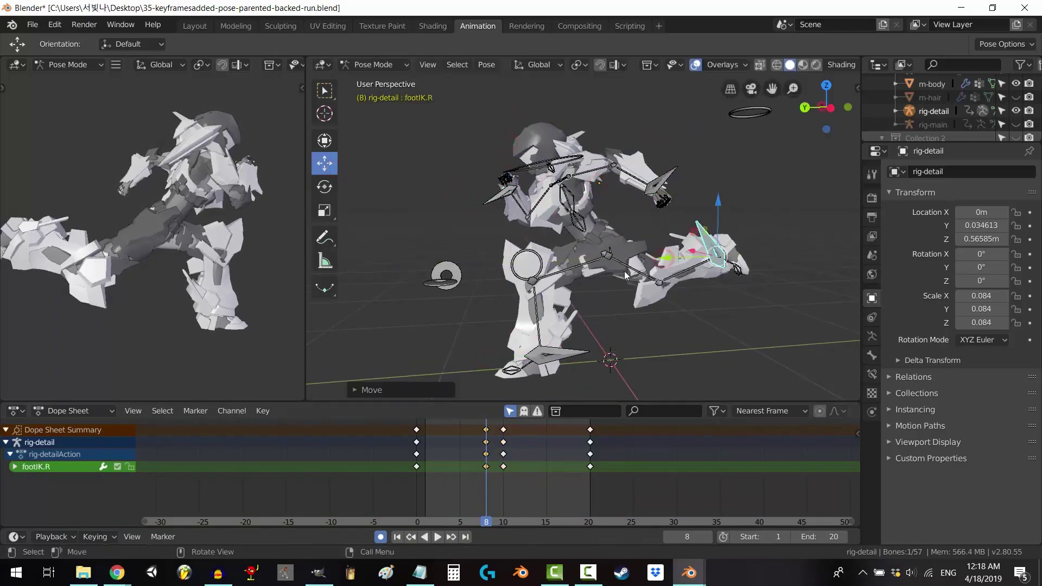
# - Go to frame 5, select every bone of the rig and insert a keyframe for the in-between pose
pyautogui.press('space')
pyautogui.moveTo(450, 461); pyautogui.dragTo(459, 462, button='right')
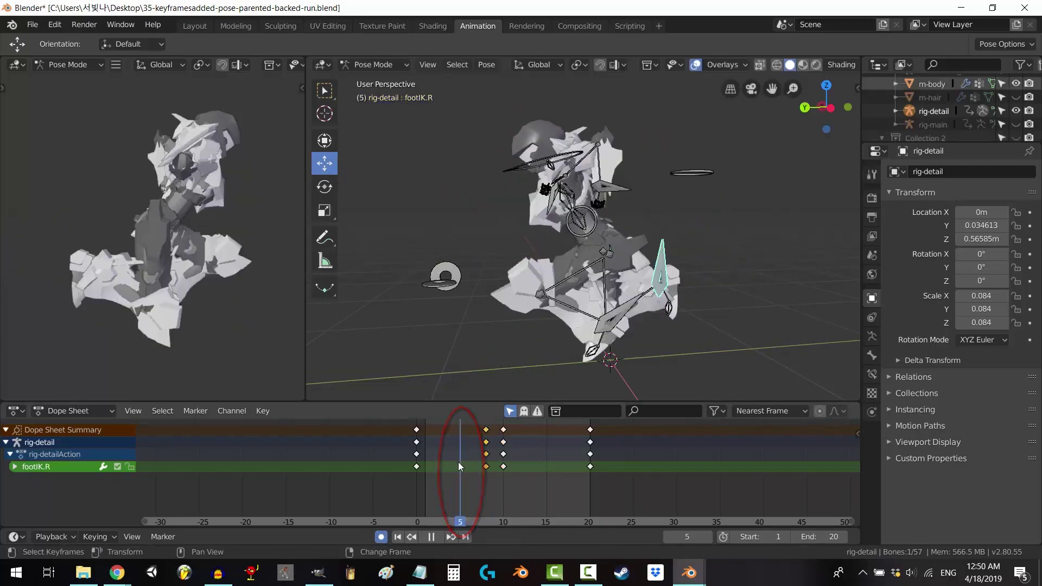
pyautogui.scroll(-2, 483, 260)
pyautogui.press('b')
pyautogui.moveTo(443, 106); pyautogui.dragTo(742, 355)
pyautogui.press('i')
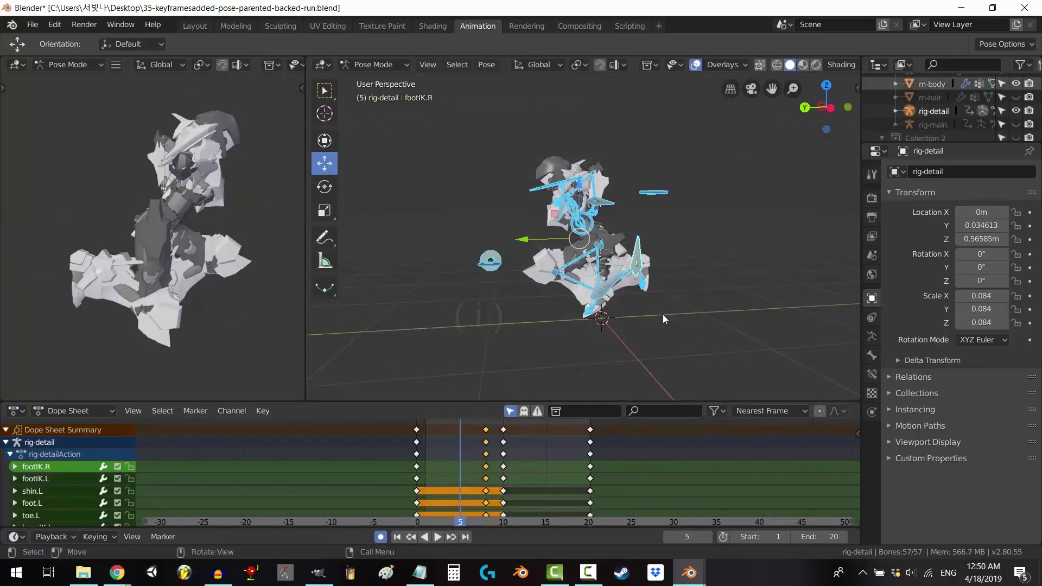
pyautogui.click(645, 318)
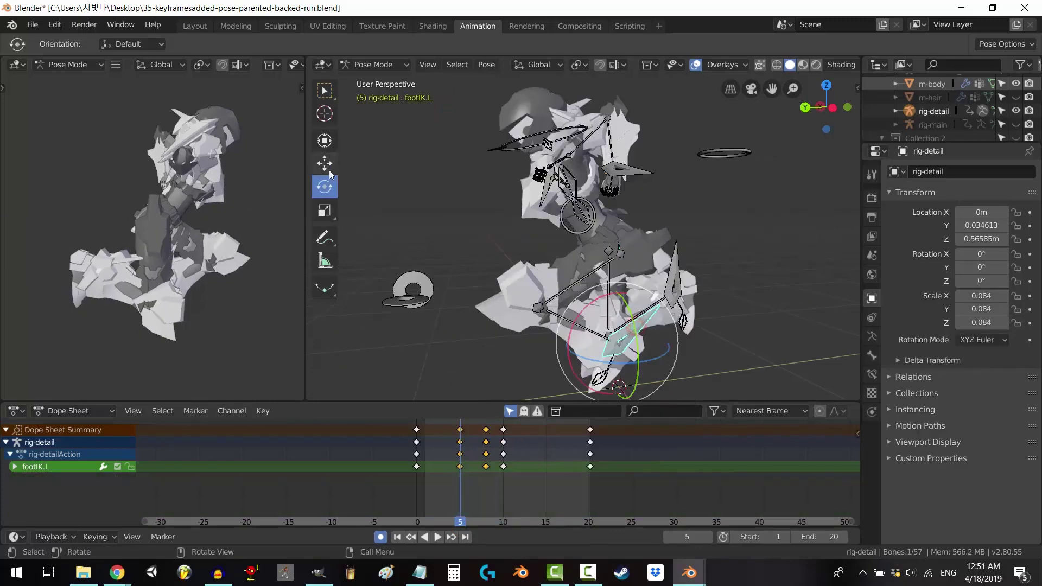
# - Raise the core with the arm and elbow controls about 0.025 m along Z at frame 5, and ready the head for rotation
pyautogui.press('g')
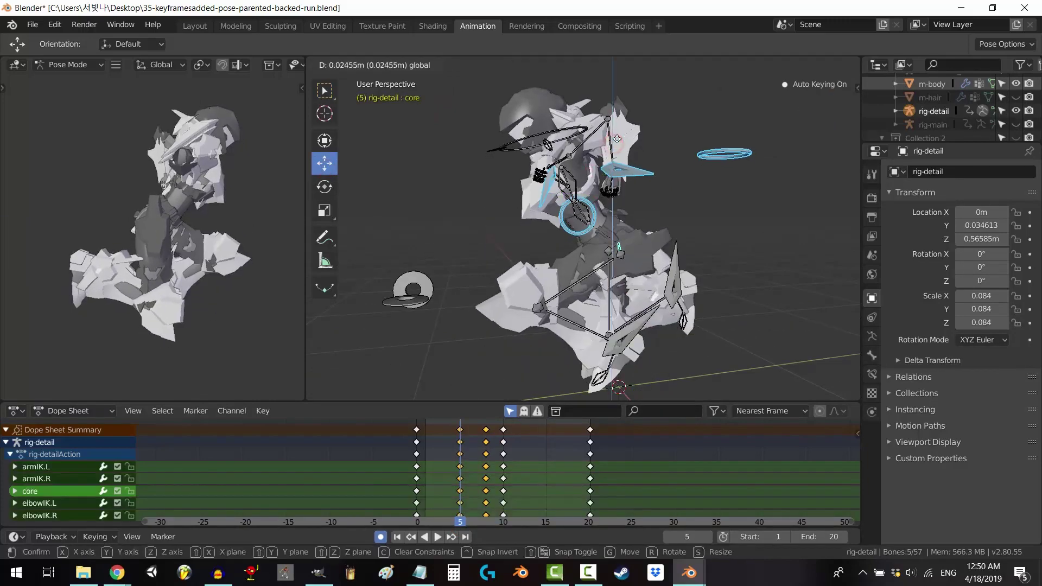
pyautogui.click(617, 139)
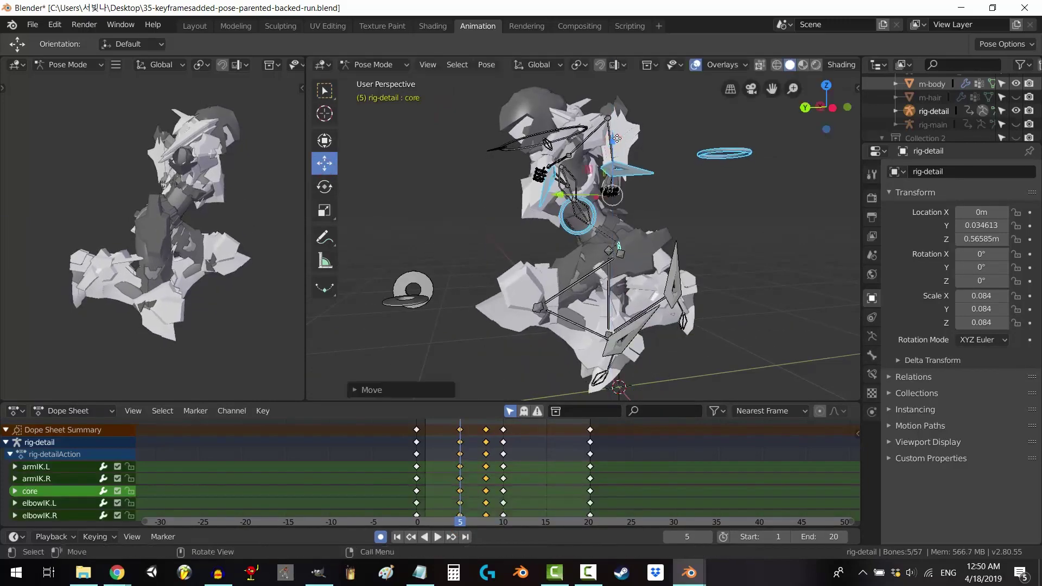
pyautogui.click(508, 153)
pyautogui.click(317, 188)
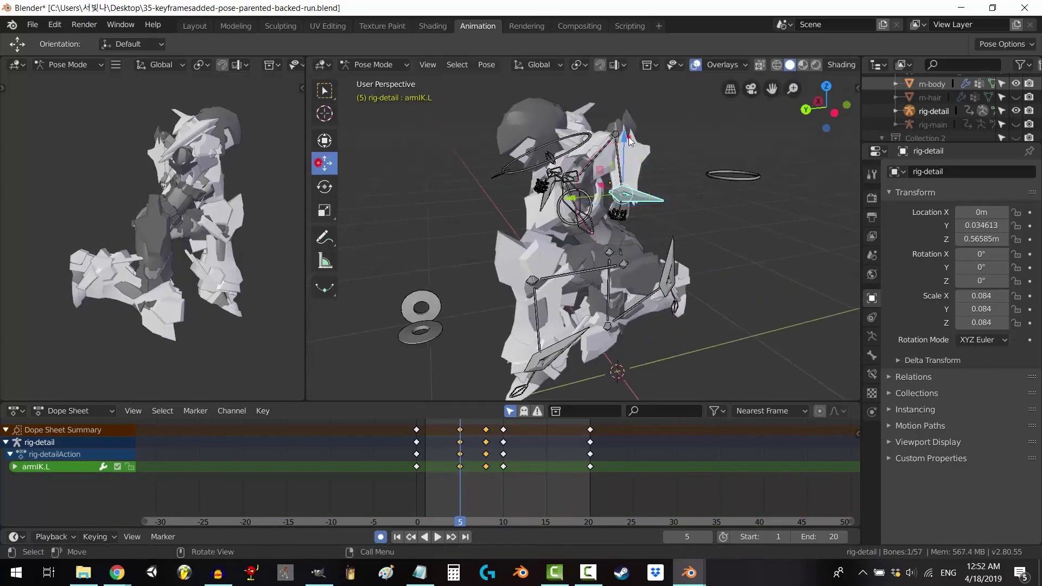
# - Lower the left arm IK control at frame 5 and adjust the rig's pose from the front
pyautogui.moveTo(629, 137); pyautogui.dragTo(631, 187)
pyautogui.moveTo(631, 187); pyautogui.dragTo(739, 193, button='middle')
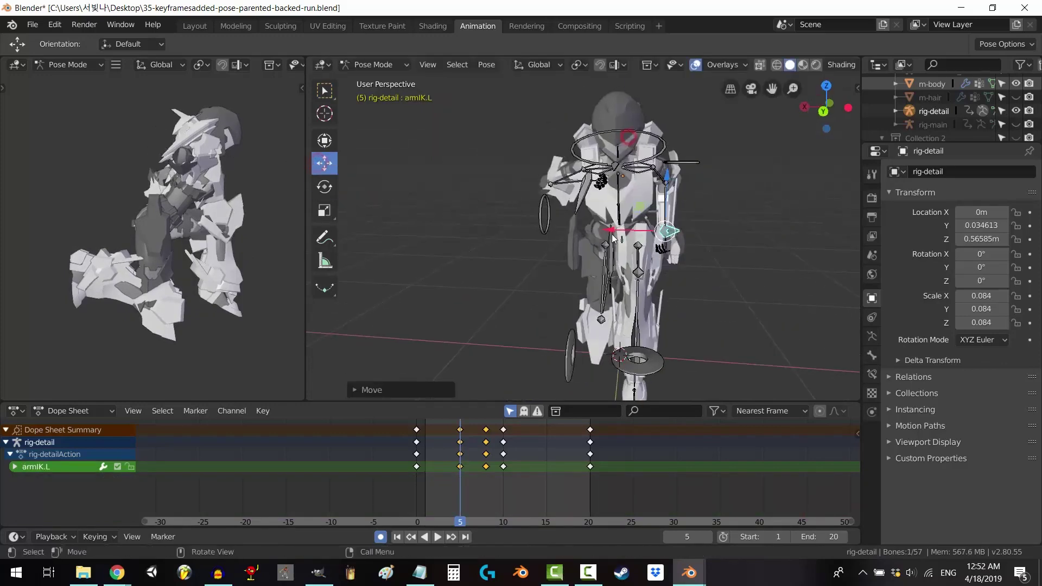
pyautogui.moveTo(679, 217); pyautogui.dragTo(738, 217, button='middle')
pyautogui.click(617, 175)
pyautogui.moveTo(618, 117); pyautogui.dragTo(618, 185)
pyautogui.moveTo(679, 218); pyautogui.dragTo(586, 217, button='middle')
pyautogui.click(673, 281)
pyautogui.moveTo(677, 237); pyautogui.dragTo(691, 283)
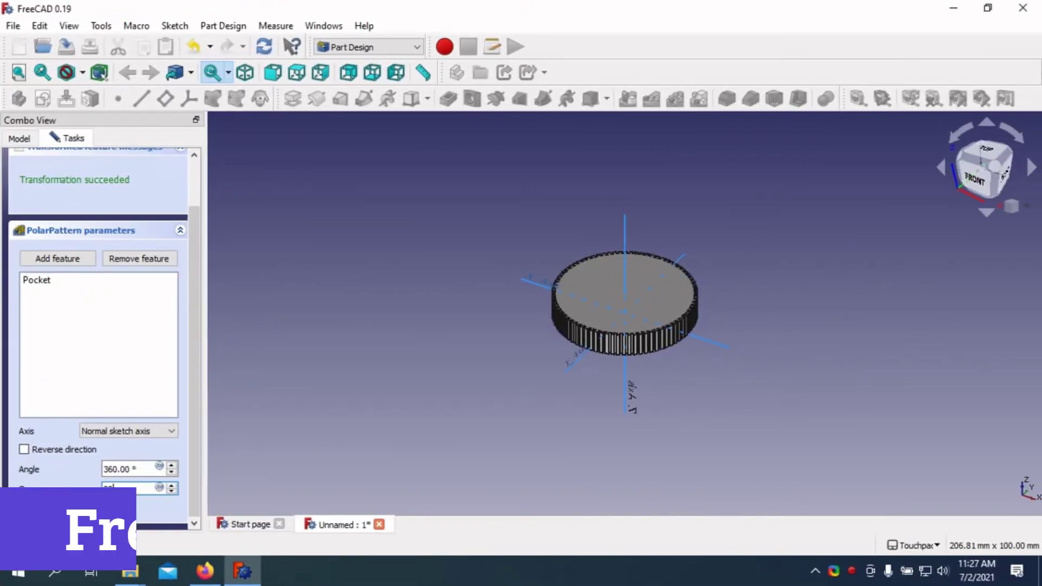
# - In FreeCAD, inspect the disc's teeth and accept the polar pattern of the pocket with 80 occurrences over 360°
pyautogui.scroll(9, 652, 321)
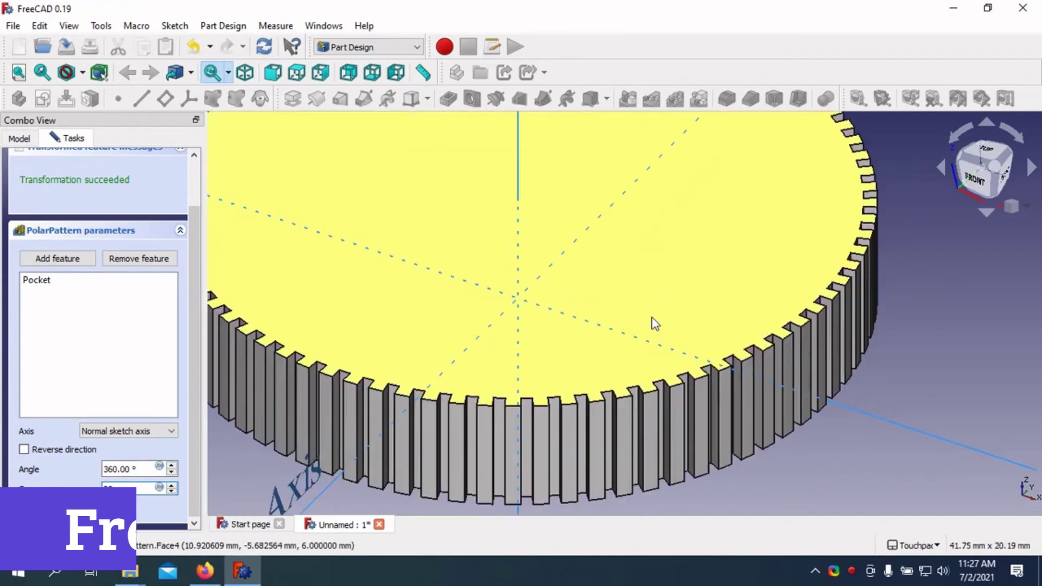
pyautogui.scroll(-3, 656, 324)
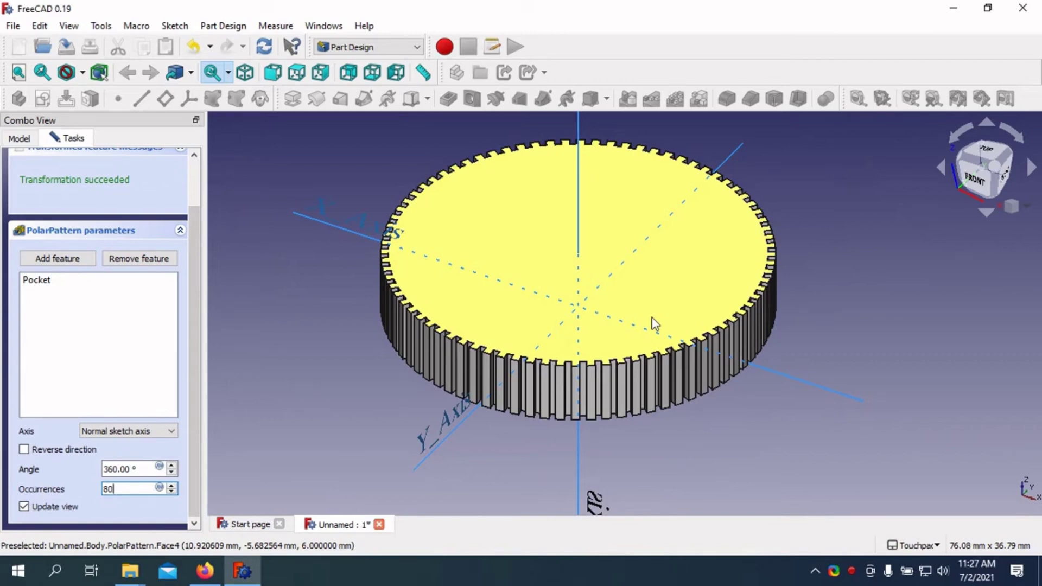
pyautogui.scroll(3, 194, 266)
pyautogui.click(68, 170)
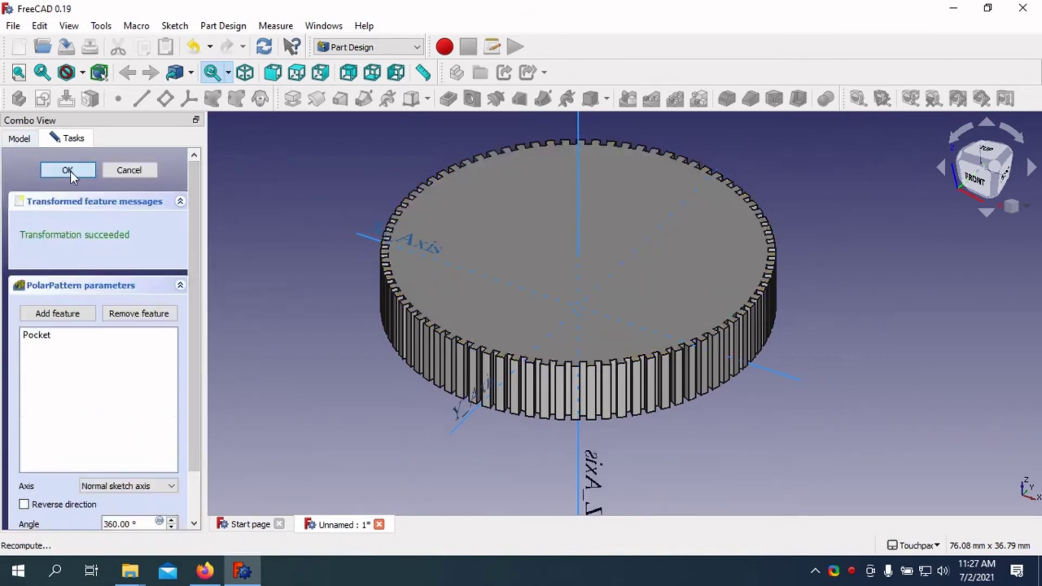
# - Start a sketch on the toothed disc's top face and draw a circle about 16.4 mm in diameter beside the disc
pyautogui.click(570, 247)
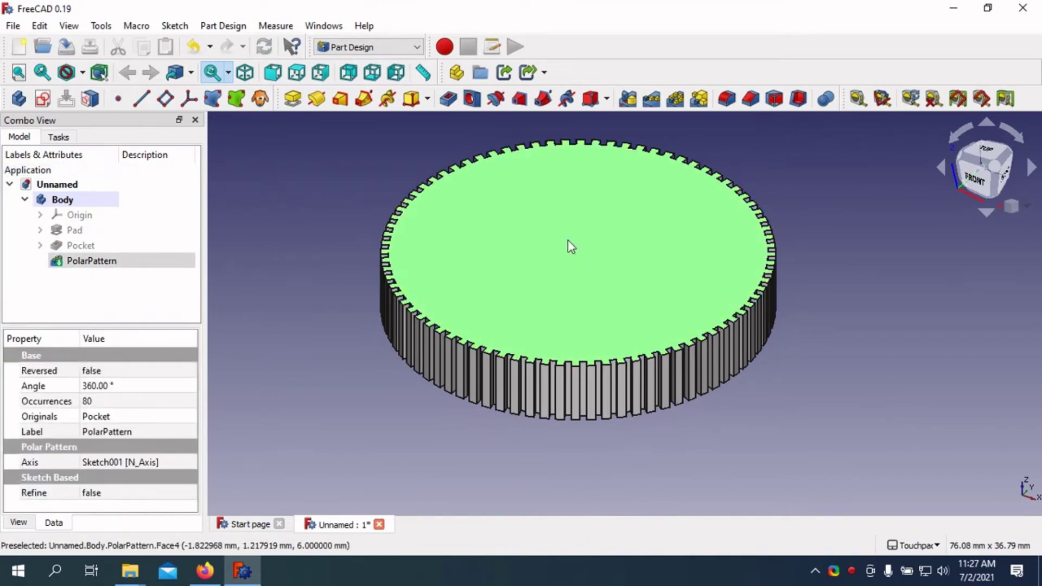
pyautogui.click(42, 99)
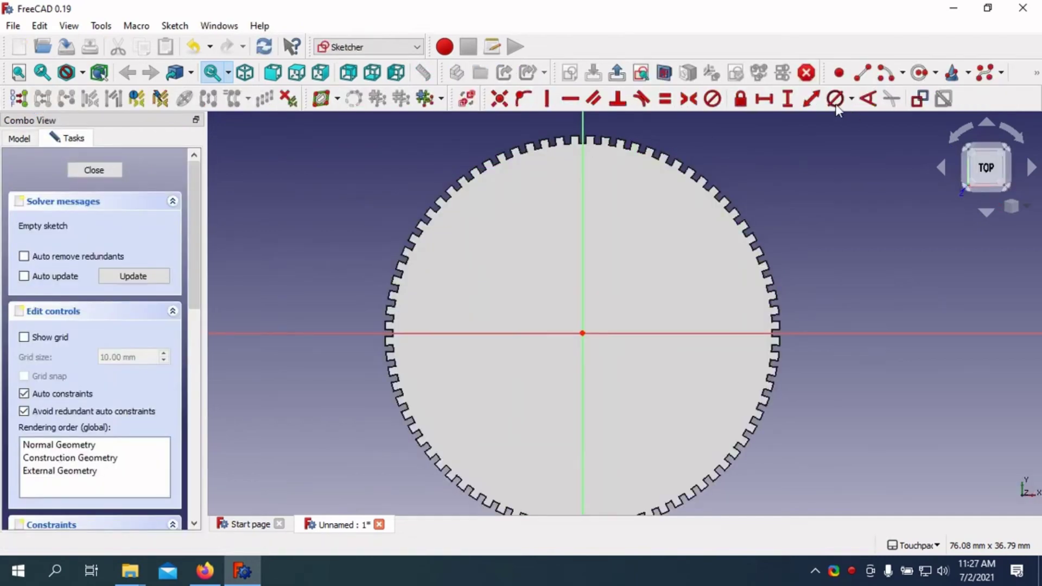
pyautogui.click(919, 72)
pyautogui.click(301, 228)
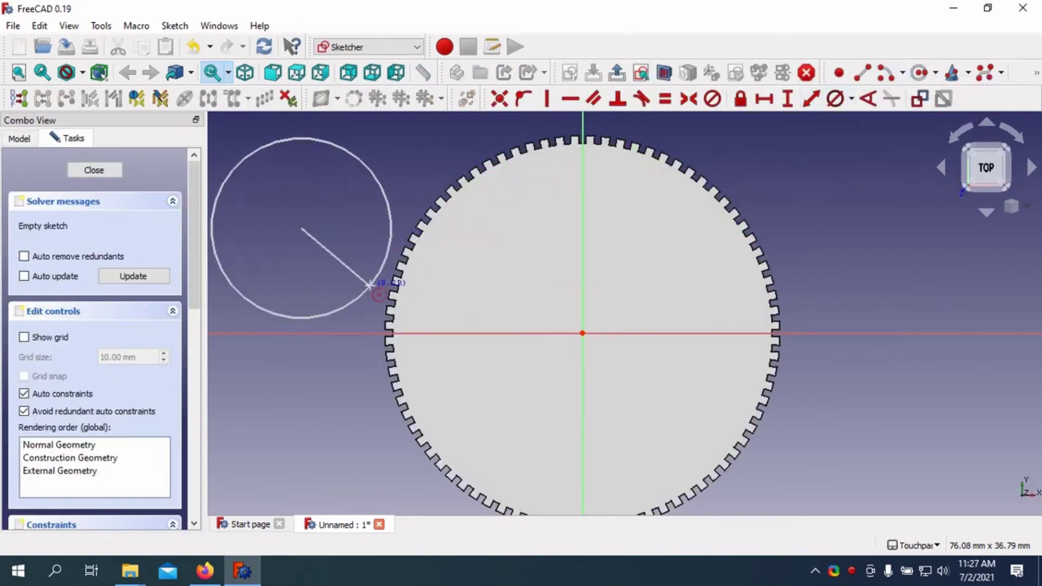
pyautogui.click(369, 284)
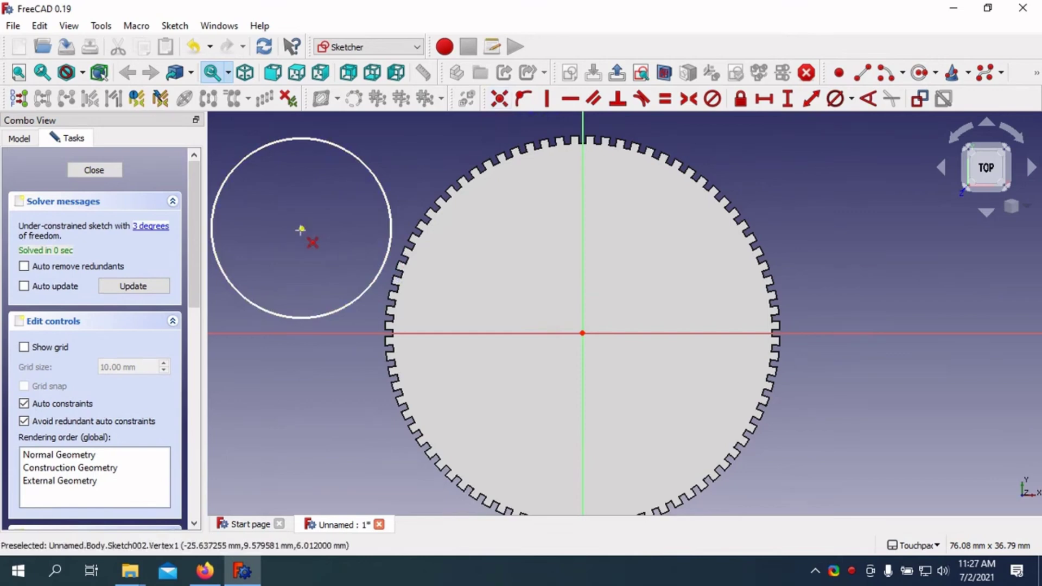
# - Make the circle's centre coincident with the sketch origin, constrain its diameter to 40 mm and close the sketch
pyautogui.click(582, 333)
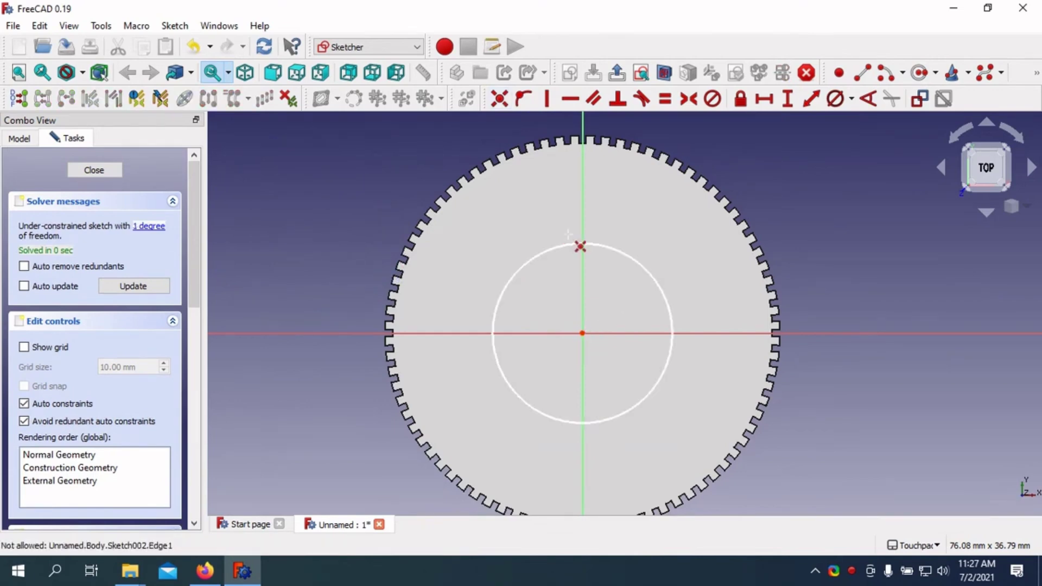
pyautogui.click(499, 99)
pyautogui.click(835, 98)
pyautogui.click(670, 339)
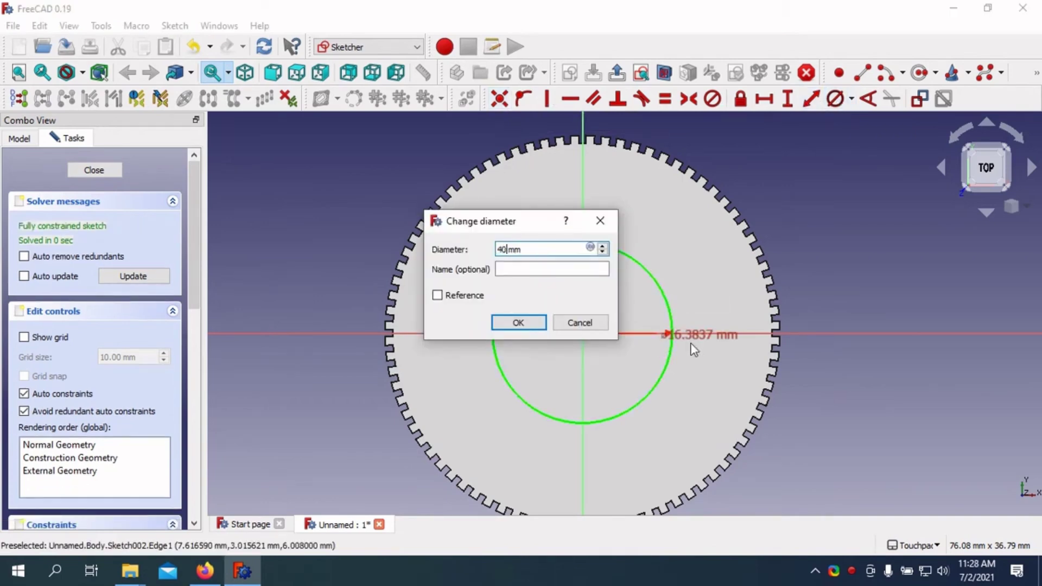
pyautogui.click(519, 322)
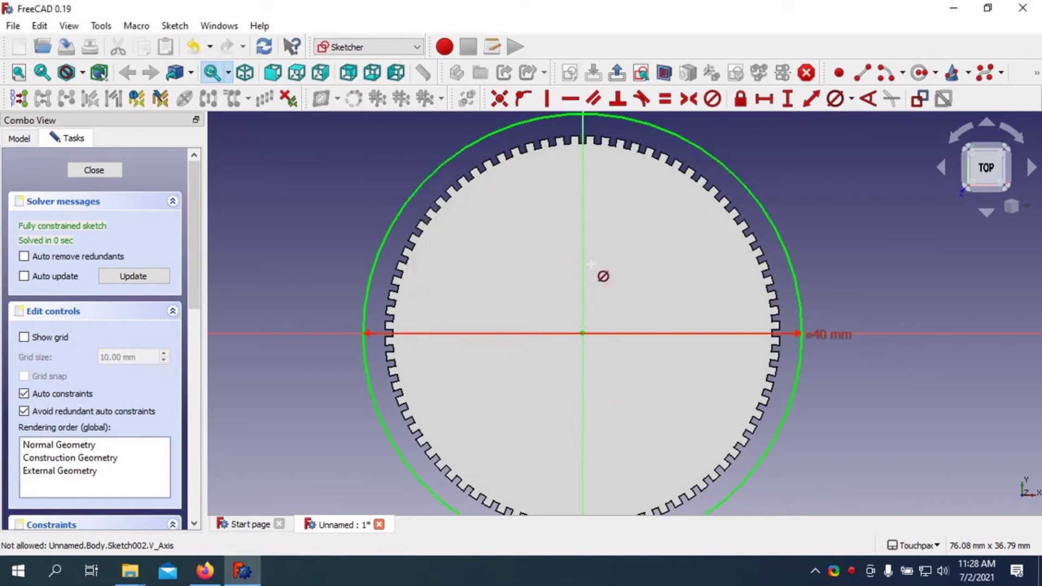
pyautogui.click(93, 172)
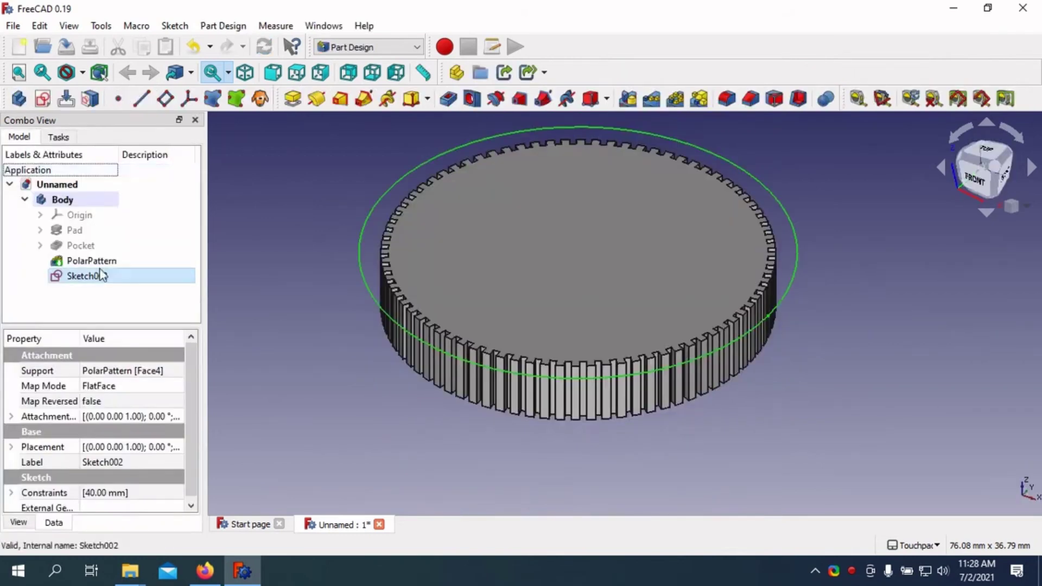
# - Reopen the circle sketch, set its diameter constraint to 38 mm and close the sketch
pyautogui.doubleClick(92, 282)
pyautogui.scroll(-10, 176, 286)
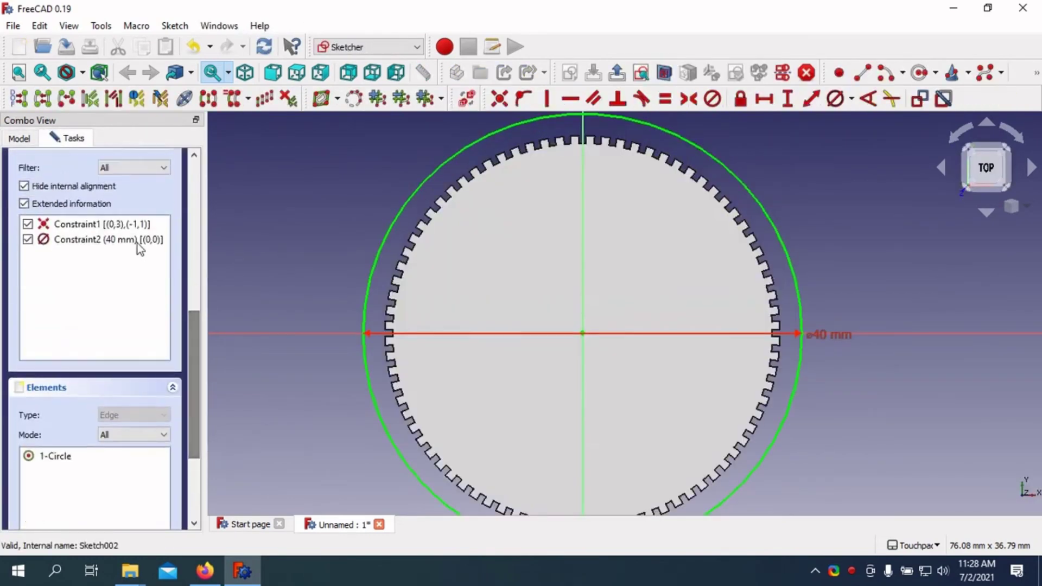
pyautogui.click(123, 243)
pyautogui.doubleClick(123, 242)
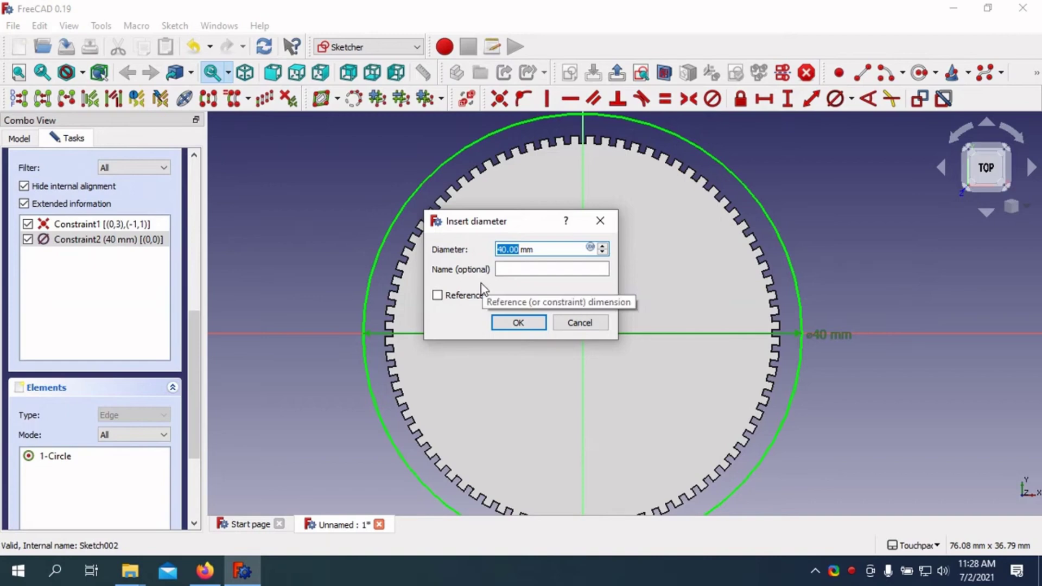
pyautogui.click(510, 322)
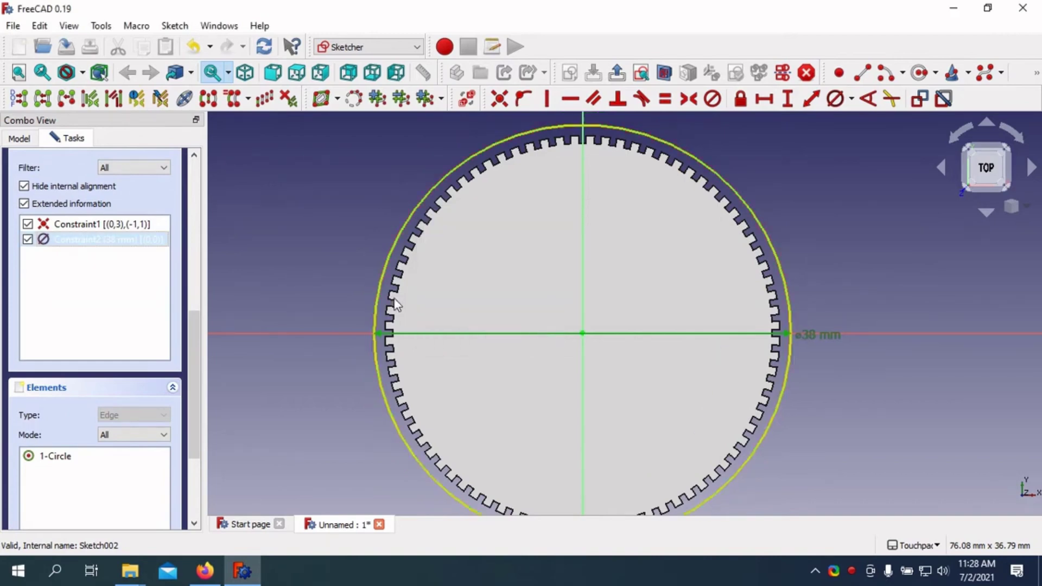
pyautogui.moveTo(190, 389); pyautogui.dragTo(201, 228)
pyautogui.click(95, 169)
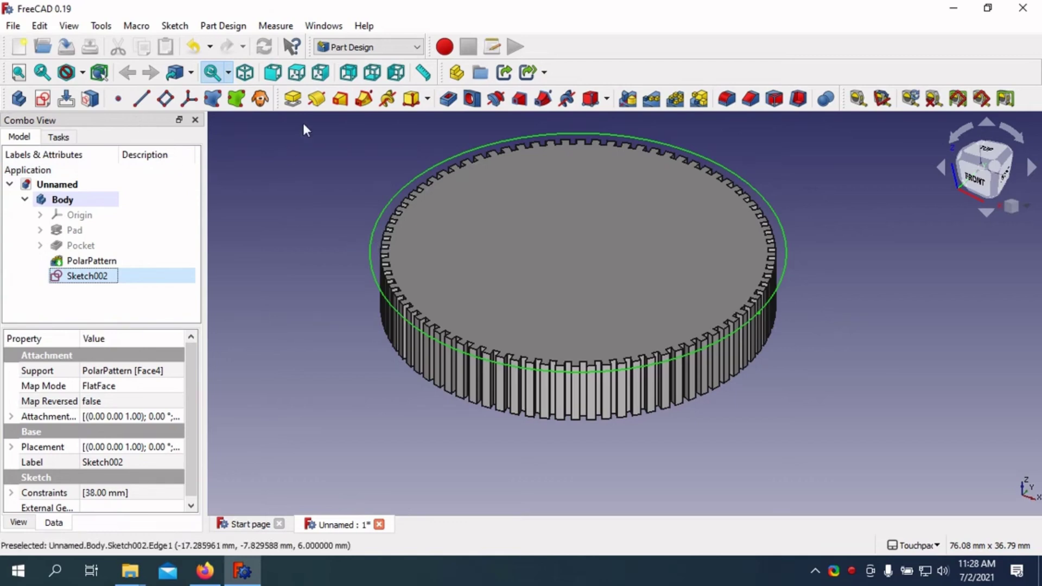
# - Pad the 38 mm circle into a thin flange on top of the toothed disc and turn the model to its underside
pyautogui.click(297, 105)
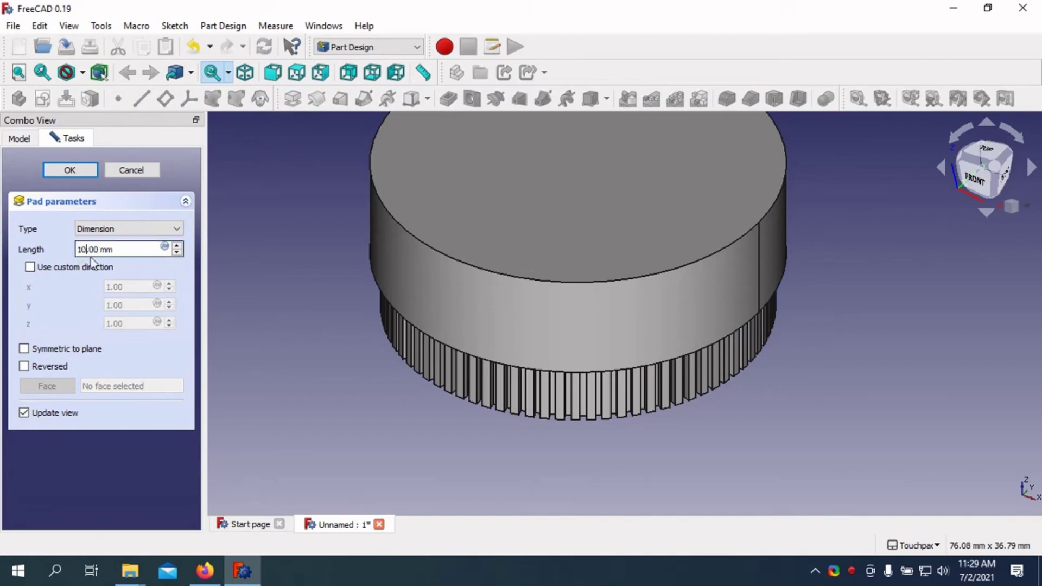
pyautogui.click(79, 171)
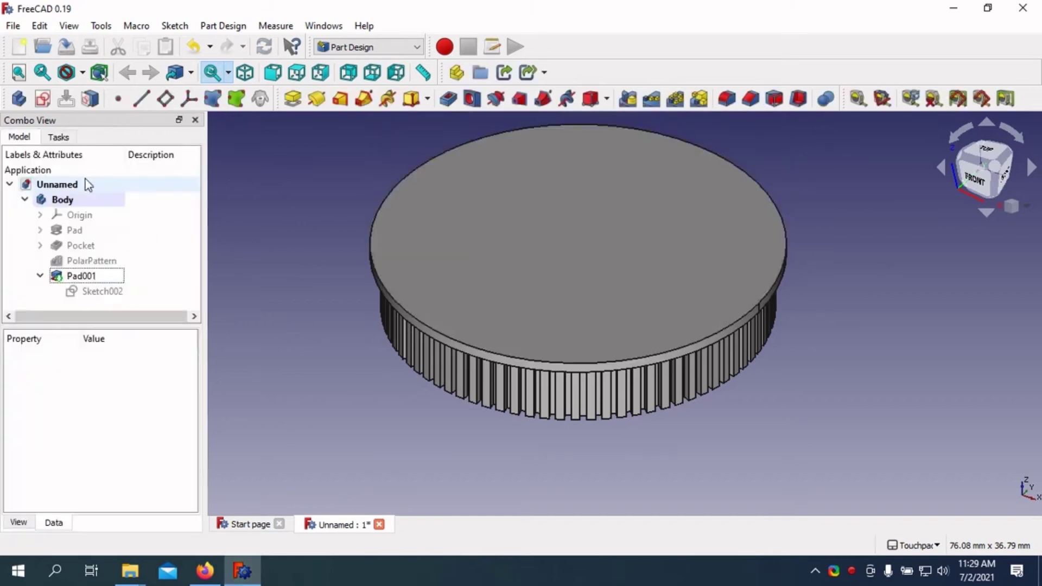
pyautogui.keyDown('alt'); pyautogui.moveTo(469, 370); pyautogui.dragTo(584, 304); pyautogui.keyUp('alt')
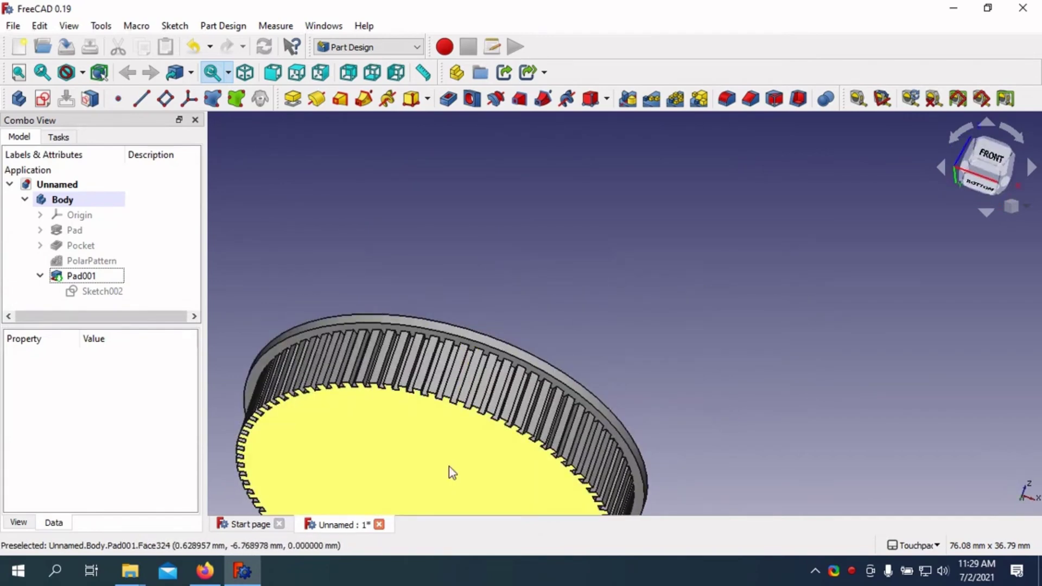
# - Select the flat bottom face of the toothed disc
pyautogui.click(448, 467)
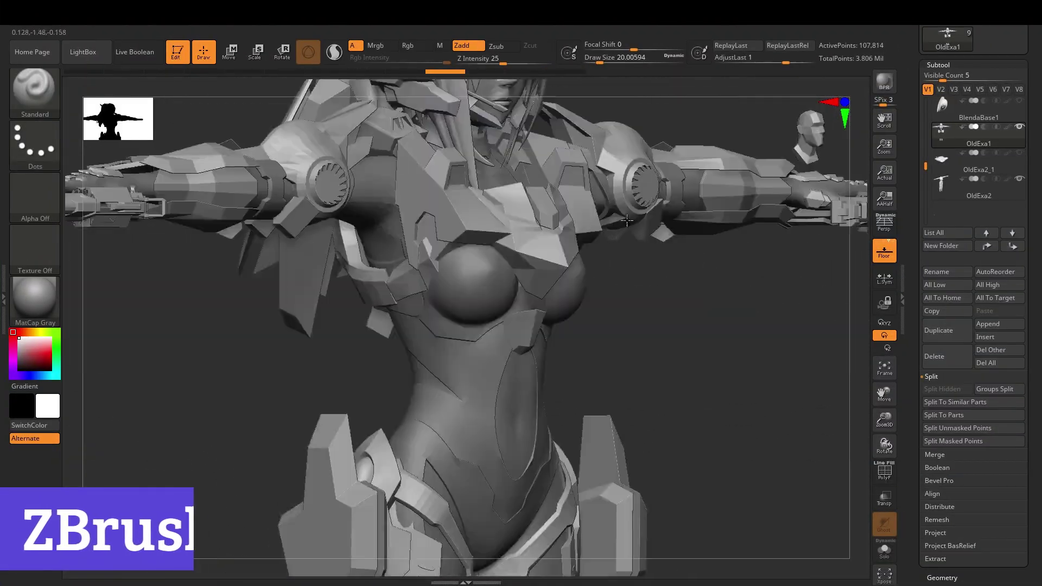
# - Switch to ZBrush, activate the ZModeler brush and bring up its actions over the character's chest armour
pyautogui.moveTo(627, 220); pyautogui.dragTo(582, 269, button='right')
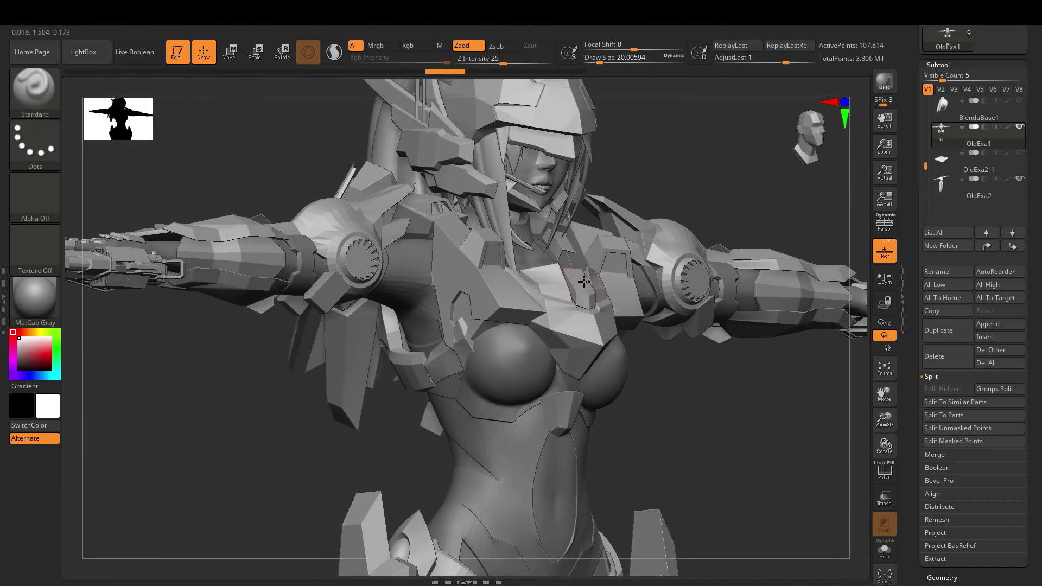
pyautogui.press('b')
pyautogui.press('z')
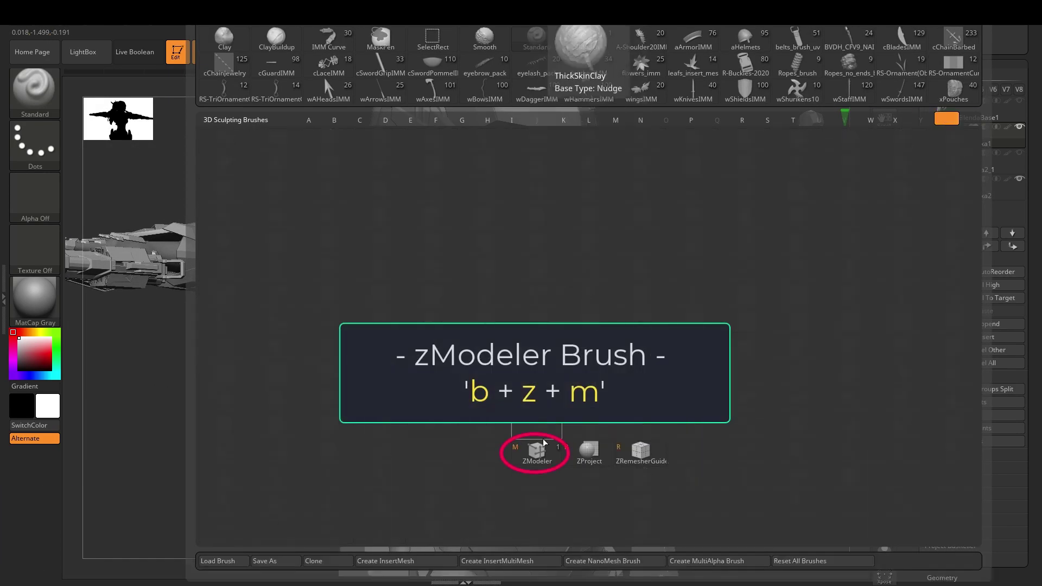
pyautogui.click(546, 454)
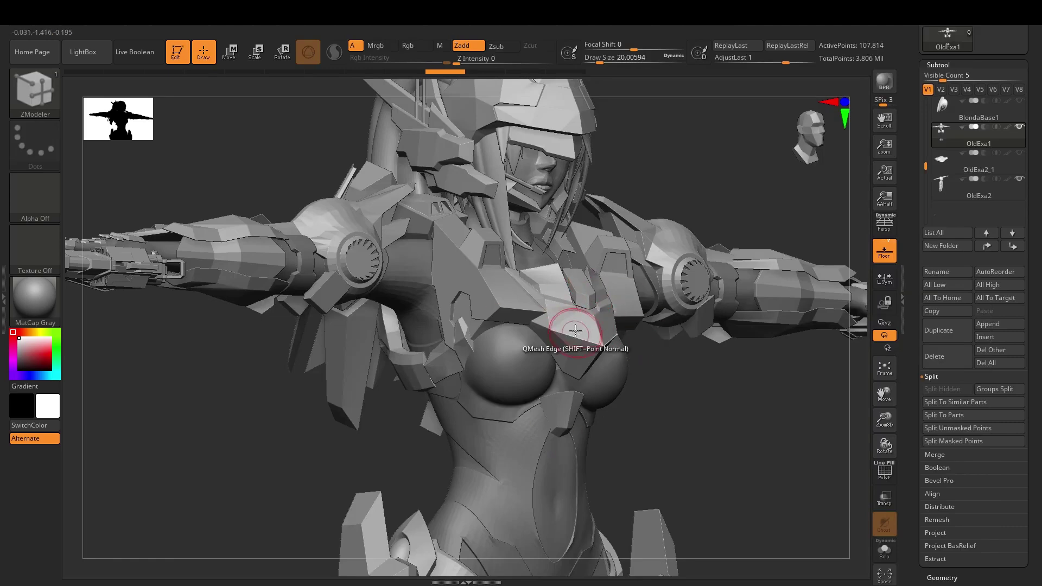
pyautogui.press('space')
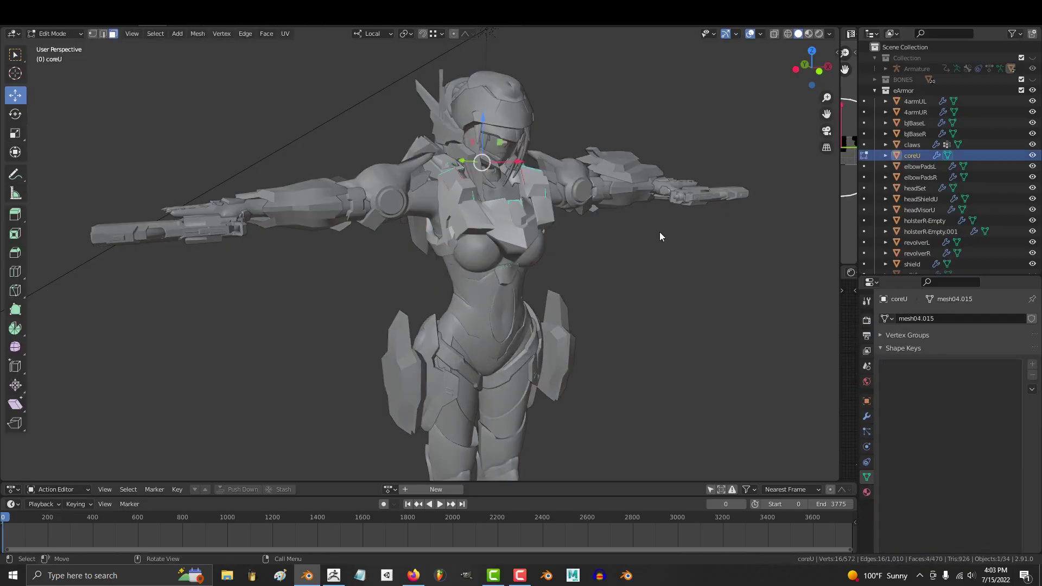
# - Switch to Blender, inspect the coreU chest armour mesh in X-ray and close up, and enable edge selection
pyautogui.hotkey('alt', 'z')
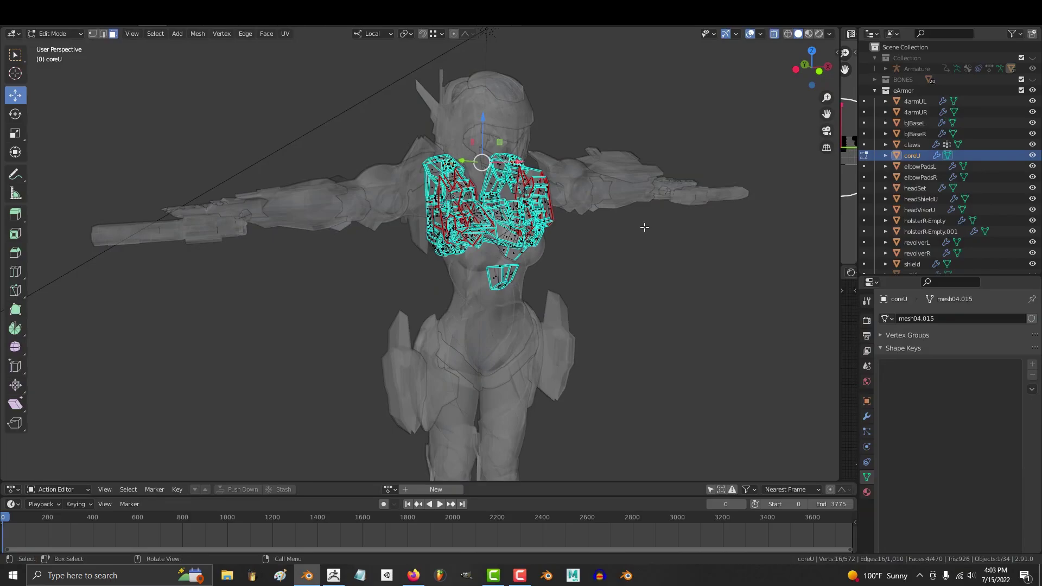
pyautogui.press('KP_Decimal')
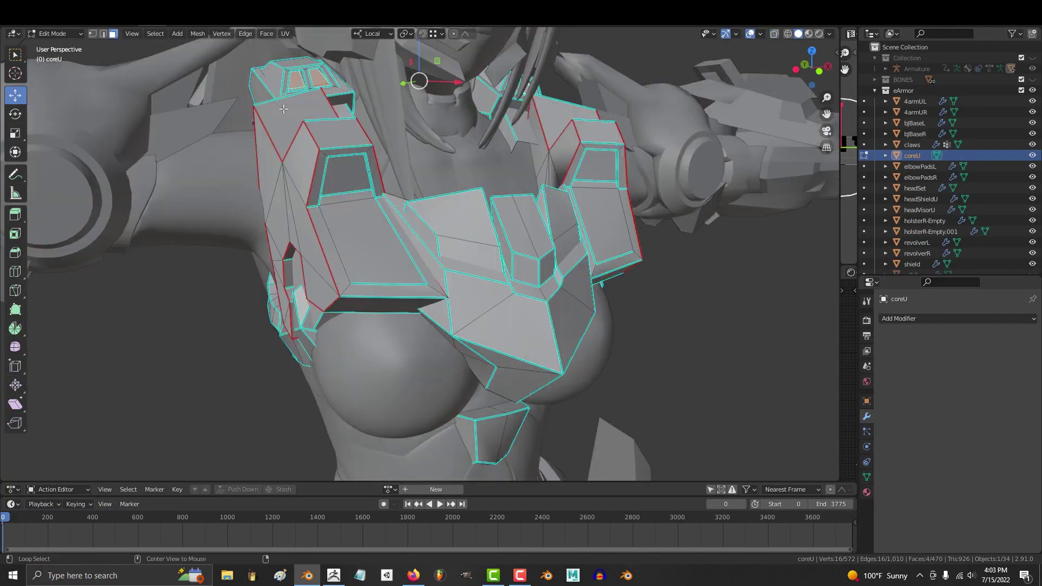
pyautogui.click(103, 34)
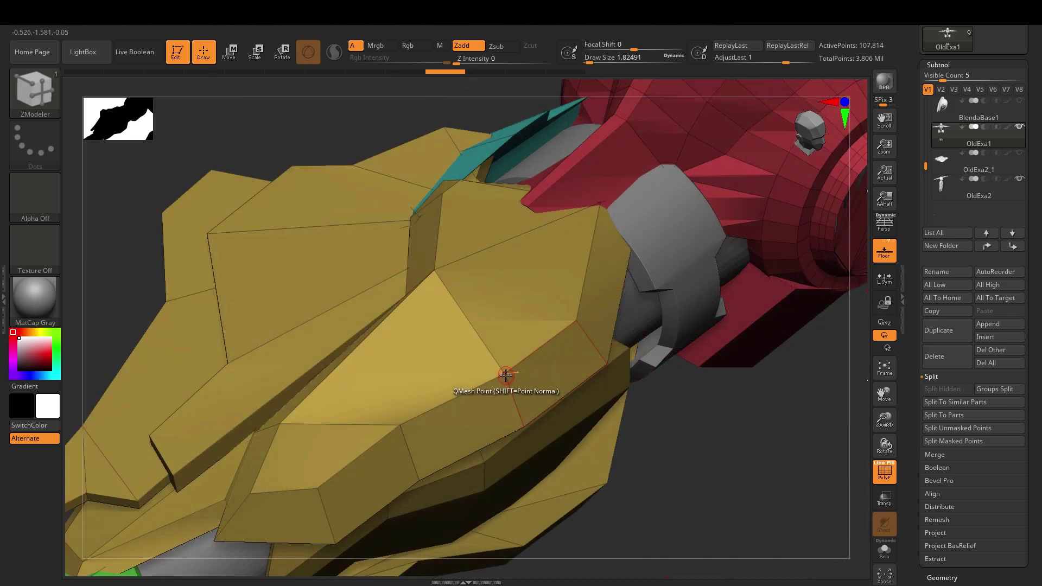
# - Switch to ZBrush and set ZModeler's point action to Slide and its edge action to Swivel over the yellow armour plate
pyautogui.press('space')
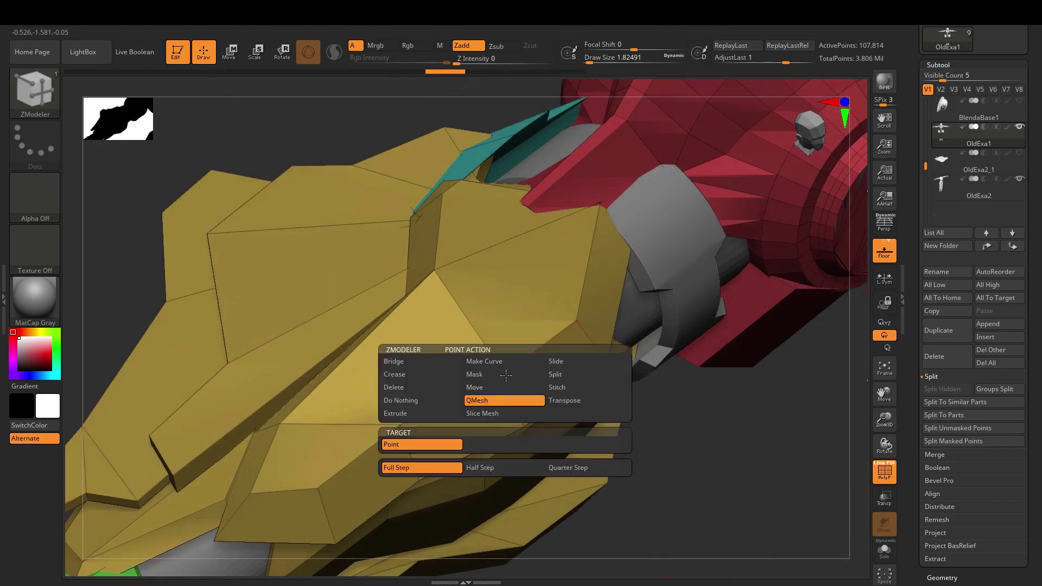
pyautogui.click(435, 413)
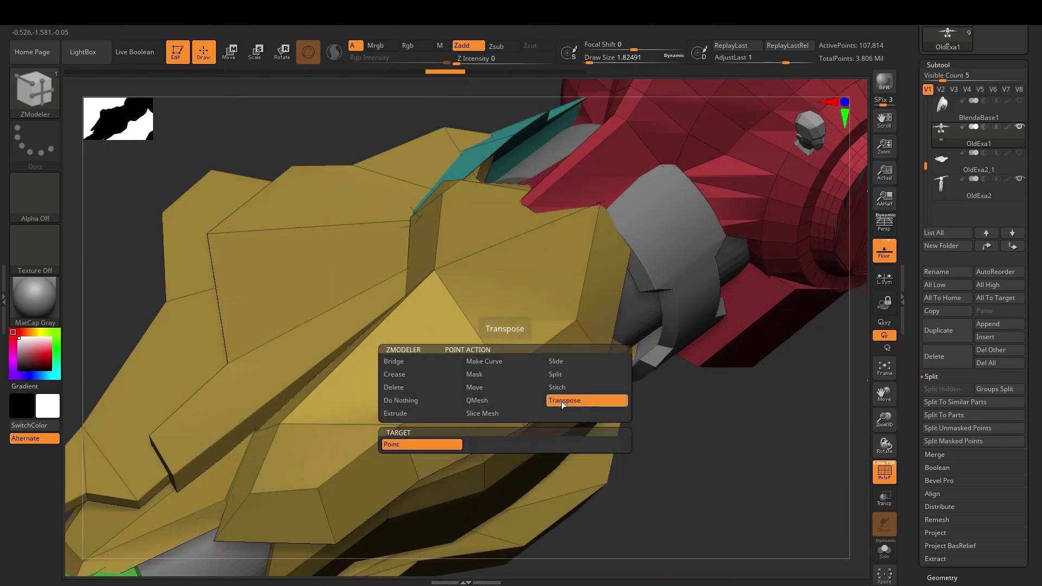
pyautogui.click(565, 362)
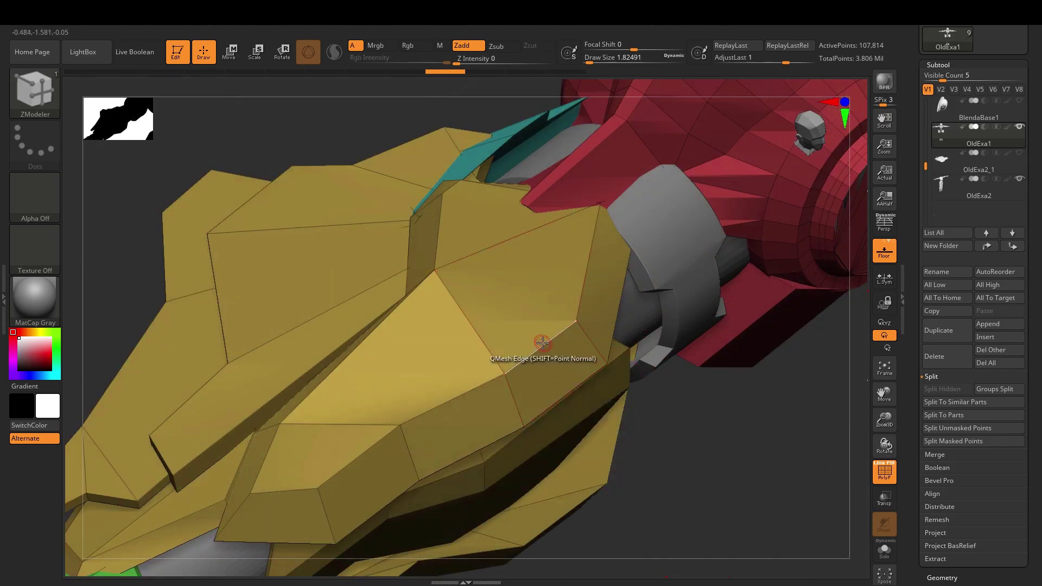
pyautogui.press('space')
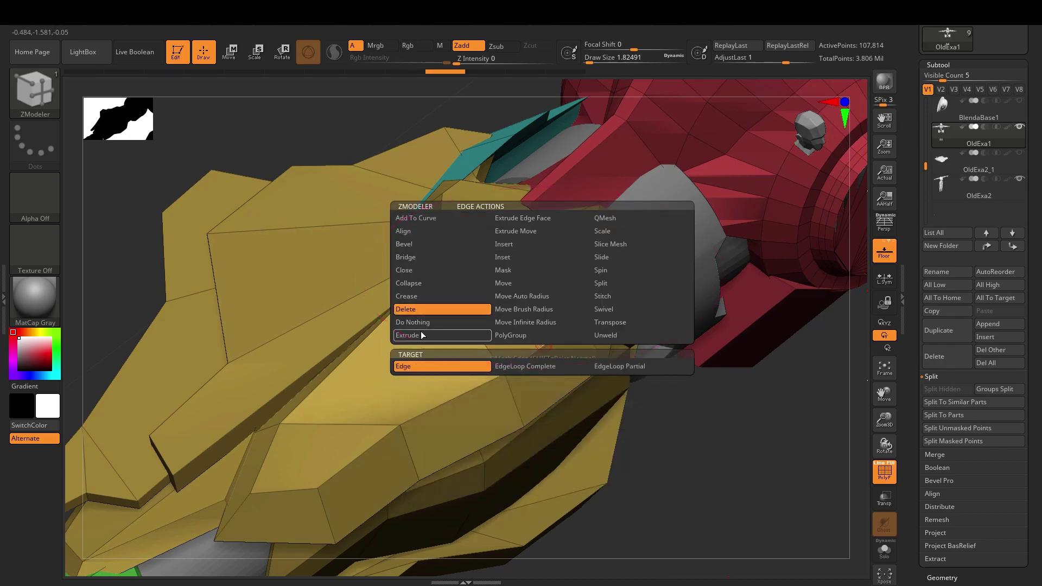
pyautogui.click(611, 310)
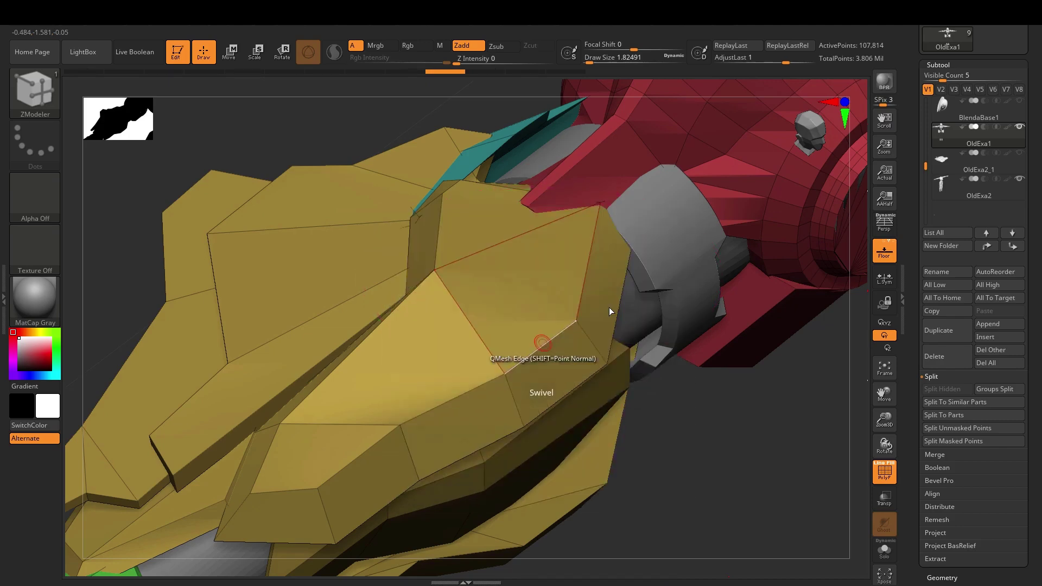
# - Look through the ZModeler polygon actions, including Do Nothing, Bridge, Bevel, Insert Polyloops, Set Camera Perpendicular and ZModeler Modifiers
pyautogui.press('space')
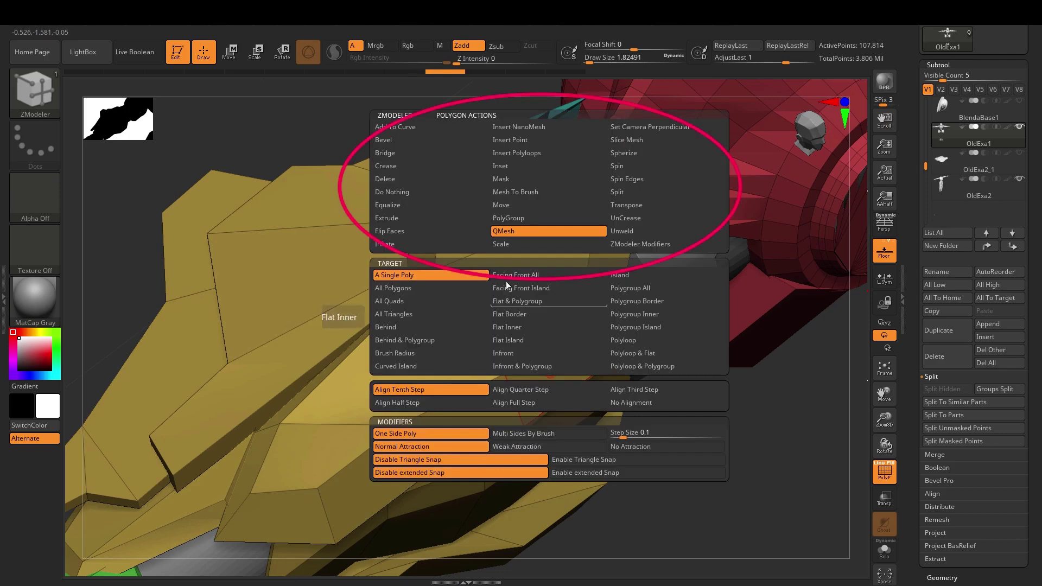
pyautogui.click(414, 193)
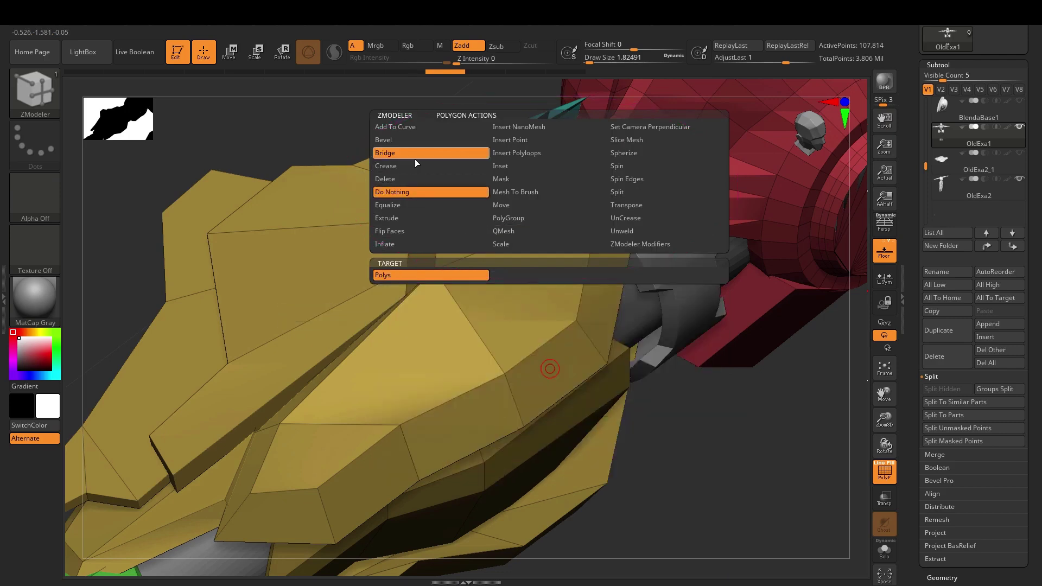
pyautogui.click(415, 157)
pyautogui.click(419, 144)
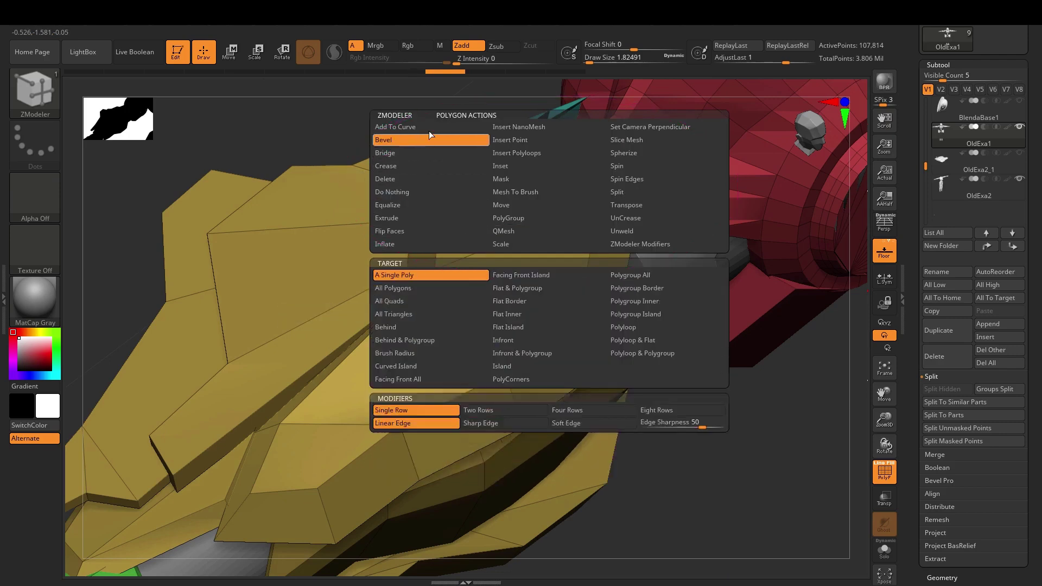
pyautogui.click(431, 128)
pyautogui.click(522, 140)
pyautogui.click(524, 152)
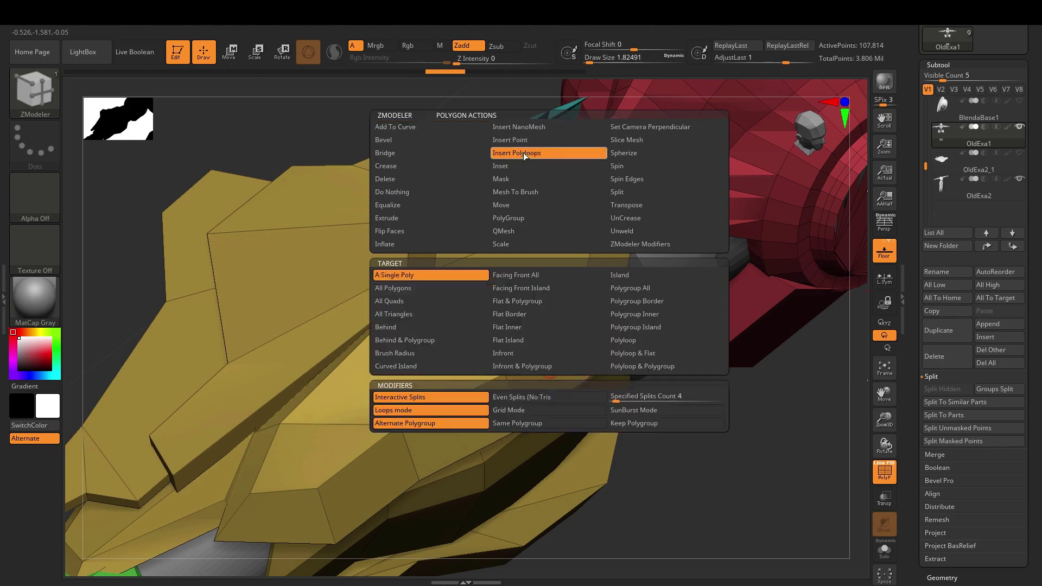
pyautogui.click(661, 129)
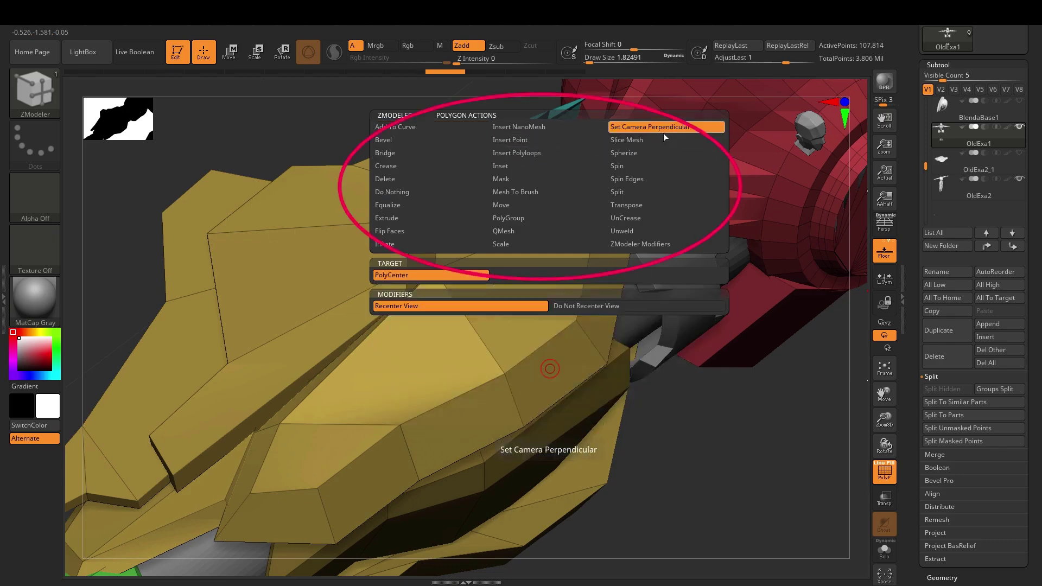
pyautogui.click(653, 192)
pyautogui.click(654, 230)
pyautogui.click(654, 243)
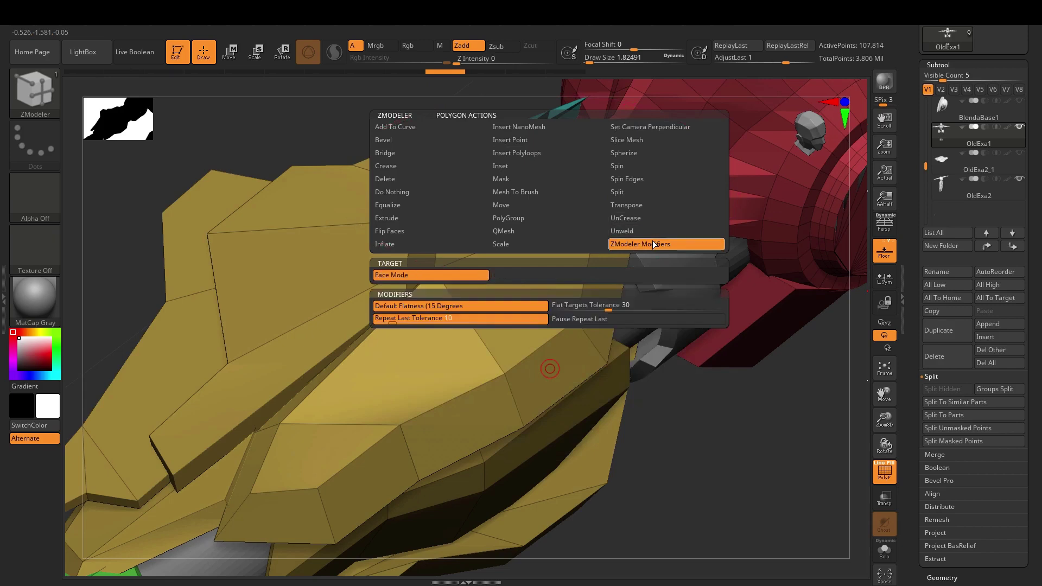
# - Set the ZModeler polygon action to Extrude
pyautogui.click(553, 229)
pyautogui.click(510, 192)
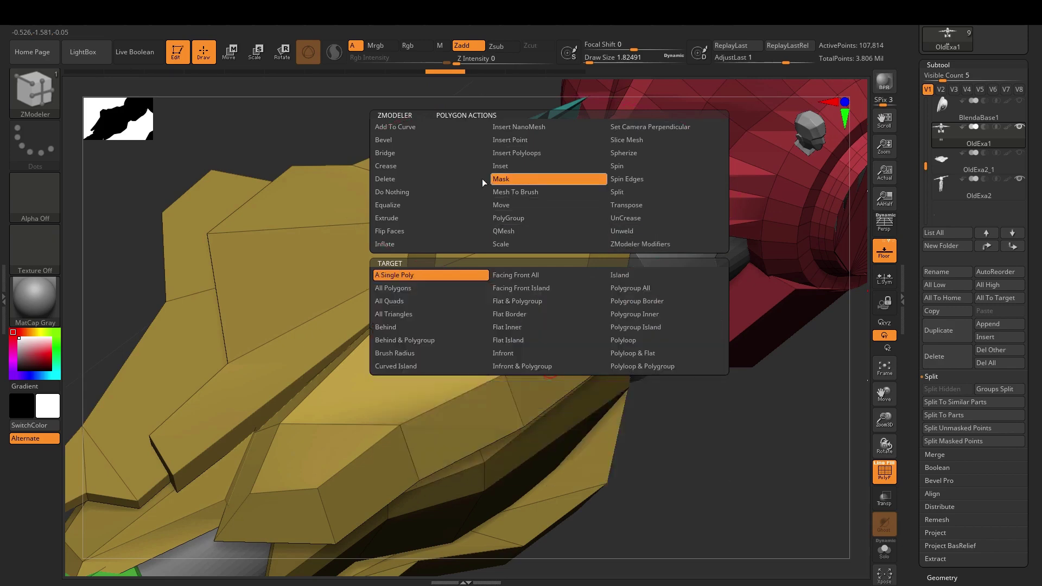
pyautogui.click(448, 178)
pyautogui.click(448, 218)
# - Go through the Extrude targets and set the target to Polyloop & Polygroup
pyautogui.click(422, 315)
pyautogui.click(435, 340)
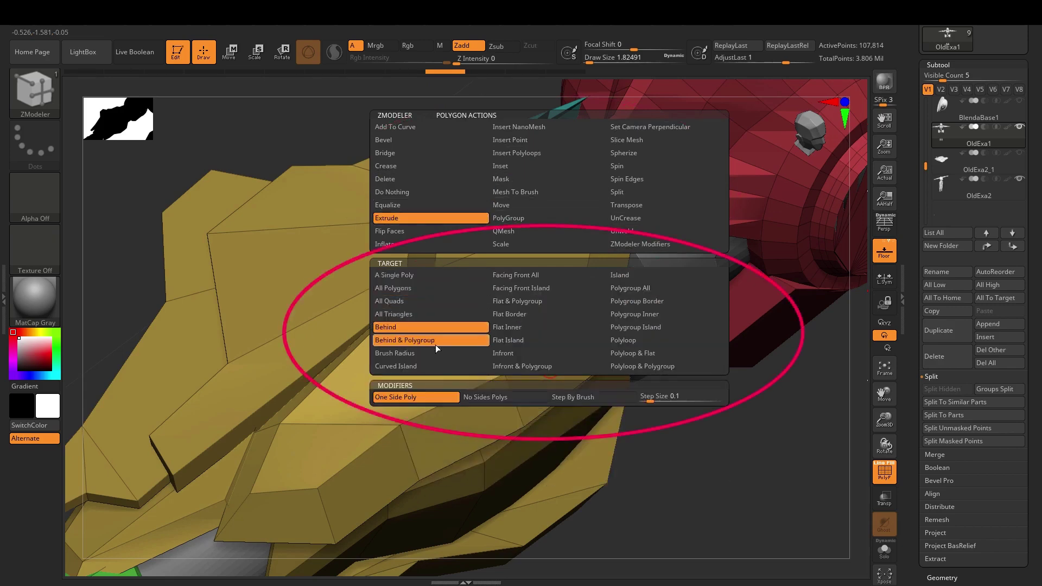
pyautogui.click(517, 353)
pyautogui.click(524, 327)
pyautogui.click(619, 288)
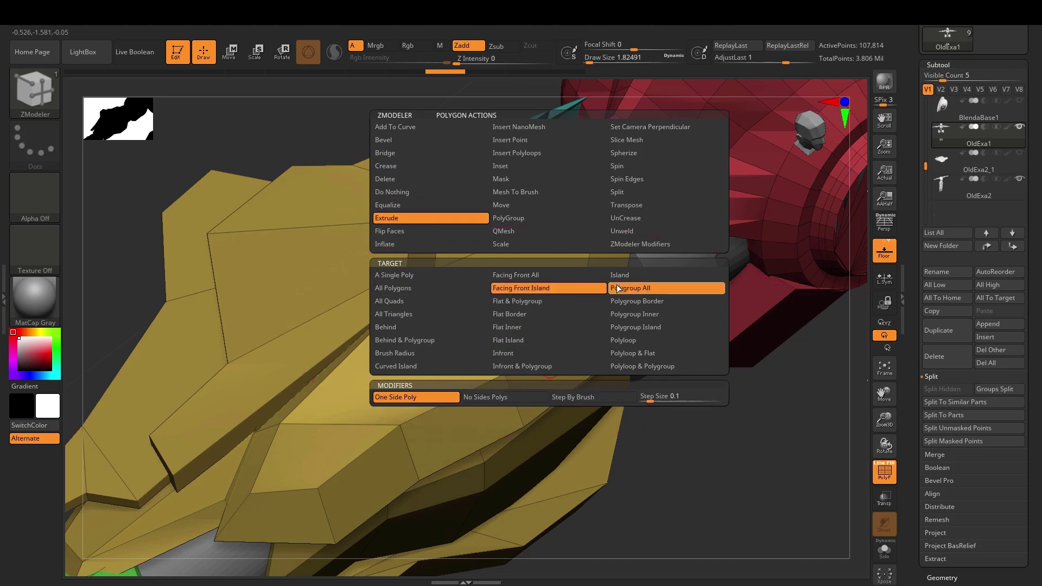
pyautogui.click(633, 301)
pyautogui.click(637, 315)
pyautogui.click(639, 341)
pyautogui.click(641, 354)
pyautogui.click(641, 364)
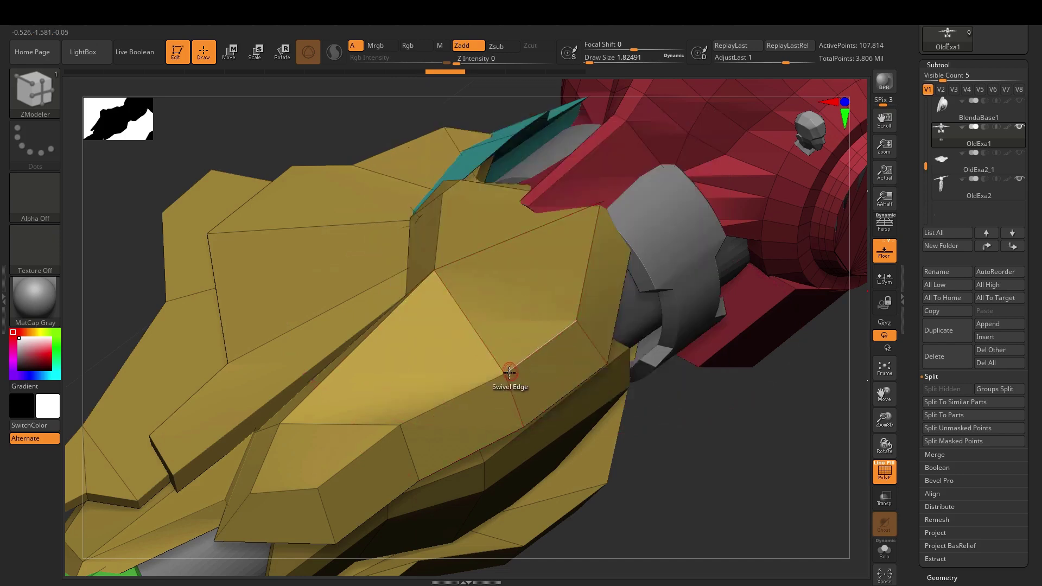
# - Look through the ZModeler edge actions, including Move Brush Radius and Align
pyautogui.press('space')
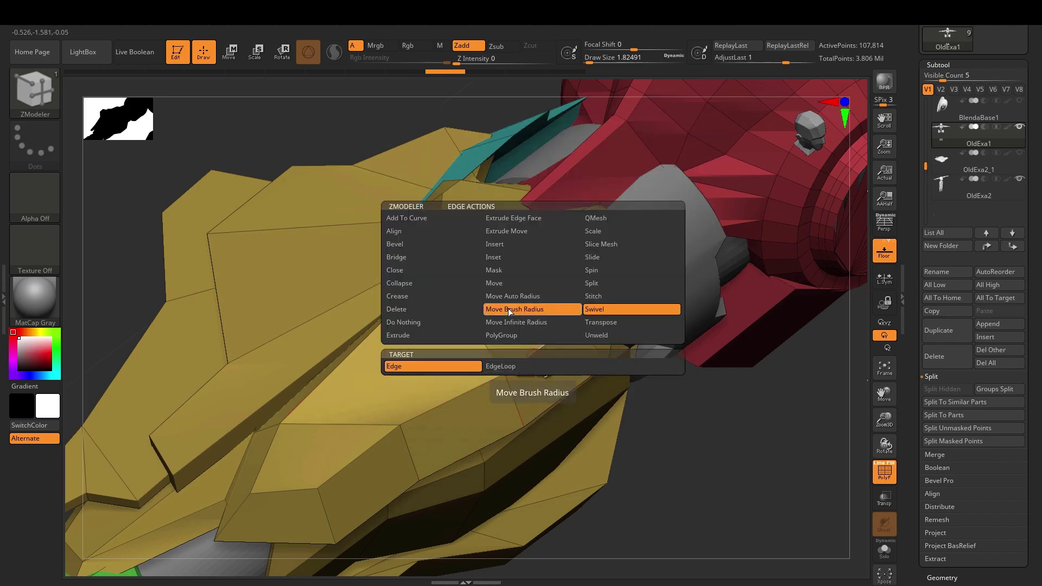
pyautogui.click(435, 270)
pyautogui.click(428, 232)
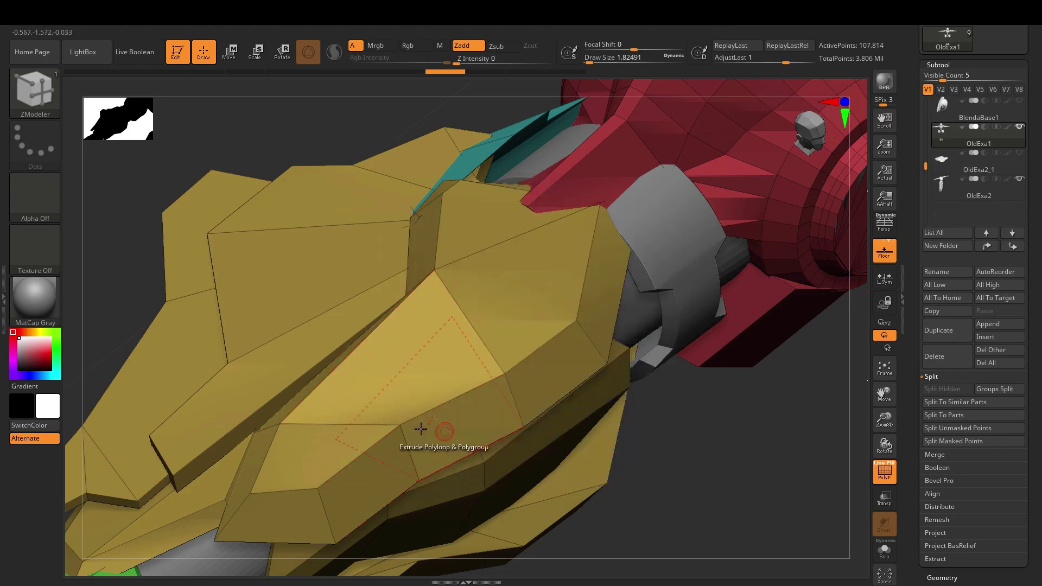
# - Look through the ZModeler point actions and the Slide targets, ending on the Slide action
pyautogui.press('space')
pyautogui.click(465, 446)
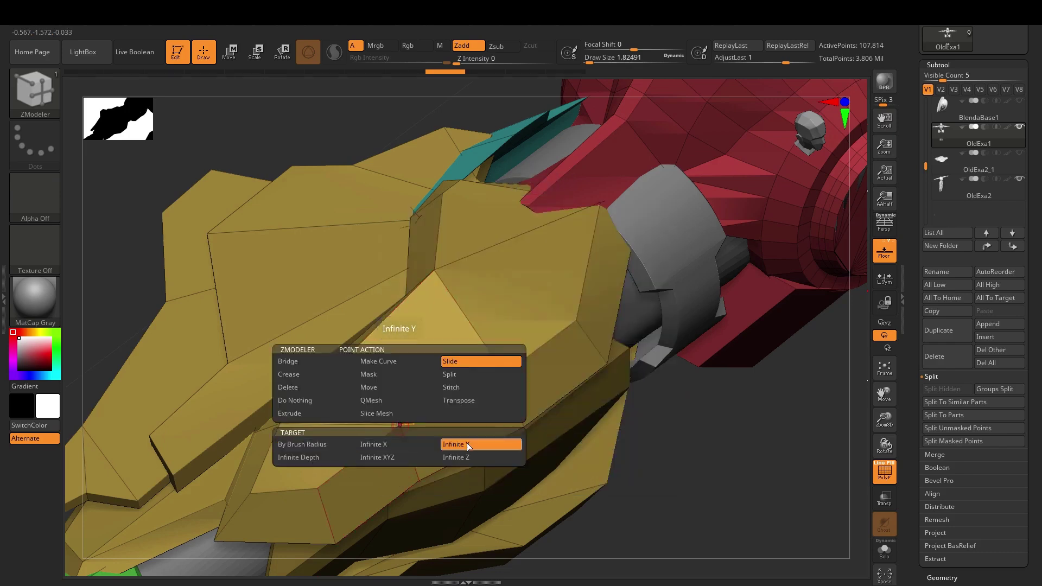
pyautogui.click(403, 445)
pyautogui.click(393, 413)
pyautogui.click(380, 375)
pyautogui.click(327, 375)
pyautogui.click(314, 403)
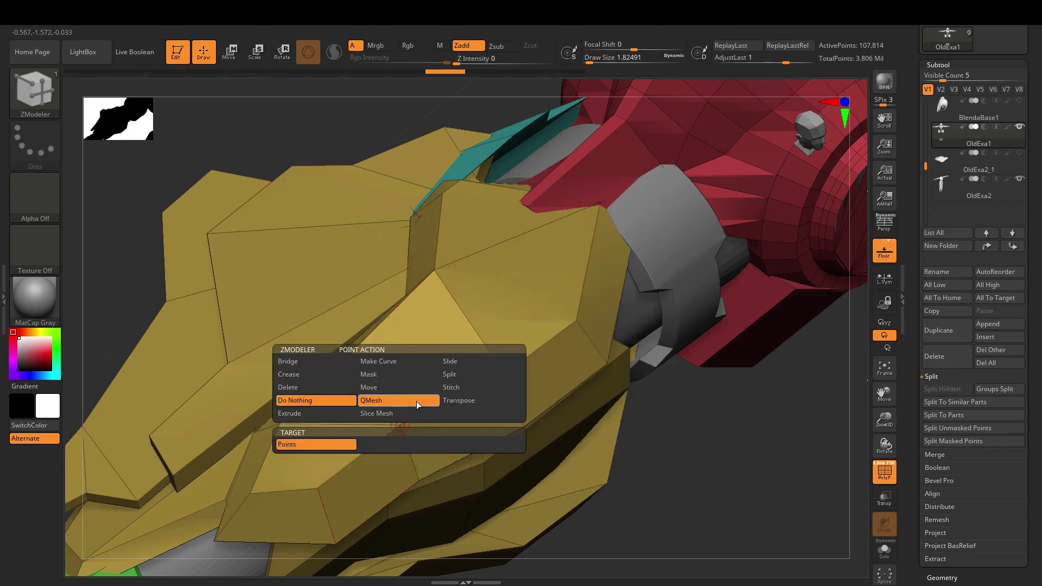
pyautogui.click(464, 375)
pyautogui.click(465, 362)
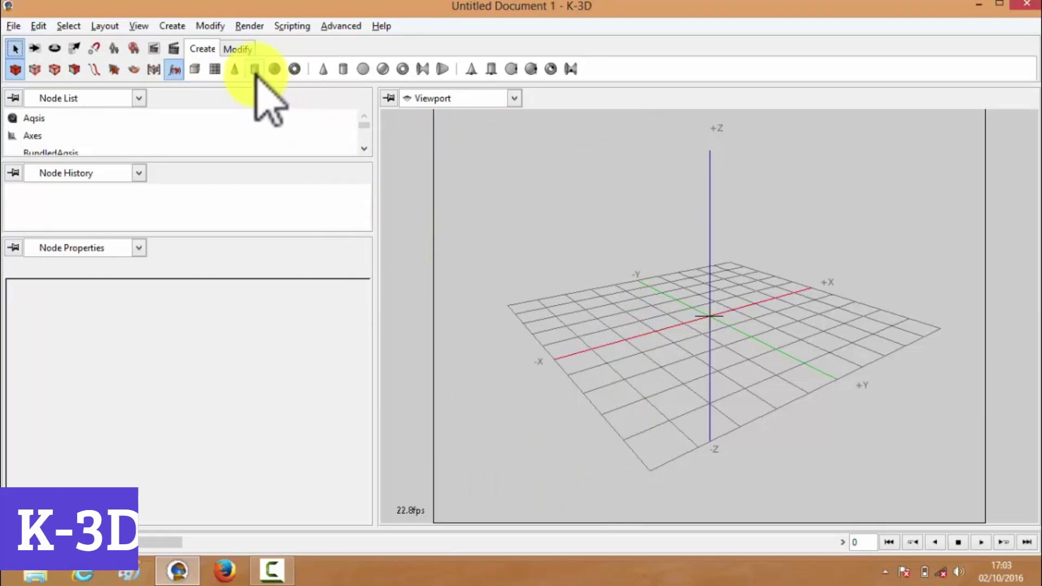
# - Switch to K-3D, create a polygon cylinder on the grid and set it to 25 U segments and 5 V segments
pyautogui.click(254, 69)
pyautogui.moveTo(605, 302); pyautogui.dragTo(752, 374, button='middle')
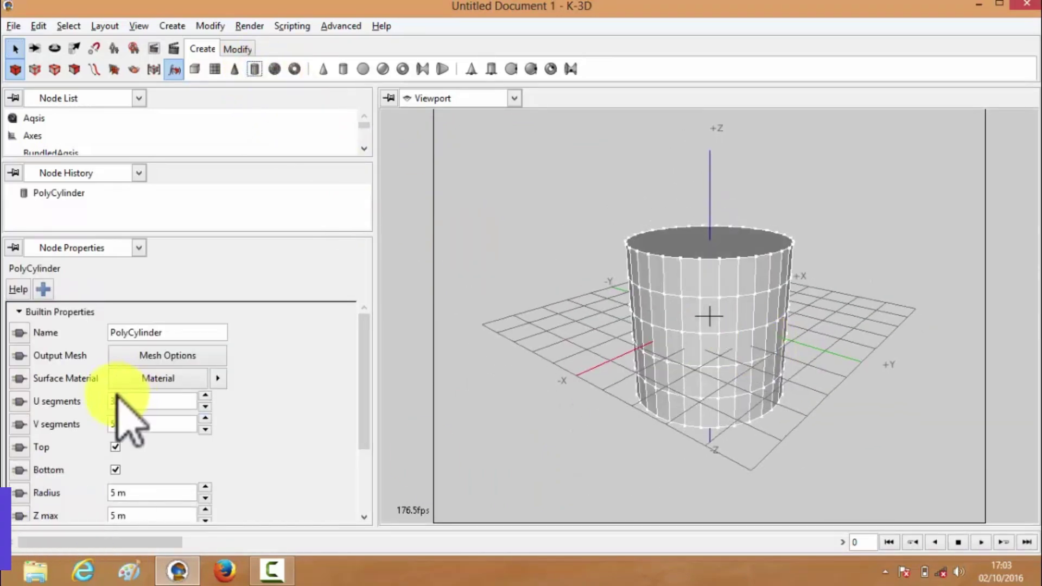
pyautogui.click(205, 407)
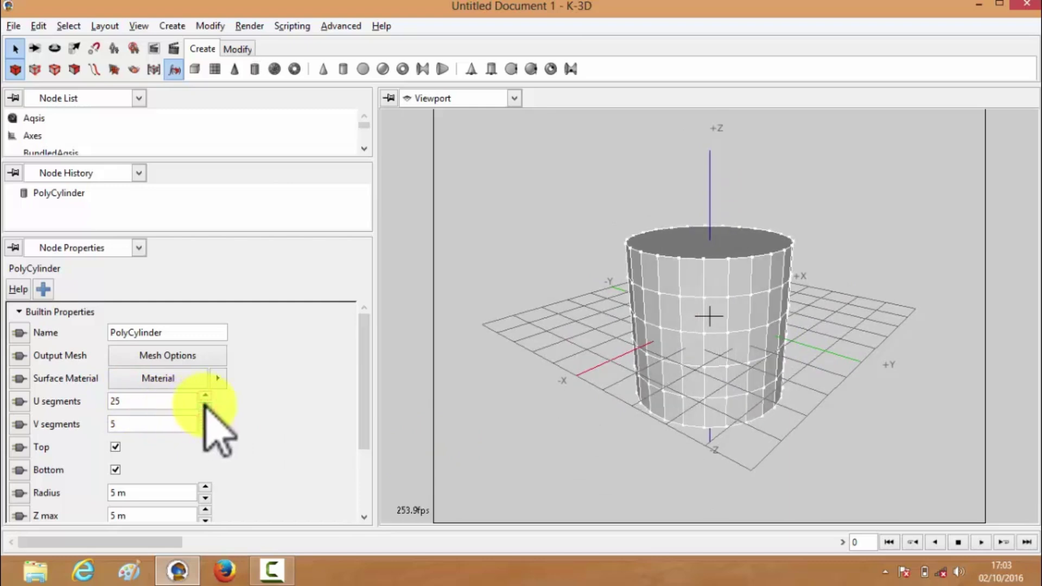
pyautogui.click(205, 429)
pyautogui.click(205, 418)
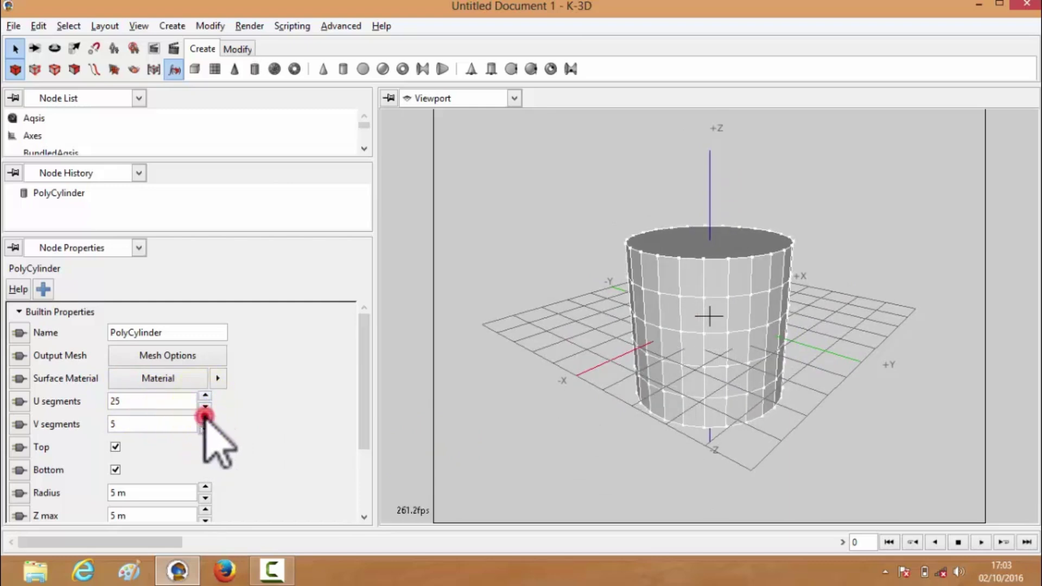
pyautogui.moveTo(554, 392)
pyautogui.mouseDown(button='middle')
pyautogui.moveTo(538, 329)
pyautogui.moveTo(549, 396)
pyautogui.mouseUp(button='middle')
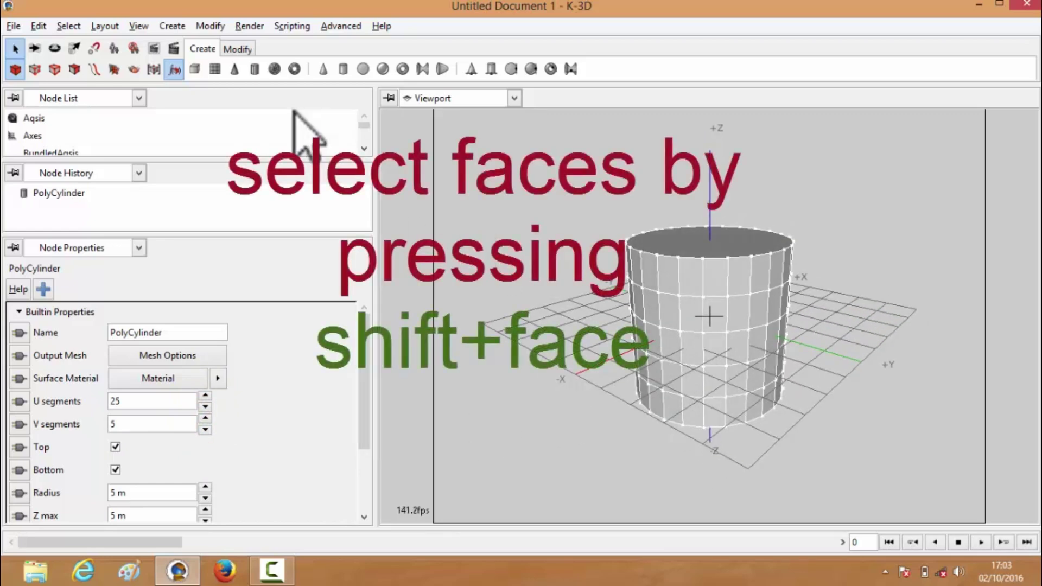
# - Select two adjacent side faces in the cylinder's second row from the top and two in the bottom row, and apply ExtrudeFaces
pyautogui.click(75, 70)
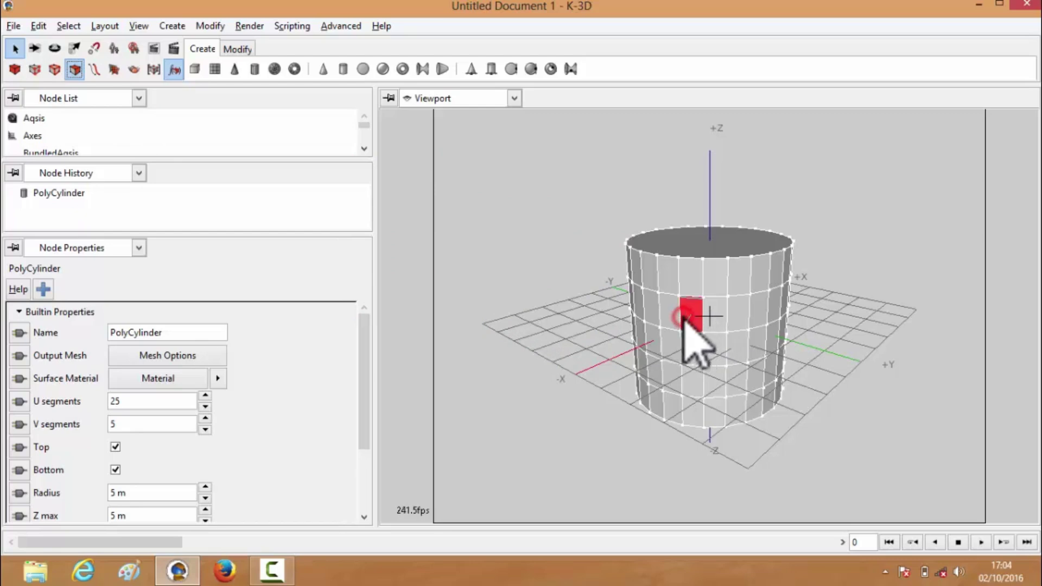
pyautogui.keyDown('shift'); pyautogui.click(694, 413); pyautogui.keyUp('shift')
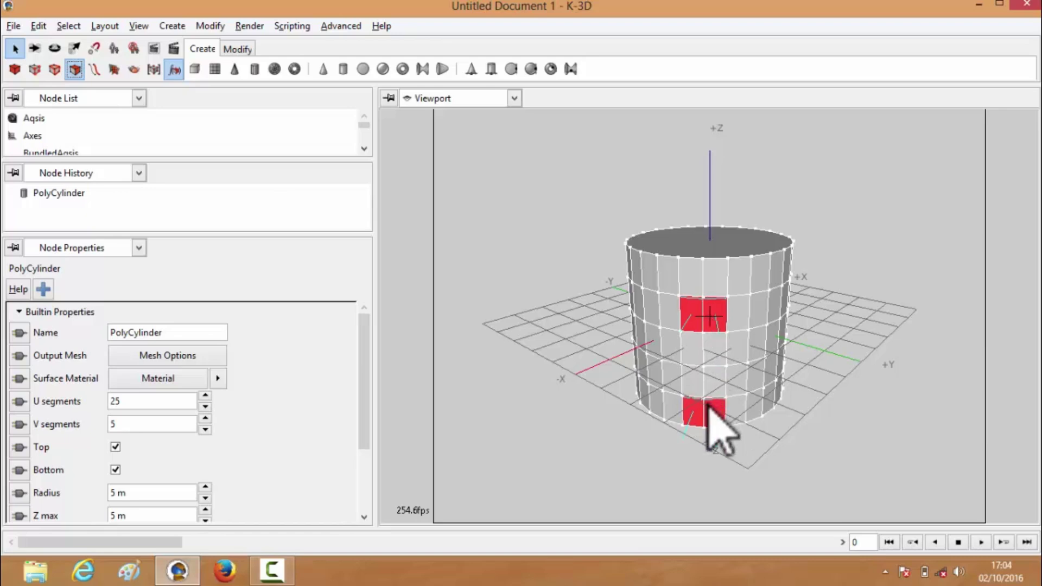
pyautogui.rightClick(710, 401)
pyautogui.moveTo(782, 313)
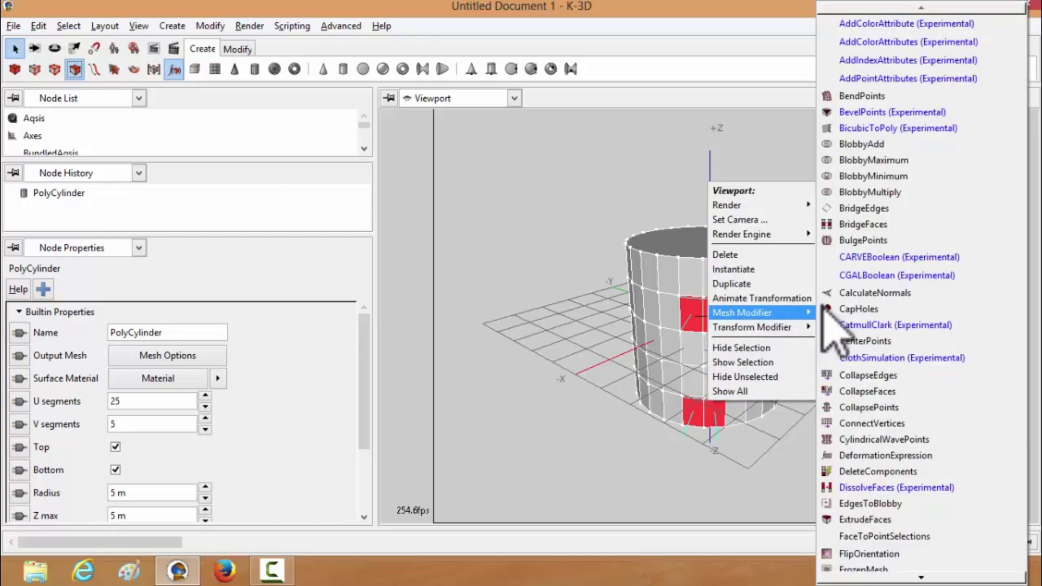
pyautogui.click(865, 520)
# - Set the extrusion distance of the selected side faces to 4.5 m
pyautogui.moveTo(770, 330); pyautogui.dragTo(535, 297, button='middle')
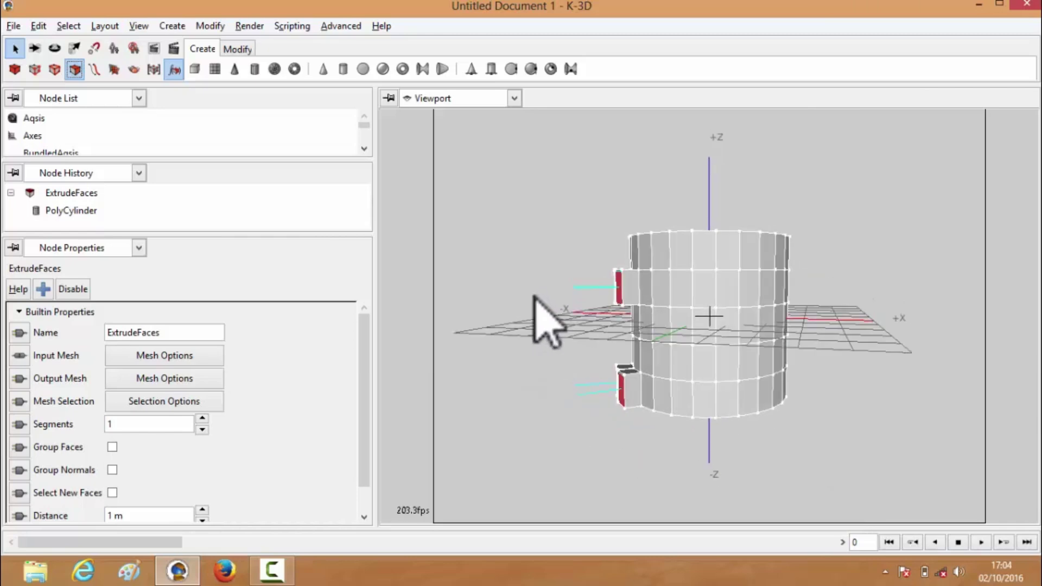
pyautogui.scroll(-1, 365, 394)
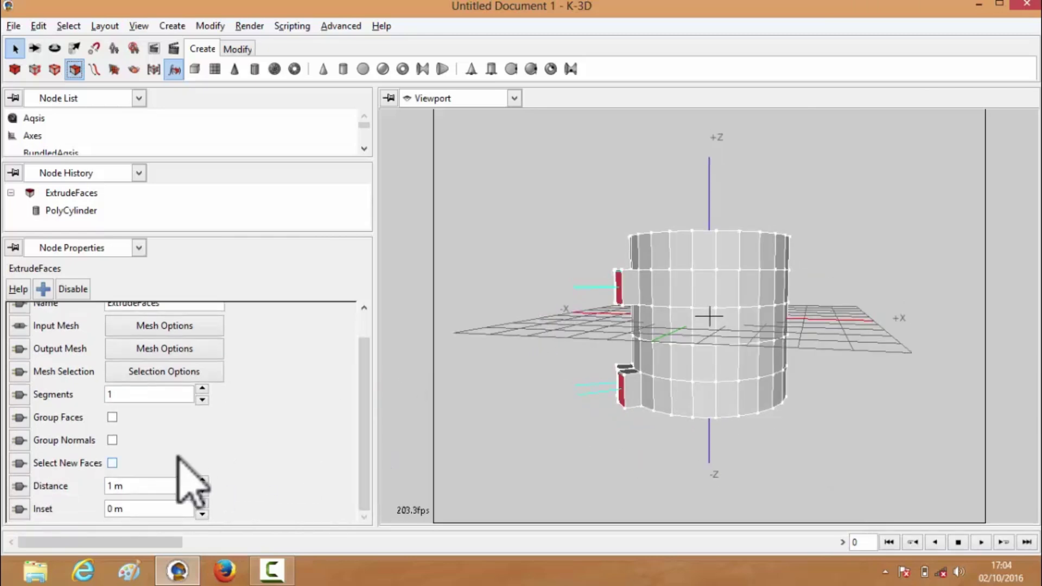
pyautogui.click(202, 480)
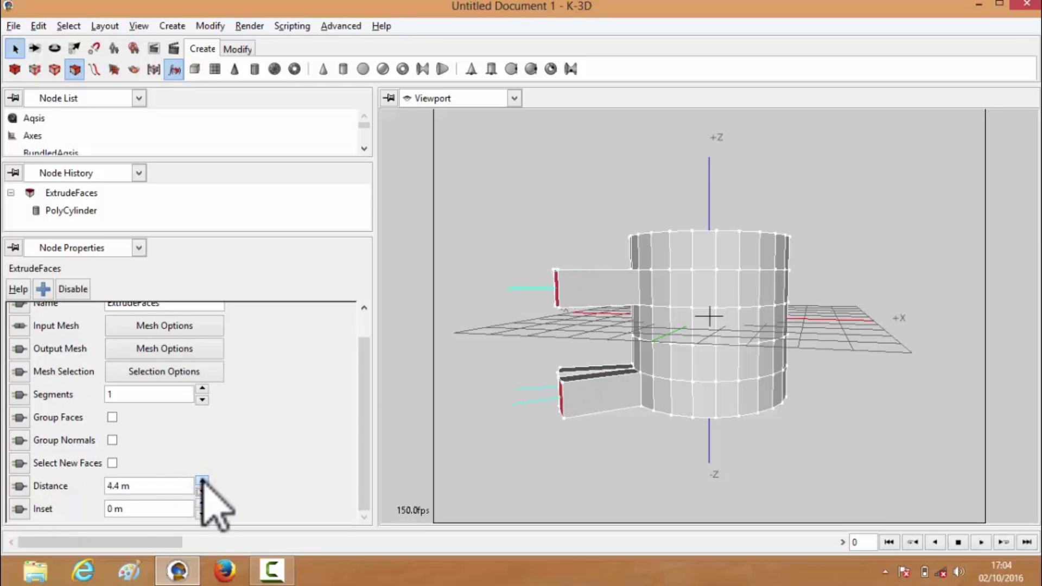
pyautogui.click(202, 480)
pyautogui.moveTo(691, 298); pyautogui.dragTo(947, 307, button='middle')
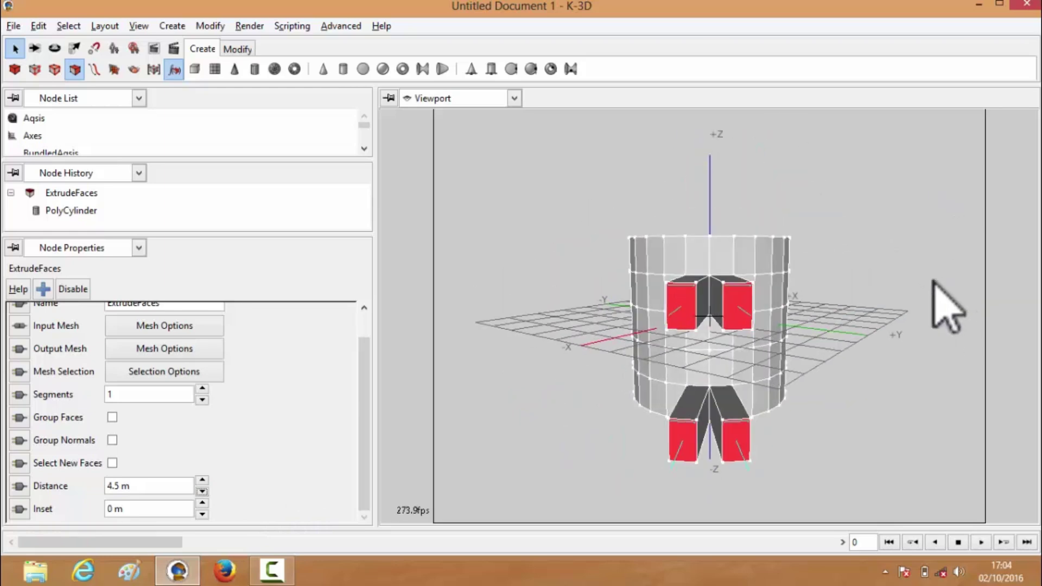
# - Turn on Group Faces and Group Normals for the extrusion of the side faces
pyautogui.click(112, 417)
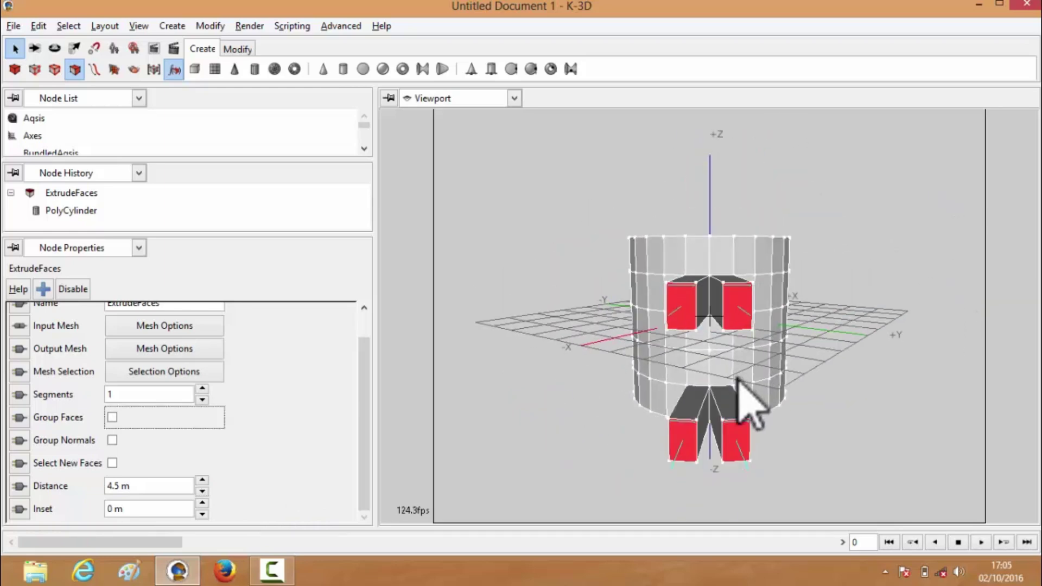
pyautogui.moveTo(746, 399); pyautogui.dragTo(628, 372, button='middle')
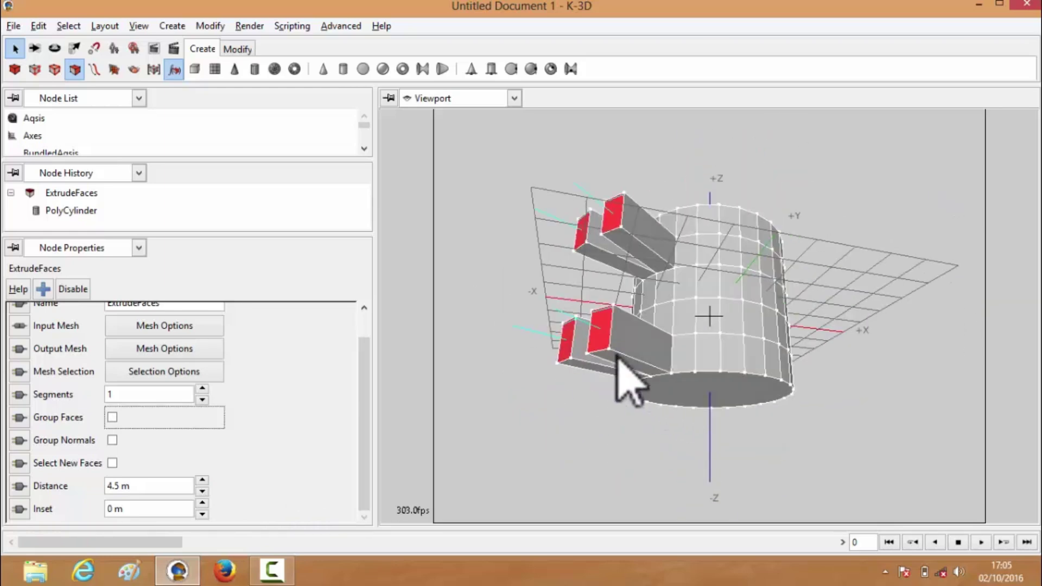
pyautogui.click(112, 440)
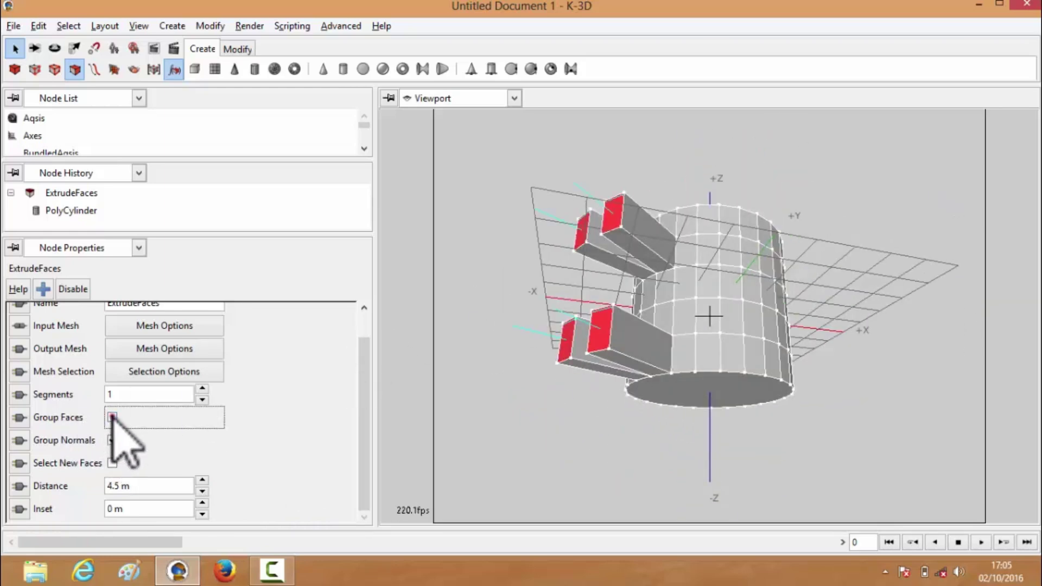
pyautogui.moveTo(529, 344); pyautogui.dragTo(663, 396, button='middle')
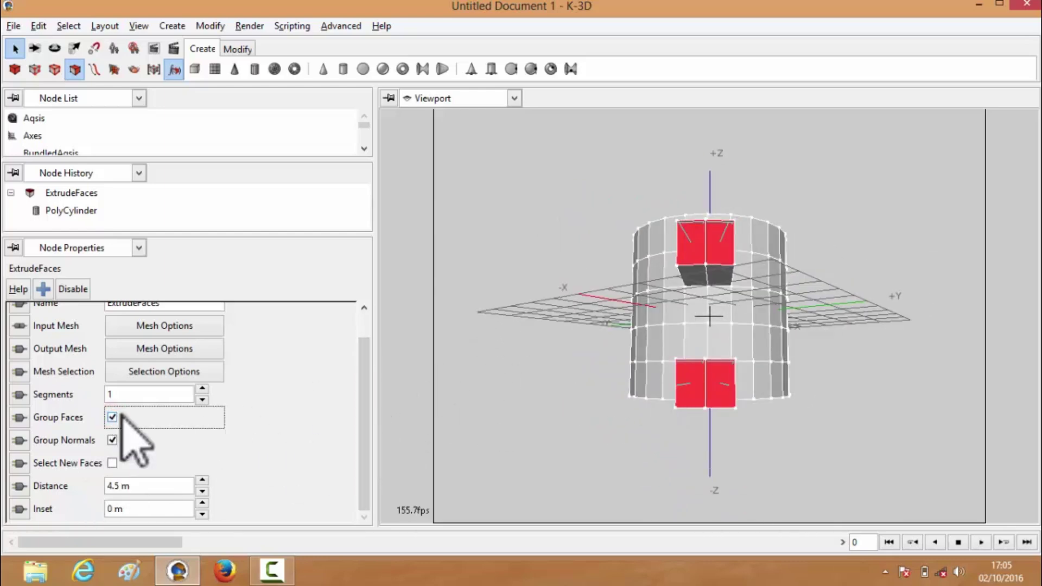
# - Set the number of segments of the two extruded arms to 4
pyautogui.click(202, 389)
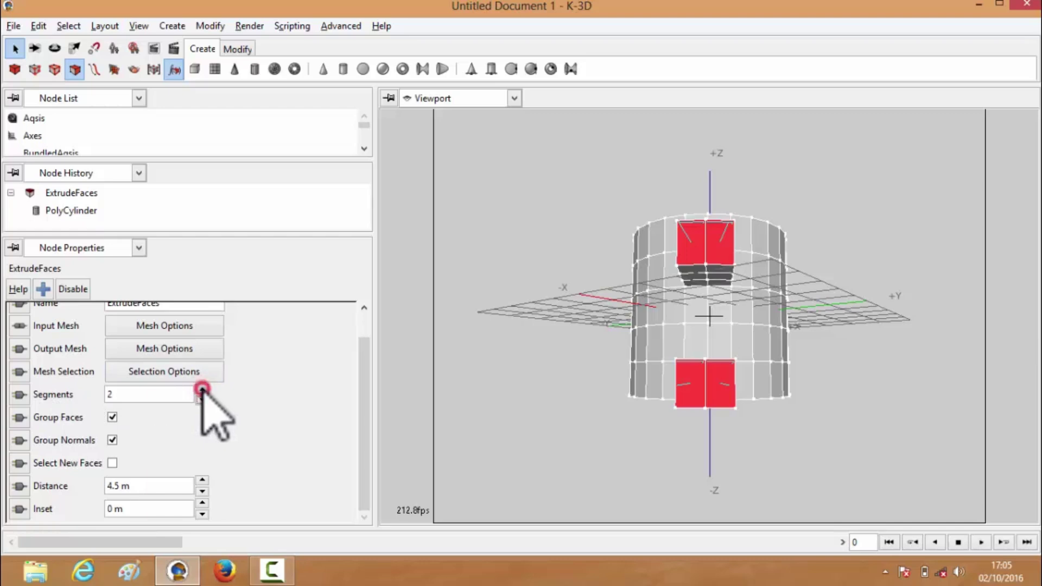
pyautogui.click(202, 389)
pyautogui.moveTo(542, 374); pyautogui.dragTo(704, 306, button='middle')
pyautogui.click(202, 400)
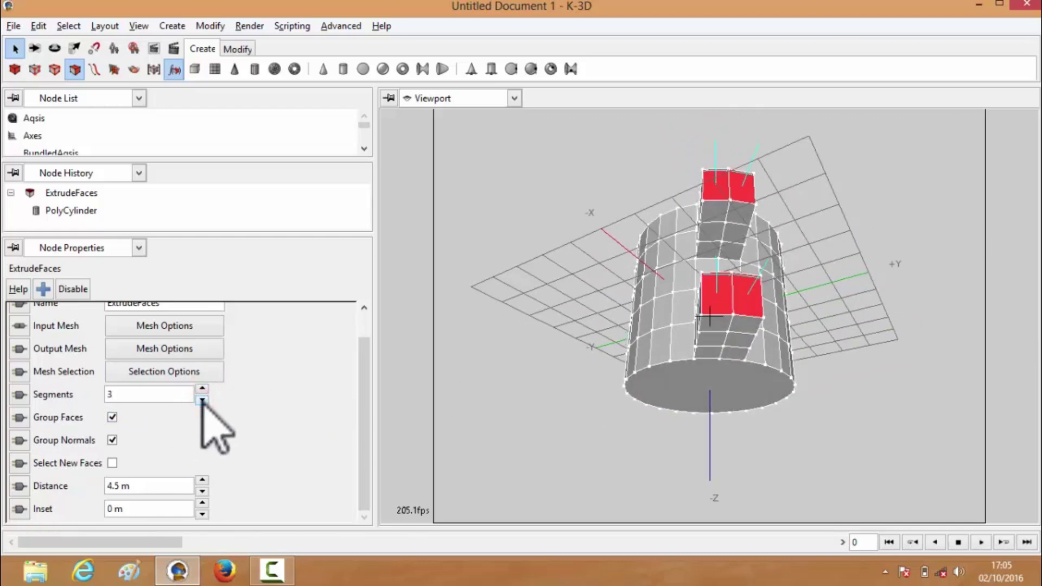
pyautogui.click(202, 388)
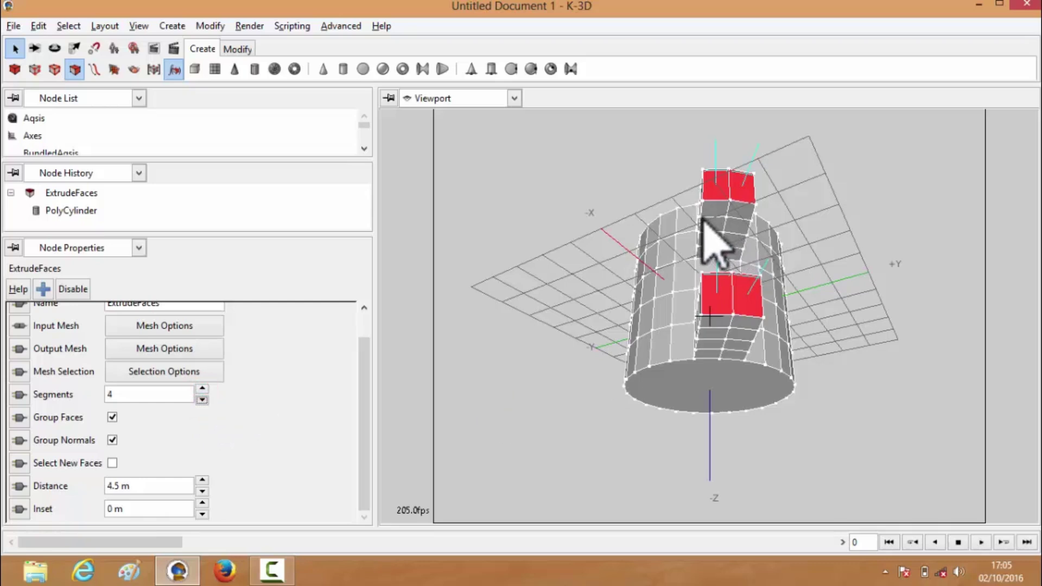
# - Select the facing faces on the outermost segments of the upper and lower arms and apply DissolveFaces
pyautogui.click(609, 236)
pyautogui.click(713, 210)
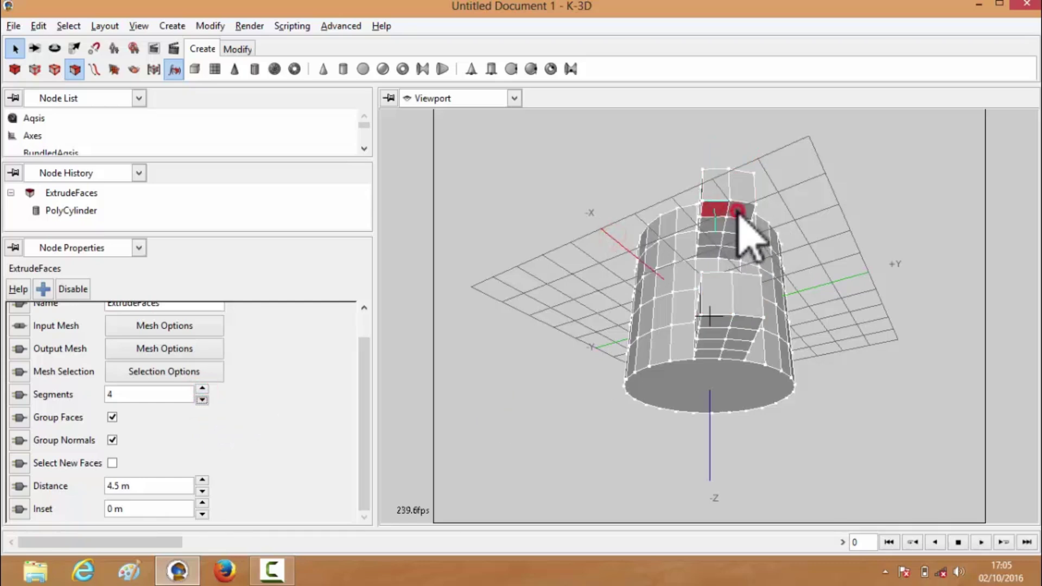
pyautogui.moveTo(746, 233); pyautogui.dragTo(750, 400, button='middle')
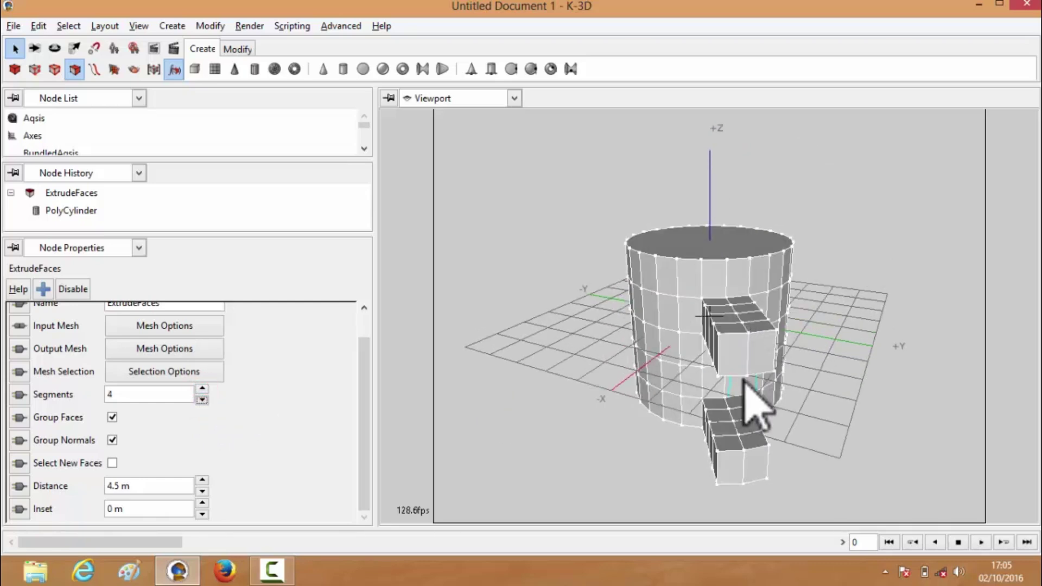
pyautogui.click(728, 444)
pyautogui.rightClick(741, 448)
pyautogui.moveTo(760, 354)
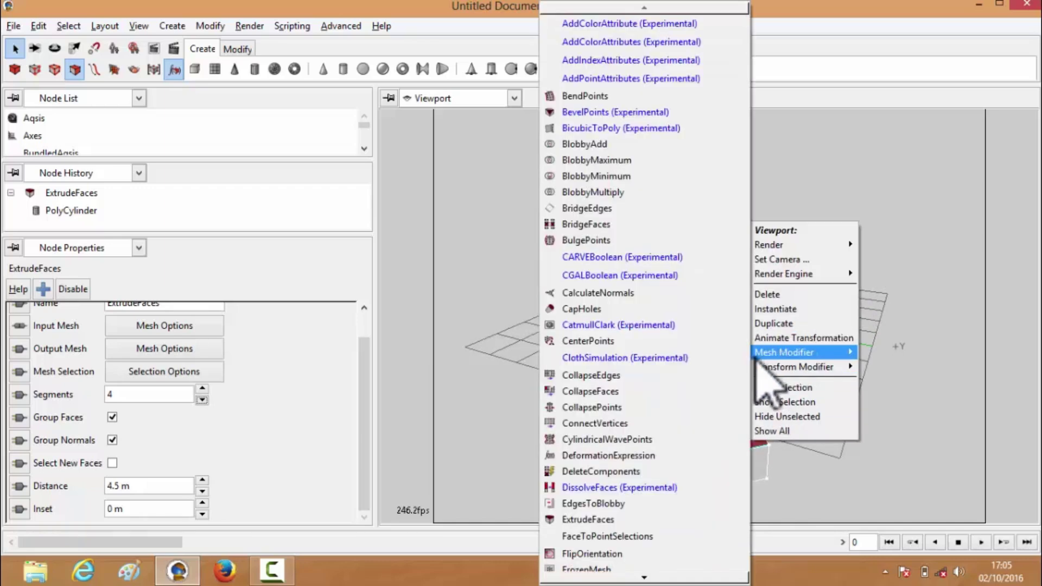
pyautogui.click(622, 487)
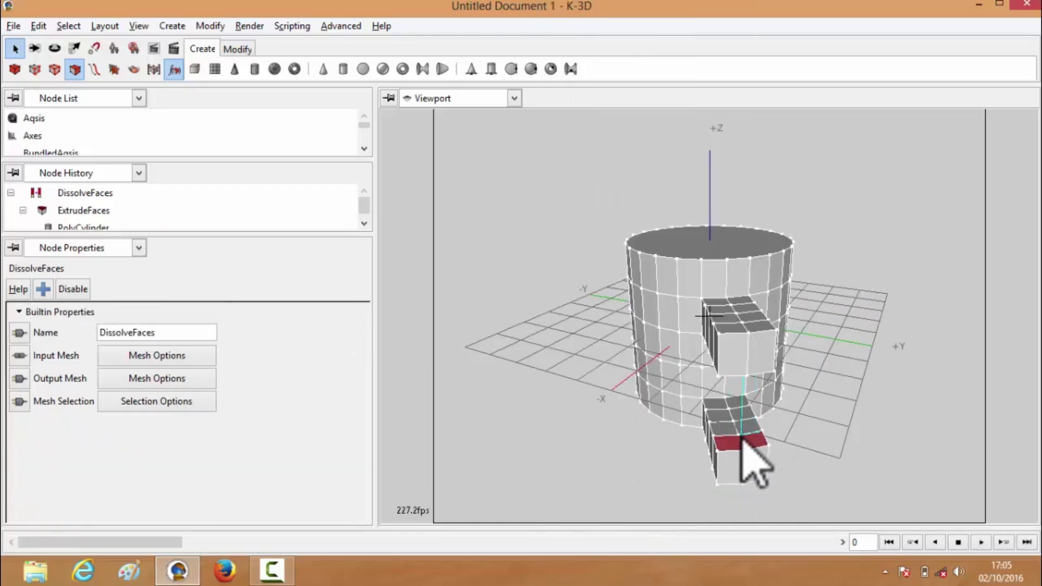
# - Join the outer ends of the two arms into a handle by applying BridgeFaces to the selected faces
pyautogui.rightClick(742, 438)
pyautogui.moveTo(760, 354)
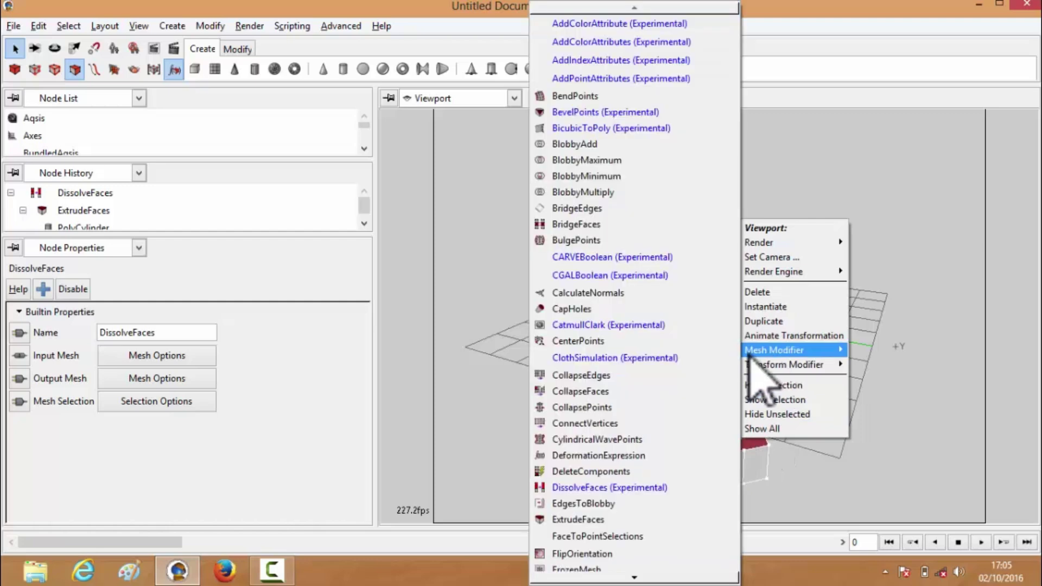
pyautogui.click(649, 227)
pyautogui.moveTo(705, 367); pyautogui.dragTo(468, 354, button='middle')
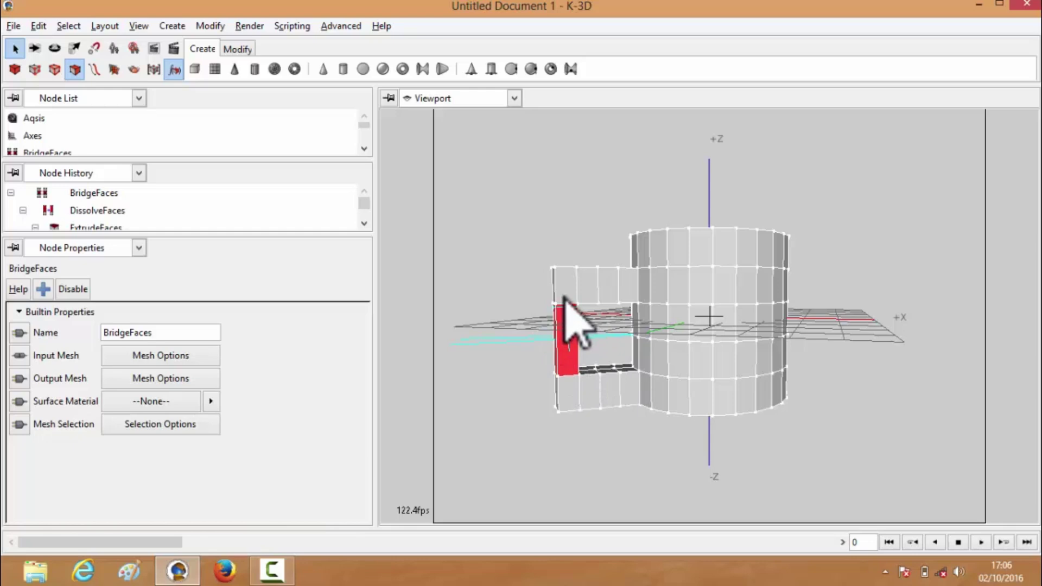
# - Apply ExtrudeFaces to the cylinder's top face and decrease its extrusion distance
pyautogui.moveTo(692, 263)
pyautogui.mouseDown(button='middle')
pyautogui.moveTo(833, 360)
pyautogui.moveTo(691, 209)
pyautogui.moveTo(685, 270)
pyautogui.moveTo(692, 244)
pyautogui.mouseUp(button='middle')
pyautogui.click(691, 295)
pyautogui.rightClick(680, 288)
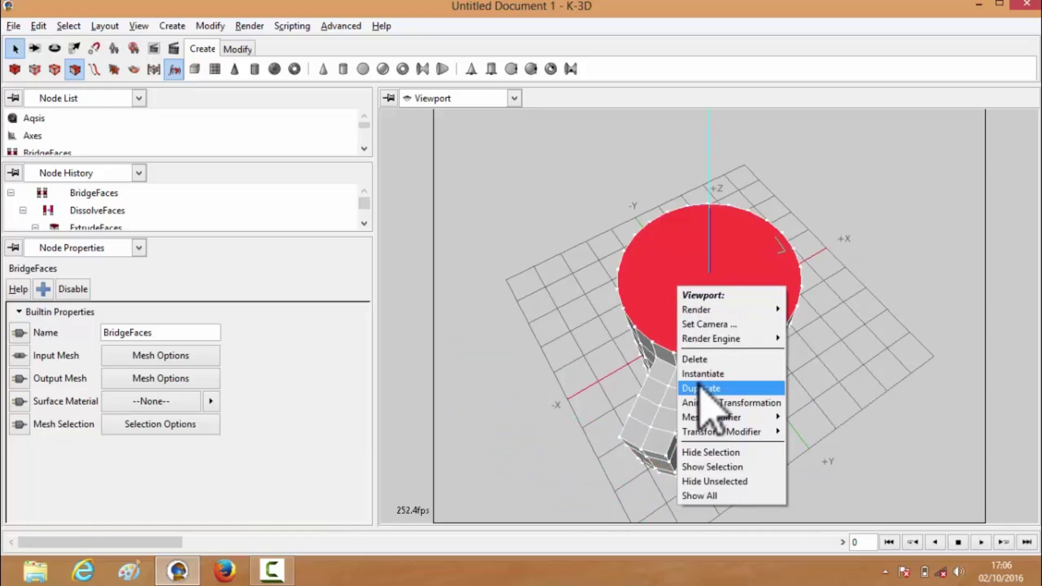
pyautogui.moveTo(749, 417)
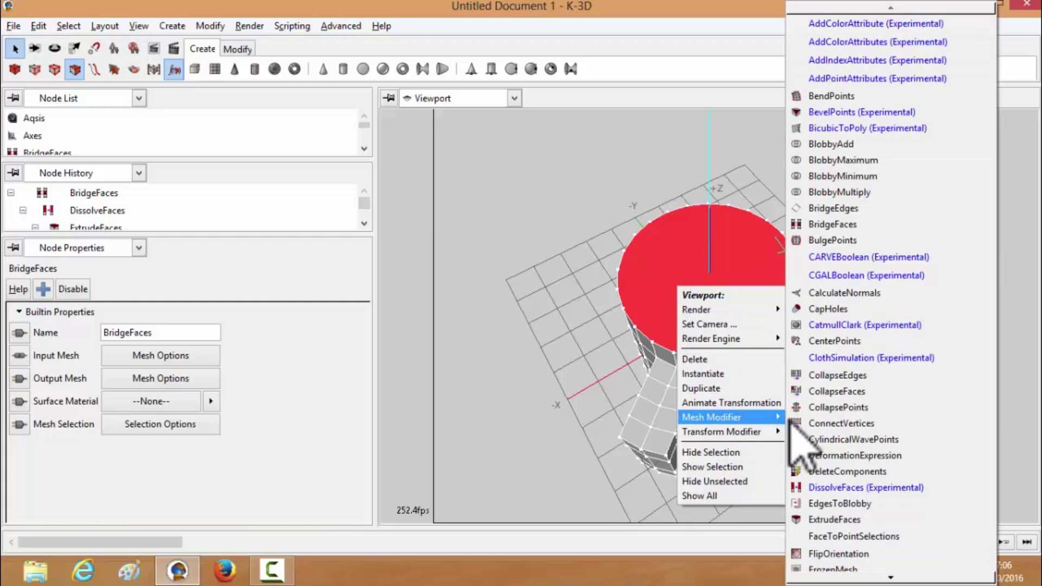
pyautogui.click(839, 519)
pyautogui.moveTo(836, 516); pyautogui.dragTo(733, 326, button='middle')
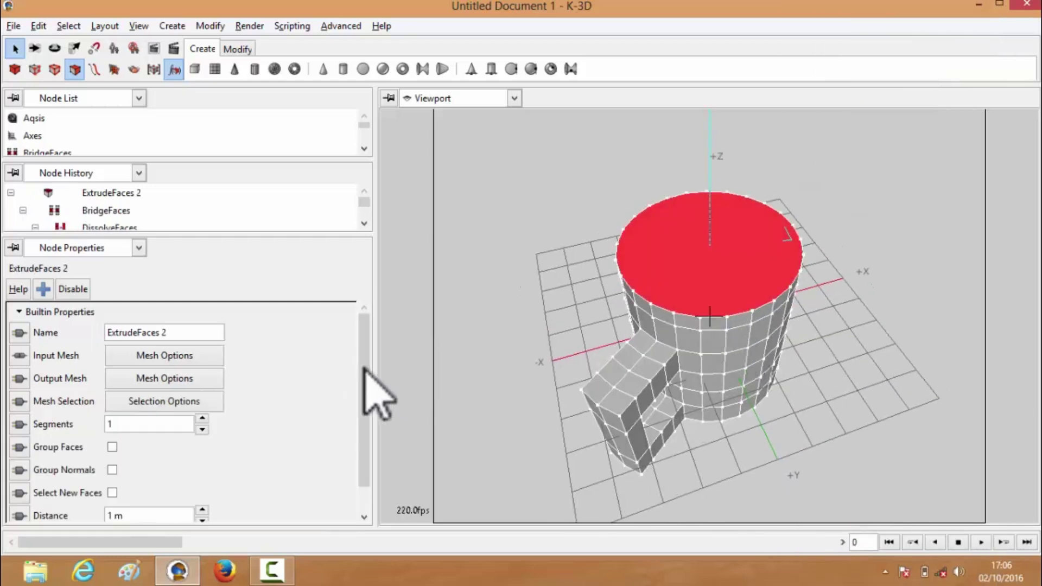
pyautogui.scroll(-1, 360, 372)
pyautogui.click(202, 491)
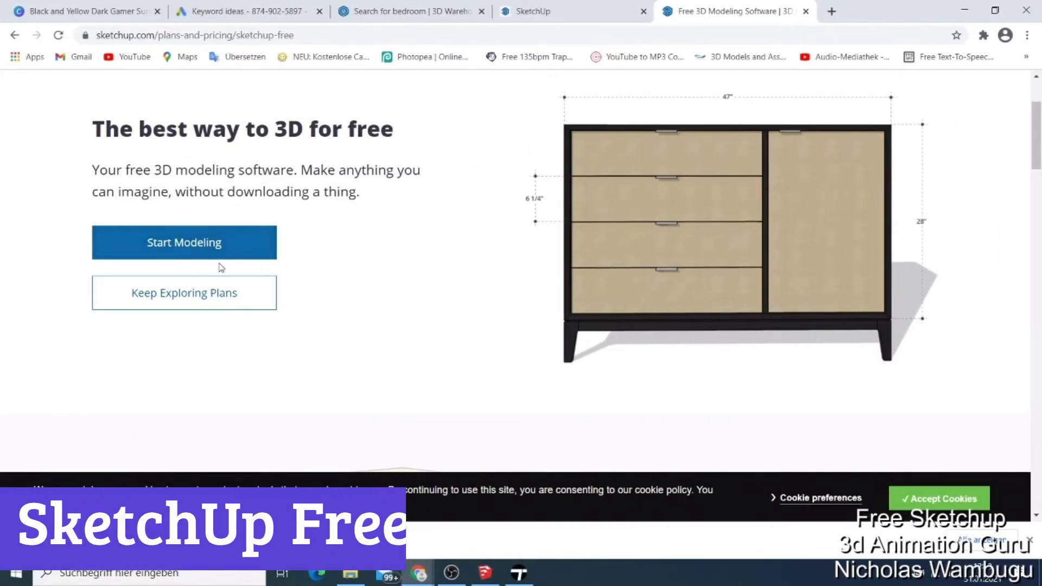
# - Switch to SketchUp Free in the browser, launch the web modeler and open Casa+3.skp from the SketchUp project
pyautogui.click(252, 256)
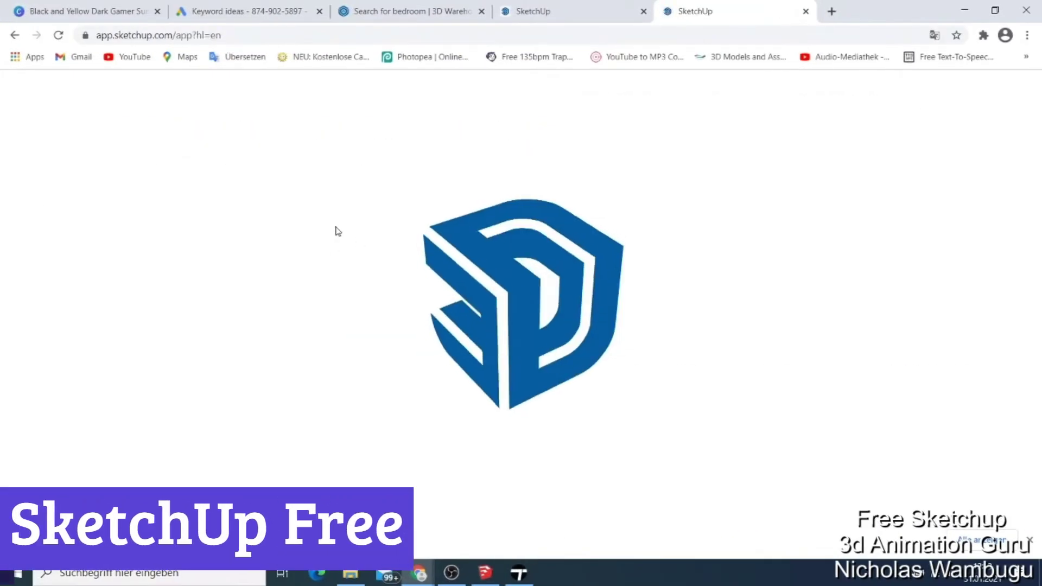
pyautogui.click(540, 6)
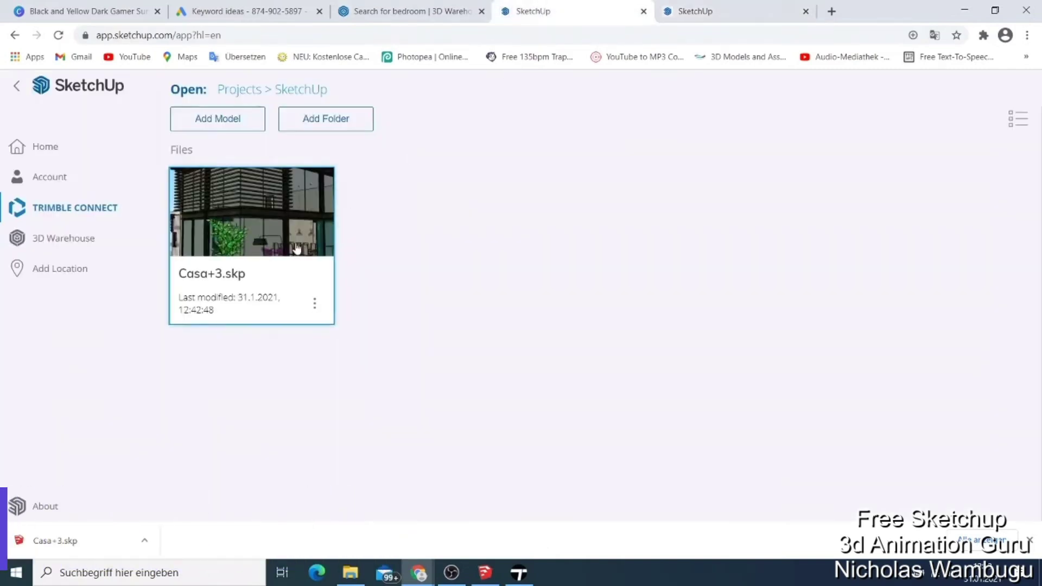
pyautogui.click(253, 298)
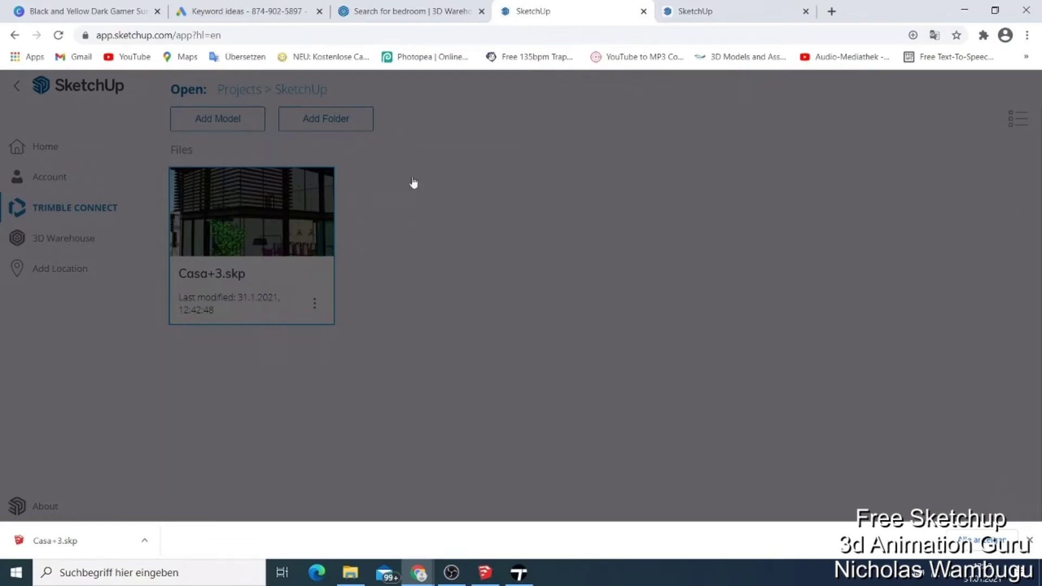
# - View the SketchUp home page and the 3D Warehouse search results for bedroom
pyautogui.click(736, 10)
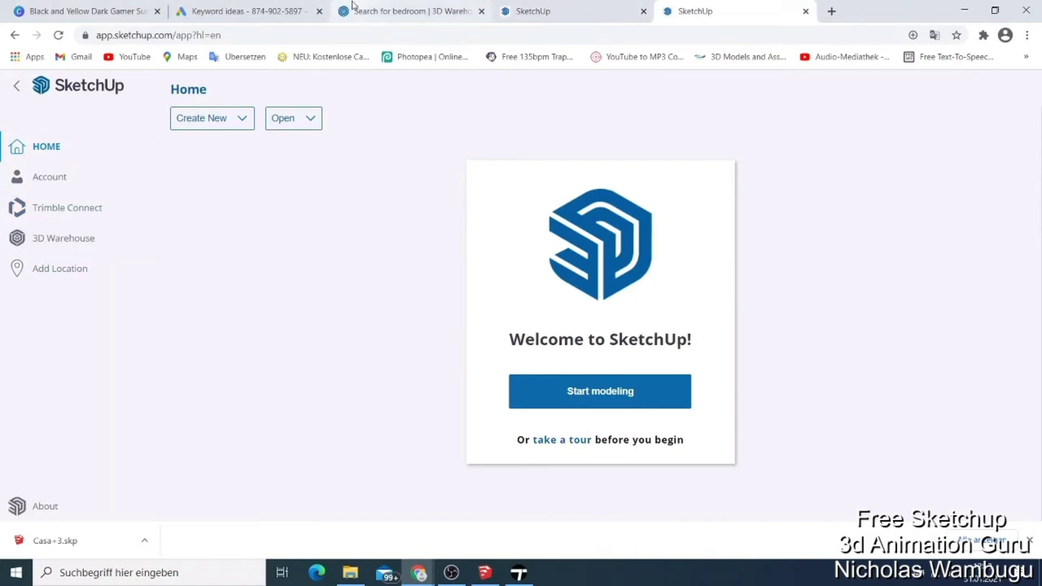
pyautogui.click(439, 13)
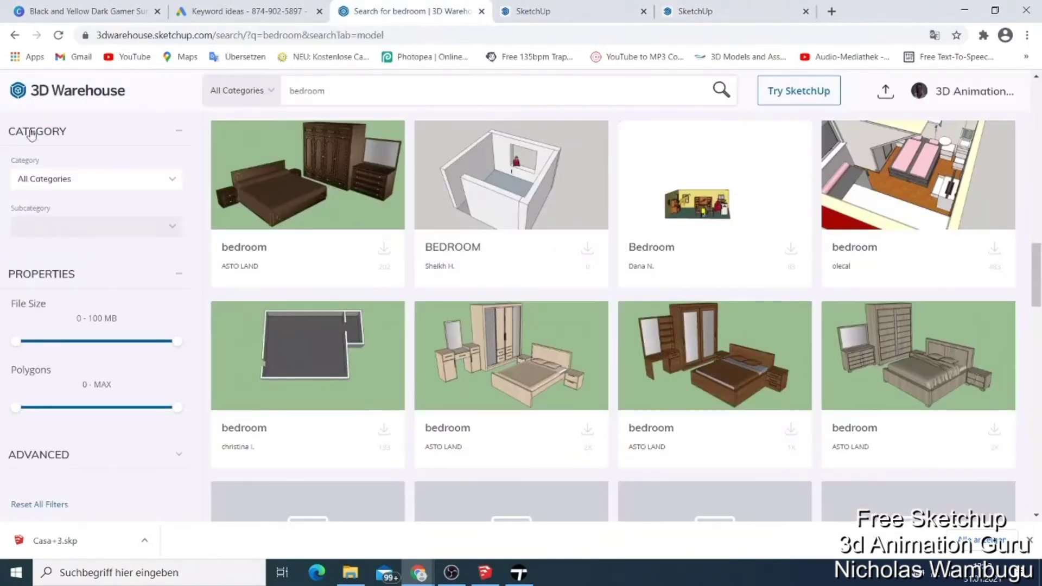
pyautogui.click(706, 11)
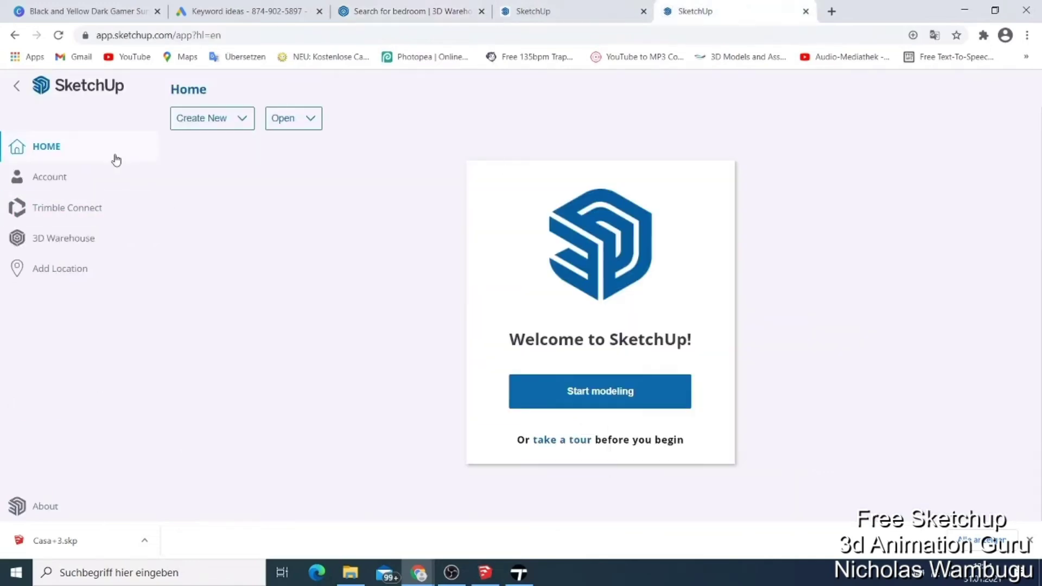
# - Open the upgrade plans from the SketchUp account page and compare the features of the personal plans
pyautogui.click(66, 184)
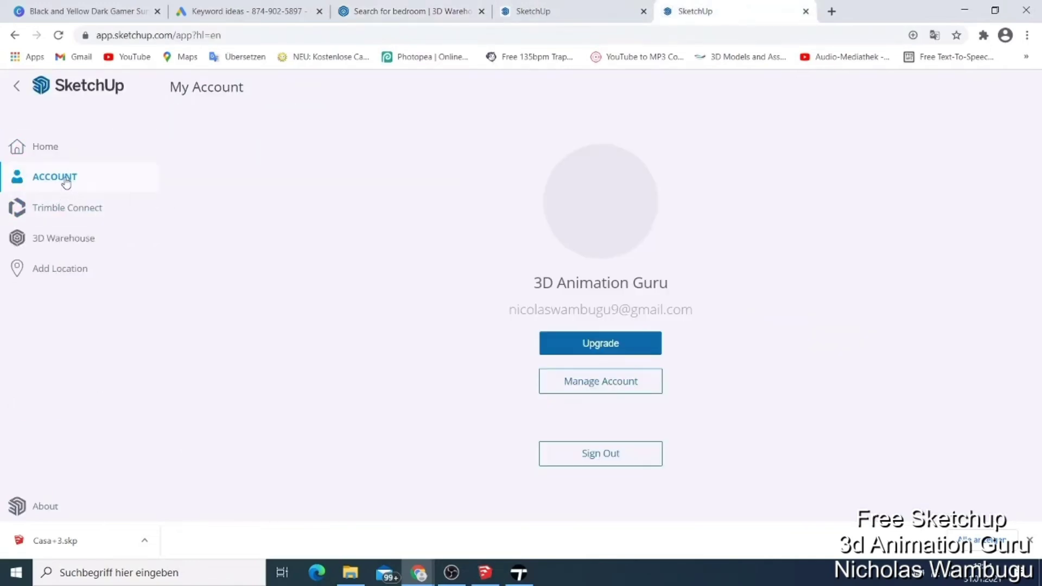
pyautogui.click(597, 341)
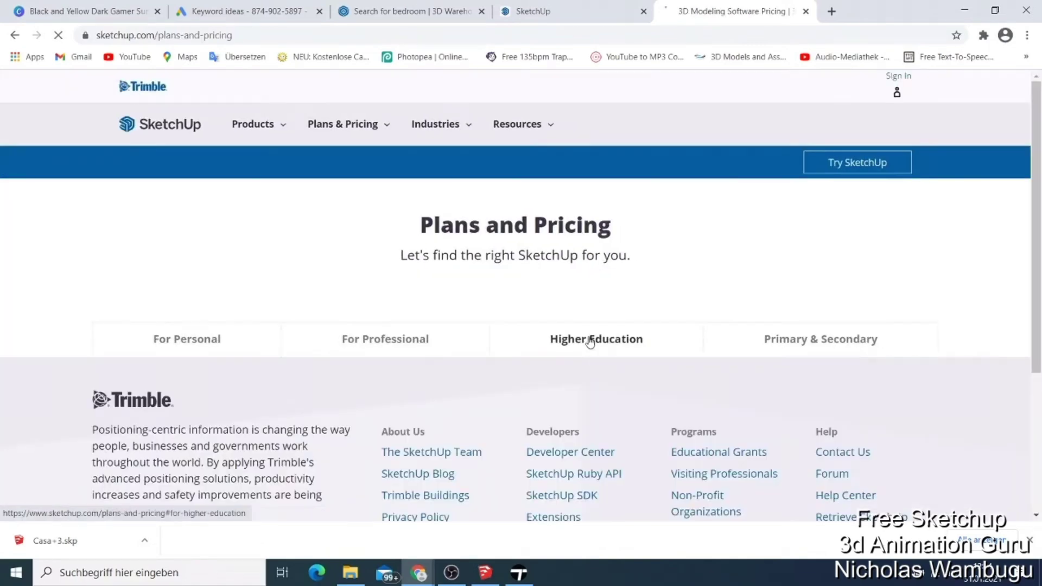
pyautogui.scroll(-4, 589, 343)
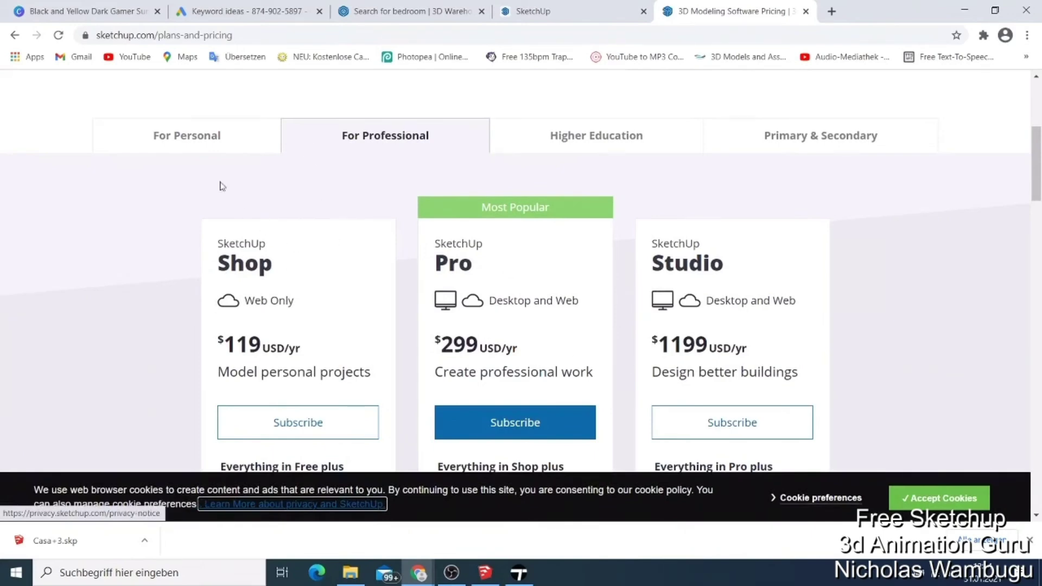
pyautogui.click(161, 147)
pyautogui.scroll(-4, 397, 293)
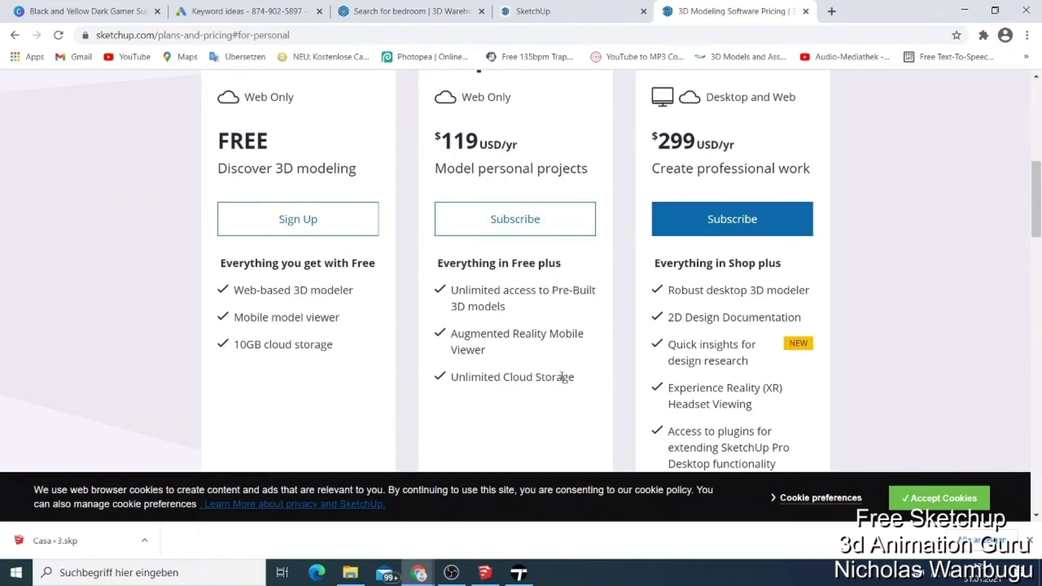
pyautogui.scroll(-1, 670, 322)
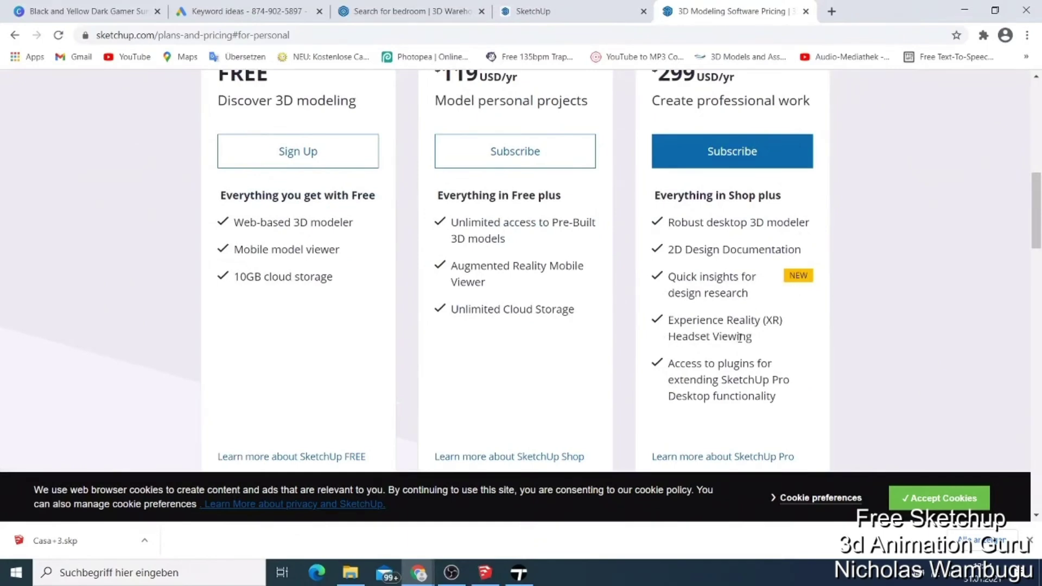
# - Return from the pricing page to the Casa+3 model in the web modeler and examine the house up close and from a distance
pyautogui.scroll(5, 705, 350)
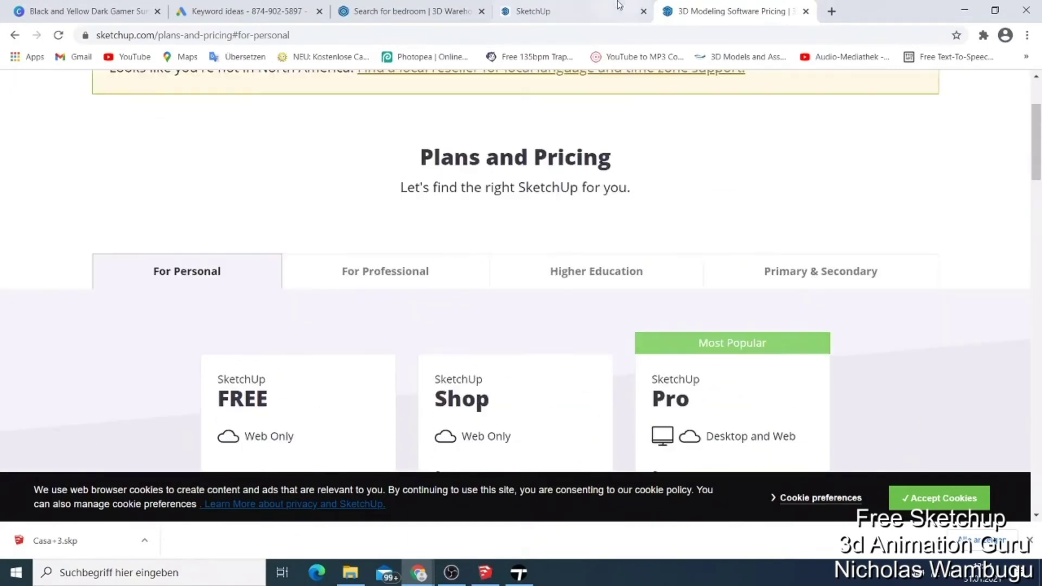
pyautogui.click(395, 13)
pyautogui.click(542, 8)
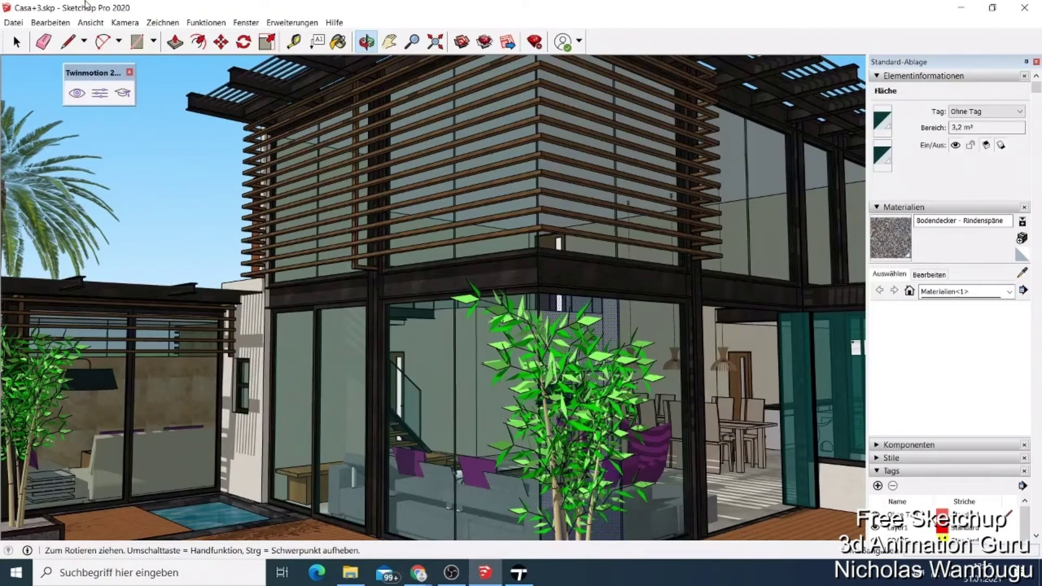
pyautogui.moveTo(551, 362); pyautogui.dragTo(445, 362)
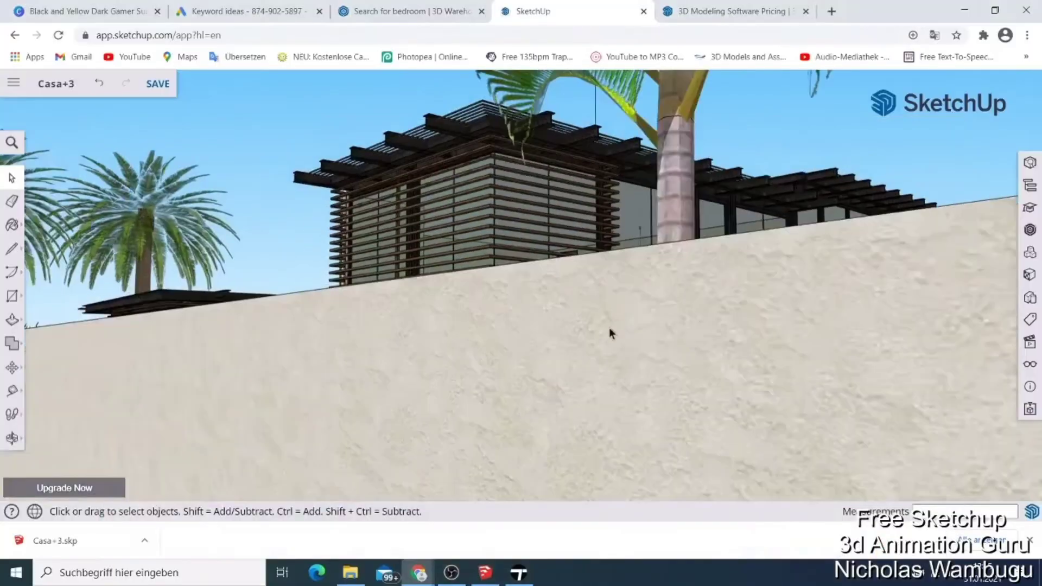
pyautogui.scroll(5, 609, 327)
pyautogui.scroll(-8, 621, 325)
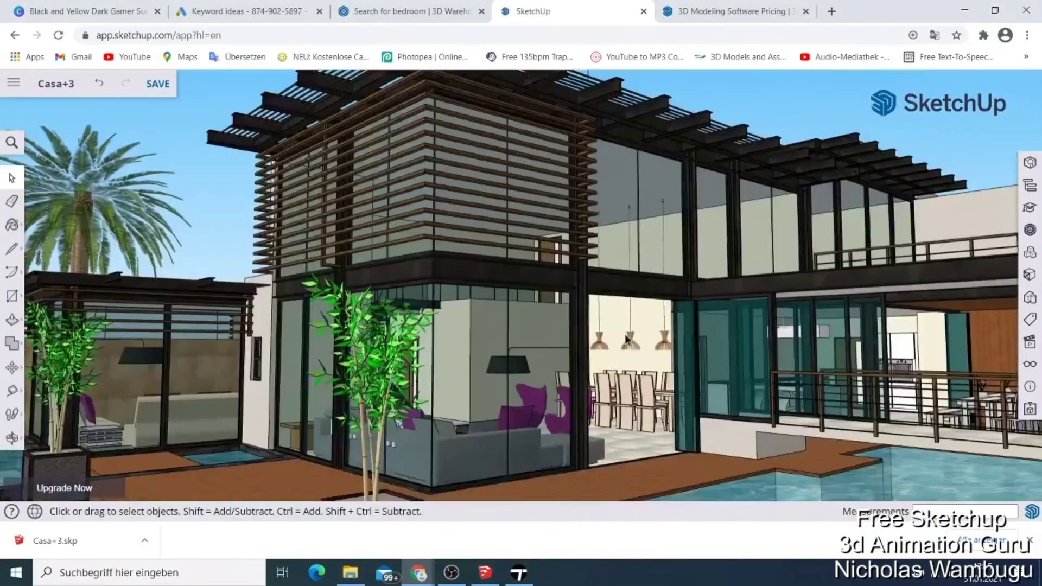
pyautogui.scroll(-3, 621, 326)
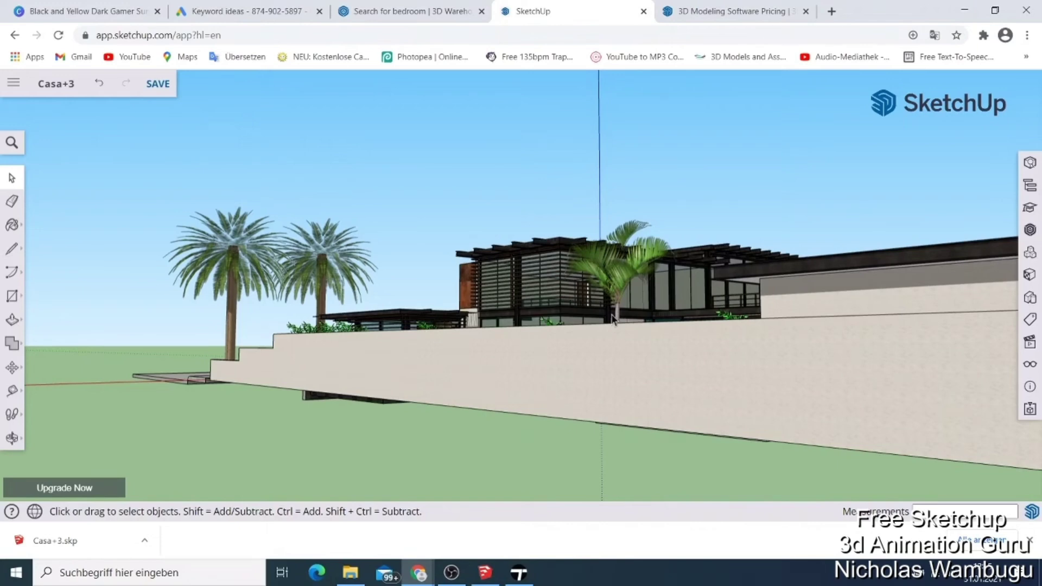
# - Try to export the Casa+3 model as FBX and dismiss the upgrade offer
pyautogui.click(14, 82)
pyautogui.click(81, 254)
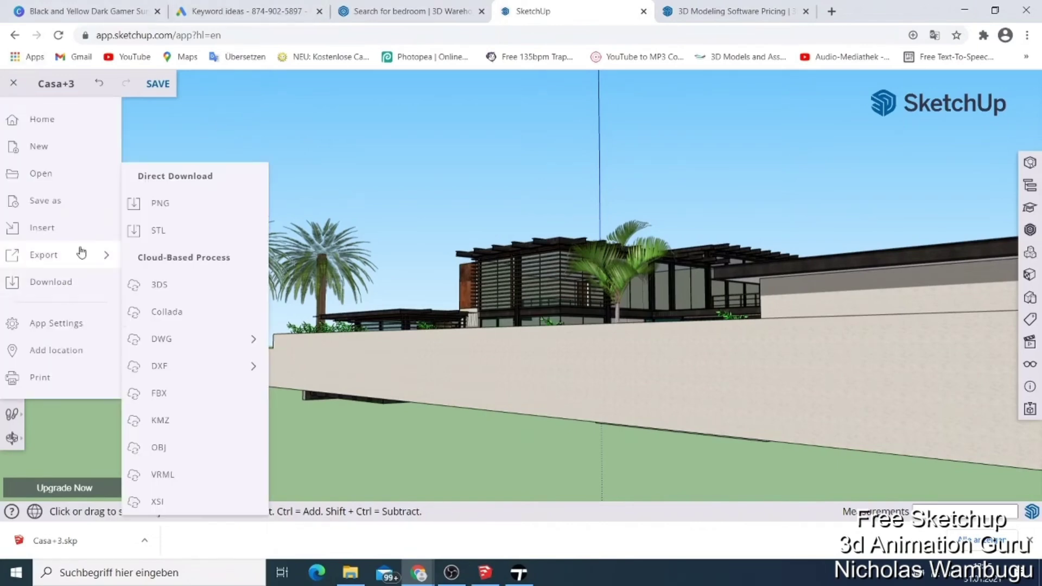
pyautogui.click(192, 394)
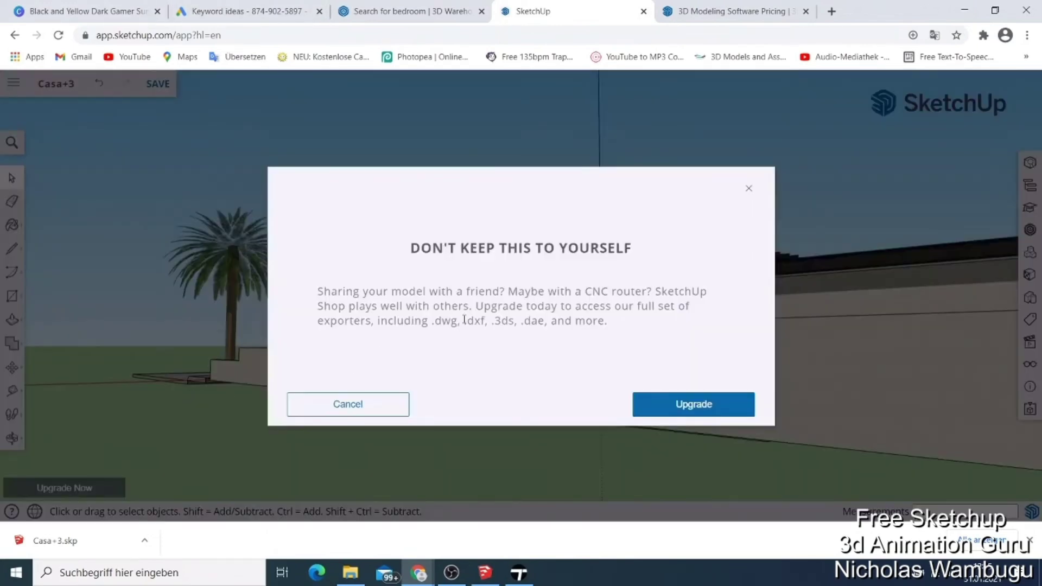
pyautogui.click(375, 405)
# - Examine the house in the web modeler and switch to Casa+3.skp in the desktop SketchUp Pro 2020
pyautogui.scroll(6, 380, 286)
pyautogui.scroll(-4, 380, 288)
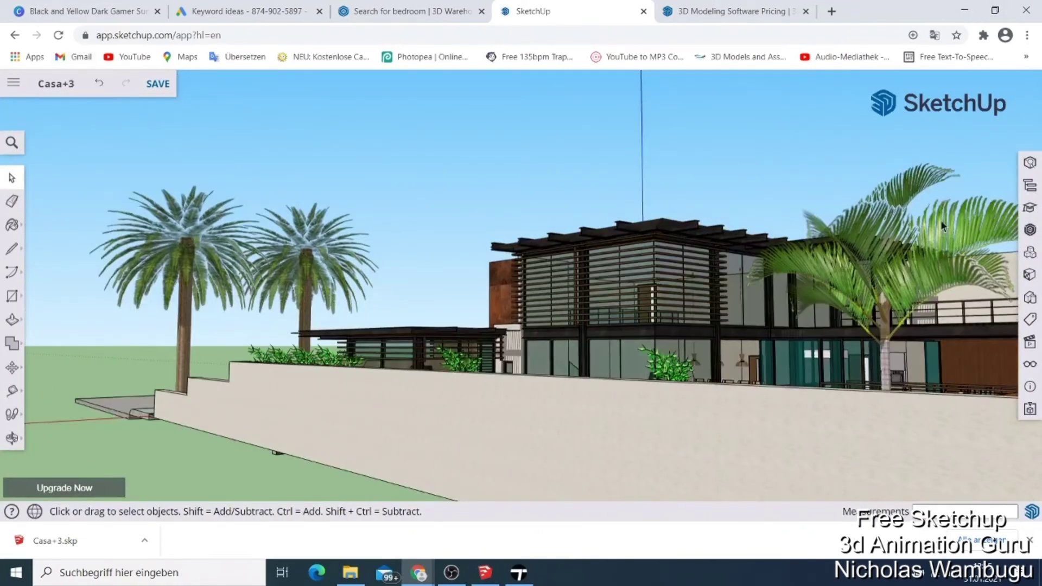
pyautogui.scroll(4, 940, 220)
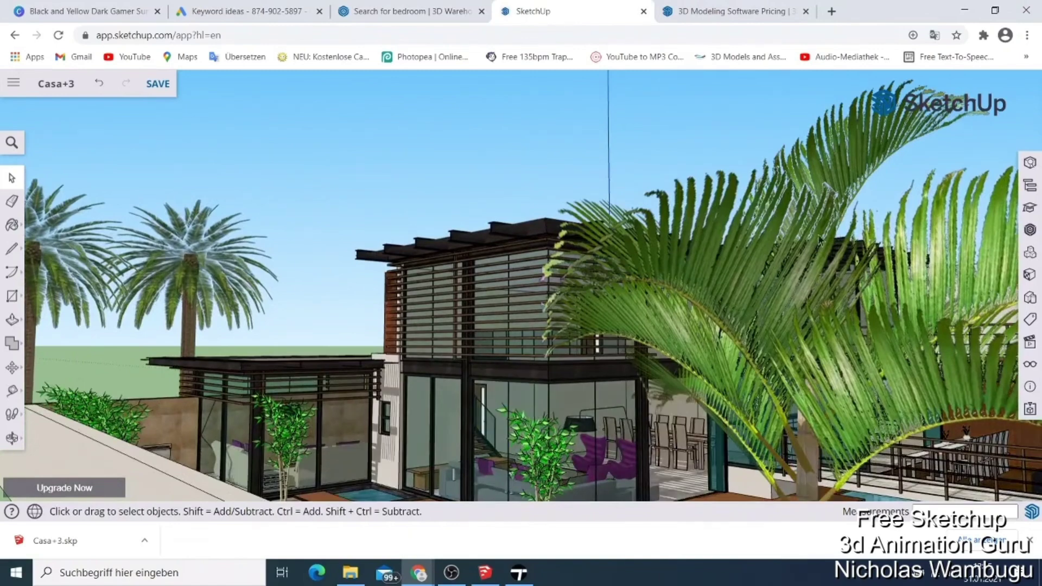
pyautogui.click(706, 10)
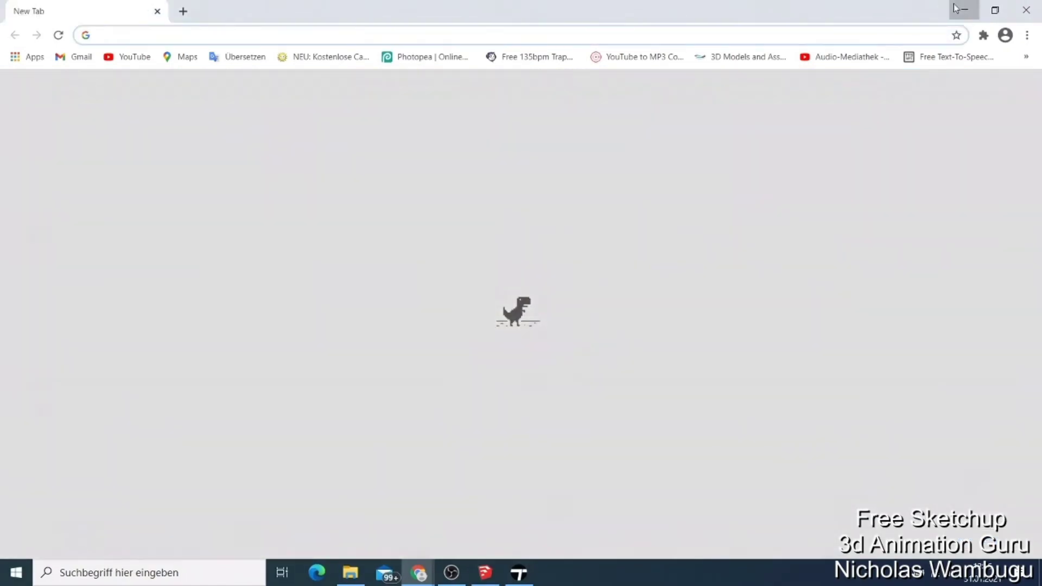
pyautogui.click(962, 8)
pyautogui.click(491, 577)
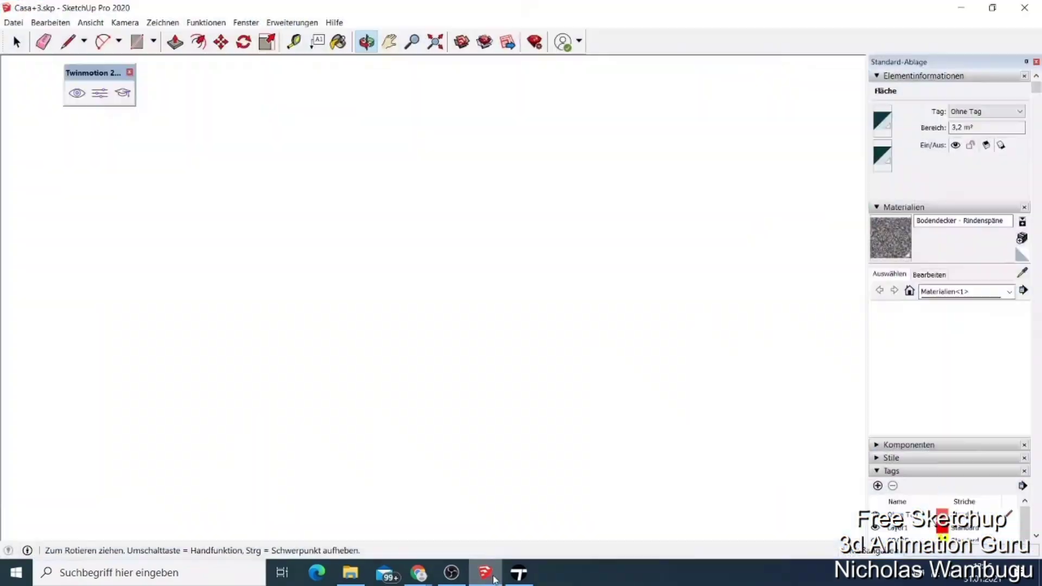